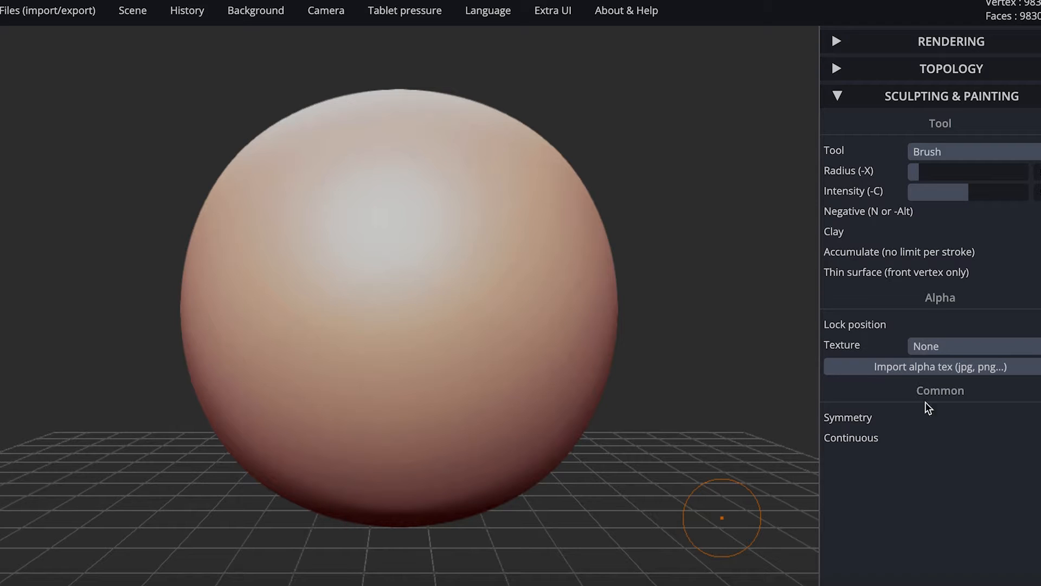
Clear the default sphere from the scene and confirm the removal.
{"action": "left_click", "coordinate": [135, 12]}
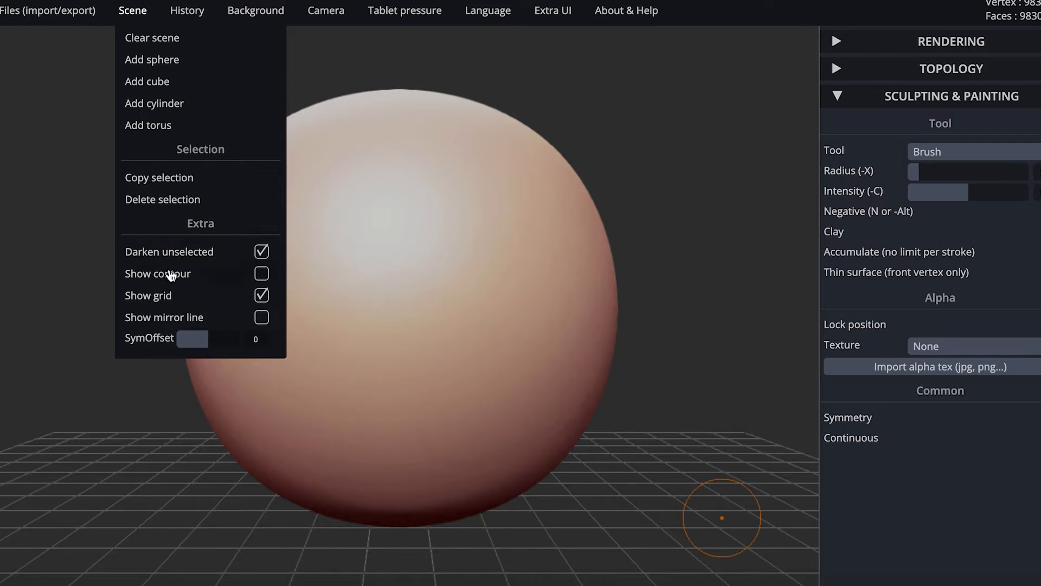
{"action": "left_click", "coordinate": [156, 41]}
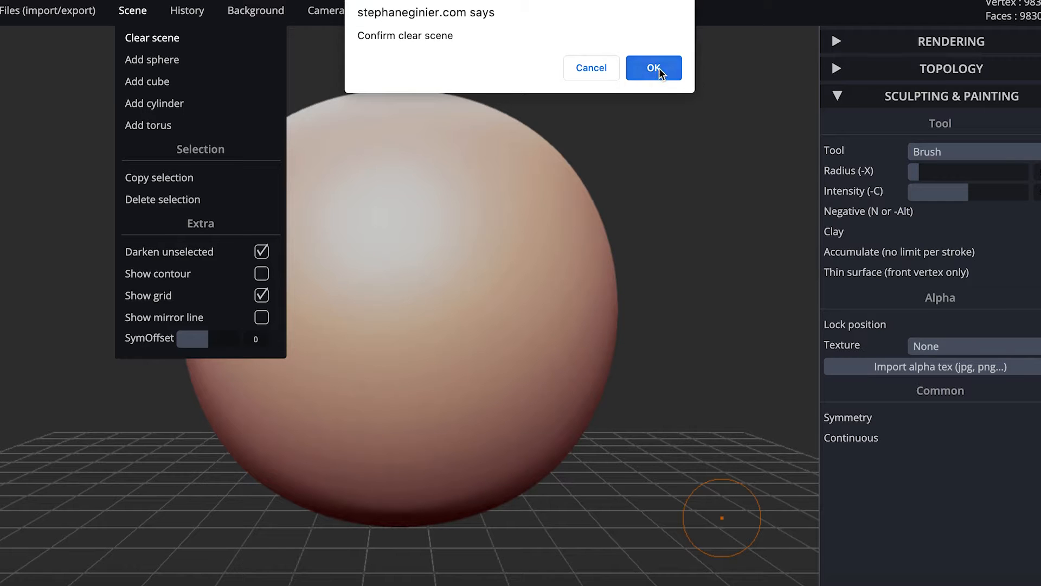
{"action": "left_click", "coordinate": [655, 69]}
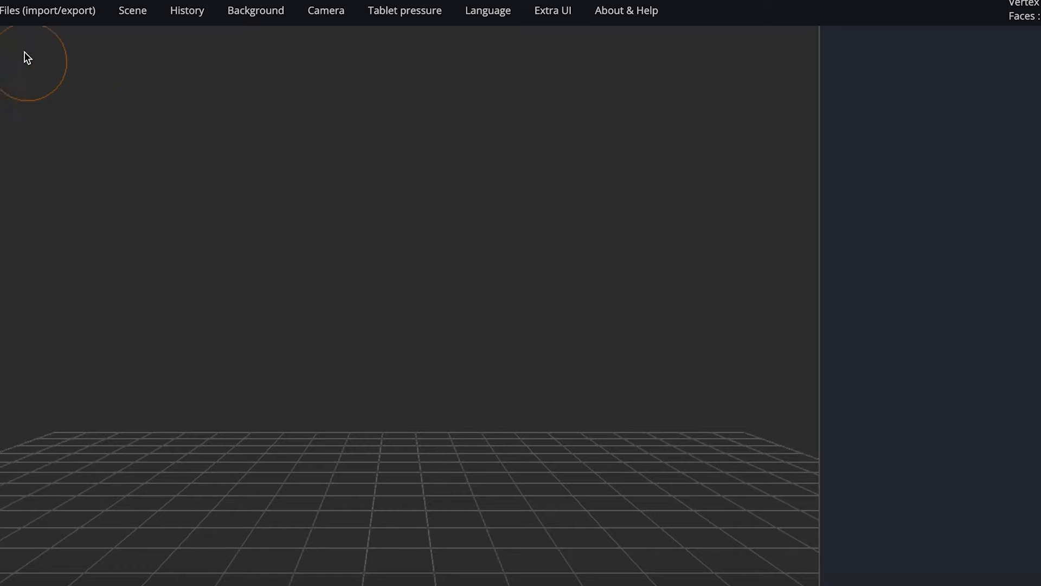
Import Alien.obj from the "Software vid - SculptGL 1" folder into the empty scene.
{"action": "mouse_move", "coordinate": [28, 17]}
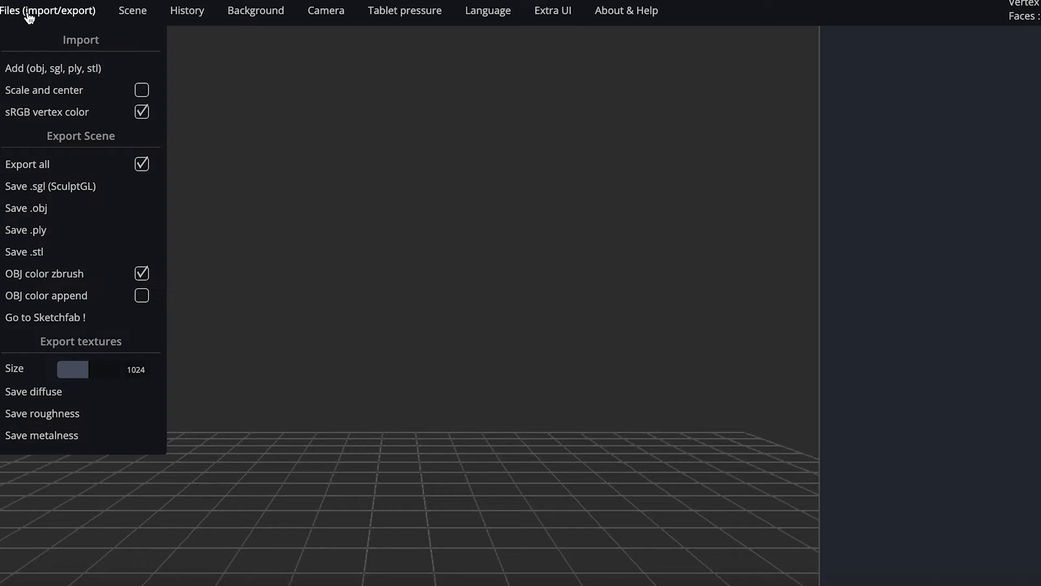
{"action": "left_click", "coordinate": [48, 70]}
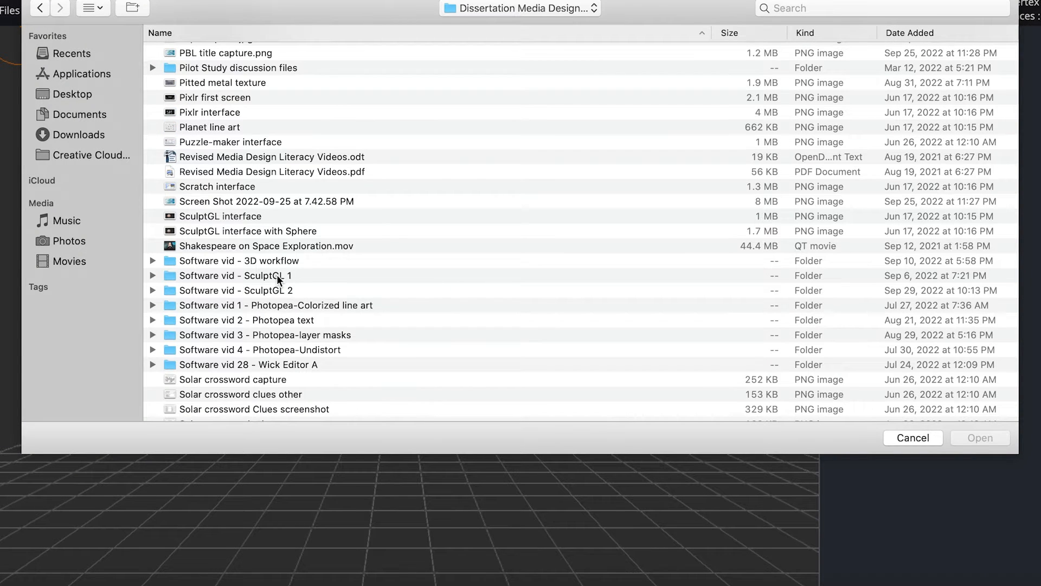
{"action": "double_click", "coordinate": [278, 279]}
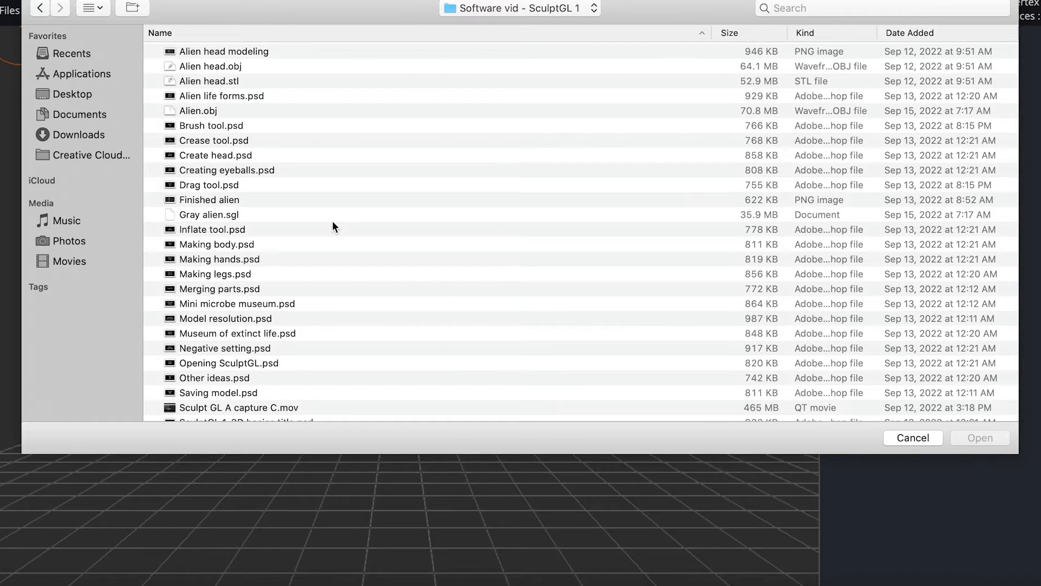
{"action": "left_click", "coordinate": [195, 111]}
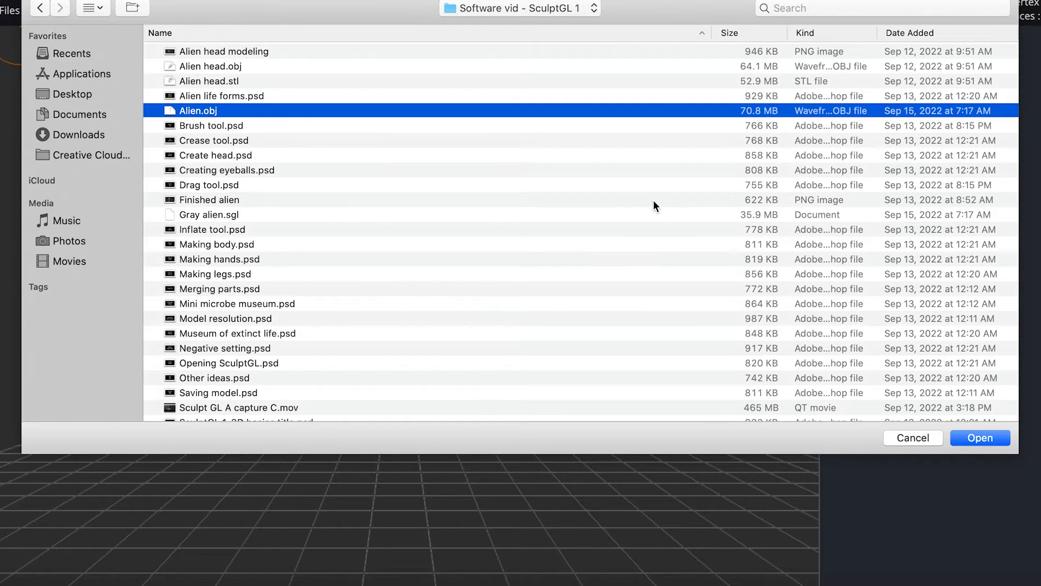
{"action": "left_click", "coordinate": [980, 437]}
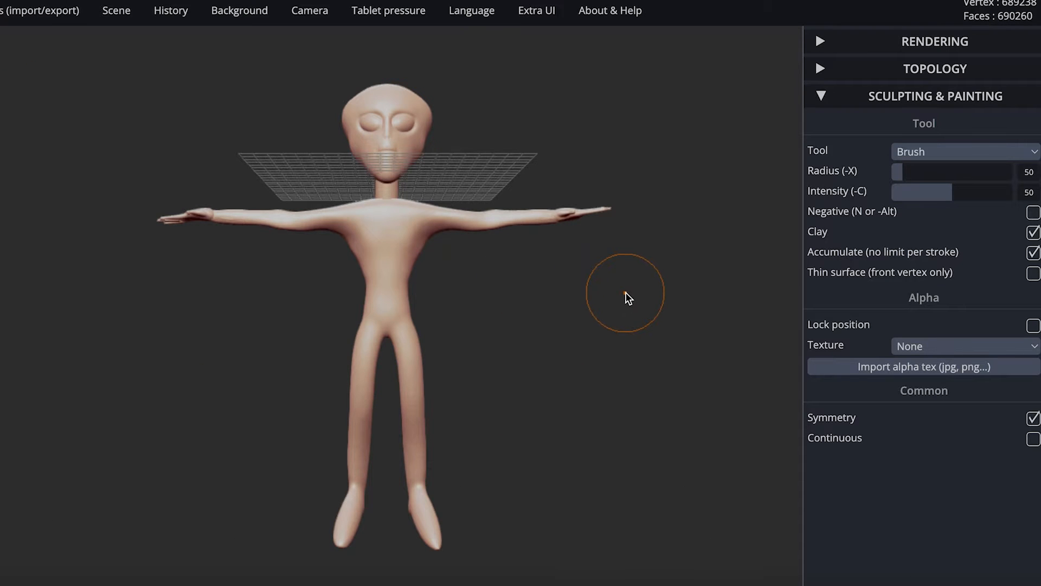
Examine the imported alien model from the front, above and the sides, both close up and from a distance.
{"action": "left_click_drag", "start_coordinate": [625, 294], "coordinate": [608, 412]}
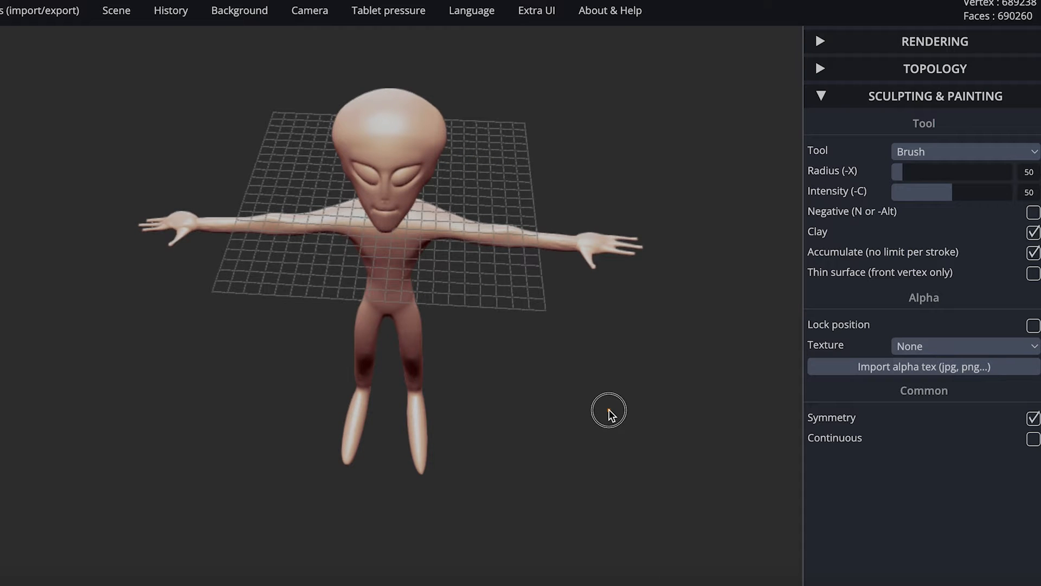
{"action": "mouse_move", "coordinate": [609, 409]}
{"action": "left_mouse_down"}
{"action": "mouse_move", "coordinate": [589, 351]}
{"action": "mouse_move", "coordinate": [481, 333]}
{"action": "mouse_move", "coordinate": [581, 333]}
{"action": "mouse_move", "coordinate": [739, 295]}
{"action": "mouse_move", "coordinate": [472, 368]}
{"action": "left_mouse_up"}
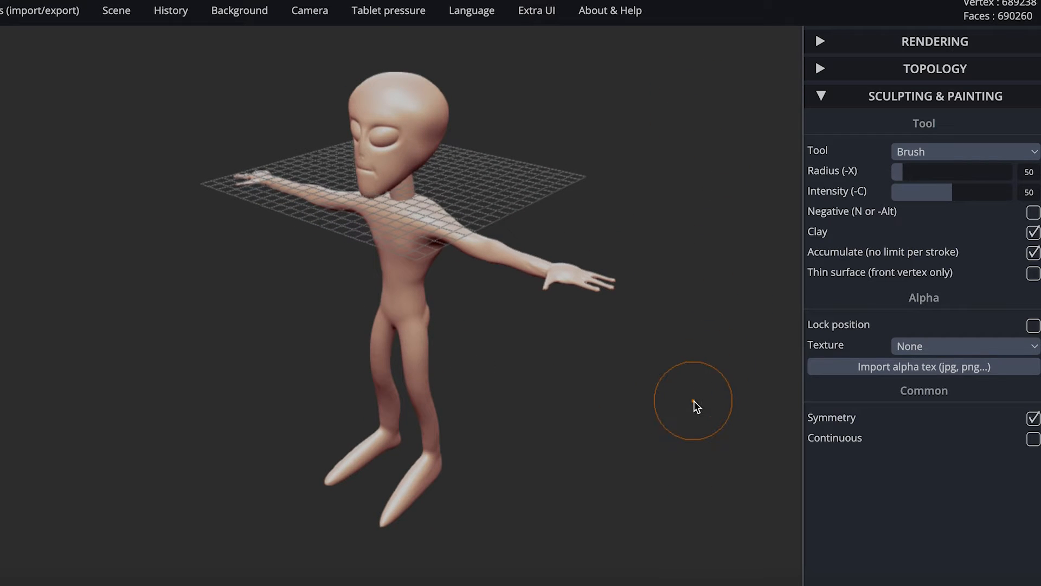
{"action": "left_click", "coordinate": [694, 400]}
{"action": "left_click_drag", "start_coordinate": [695, 402], "coordinate": [788, 341]}
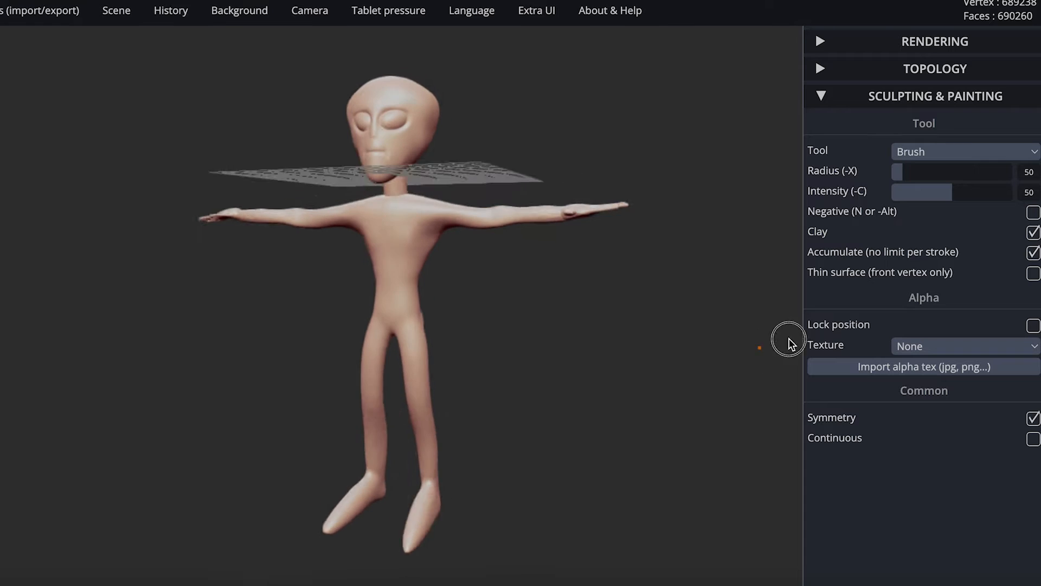
{"action": "left_click_drag", "start_coordinate": [591, 362], "coordinate": [566, 386]}
{"action": "scroll", "coordinate": [566, 388], "scroll_direction": "down", "scroll_amount": 5}
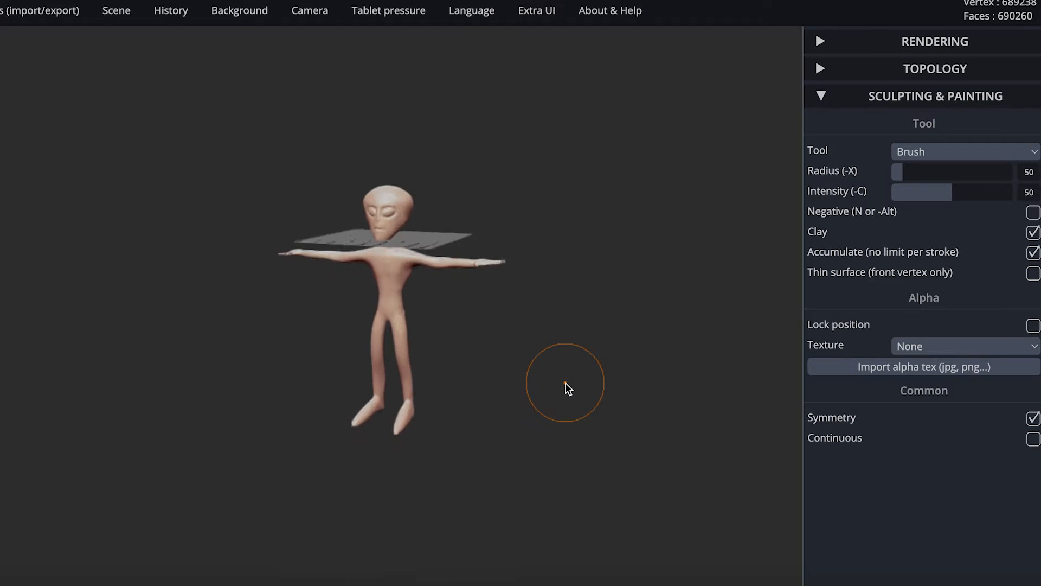
{"action": "scroll", "coordinate": [566, 388], "scroll_direction": "up", "scroll_amount": 10}
{"action": "scroll", "coordinate": [566, 387], "scroll_direction": "down", "scroll_amount": 6}
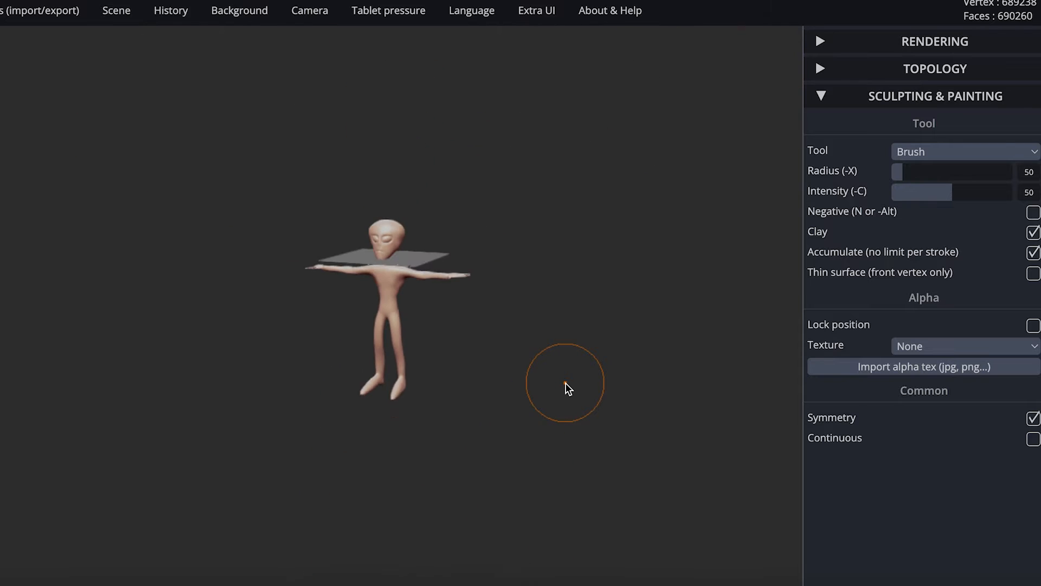
{"action": "scroll", "coordinate": [566, 388], "scroll_direction": "up", "scroll_amount": 8}
{"action": "scroll", "coordinate": [566, 387], "scroll_direction": "down", "scroll_amount": 6}
{"action": "scroll", "coordinate": [566, 388], "scroll_direction": "up", "scroll_amount": 5}
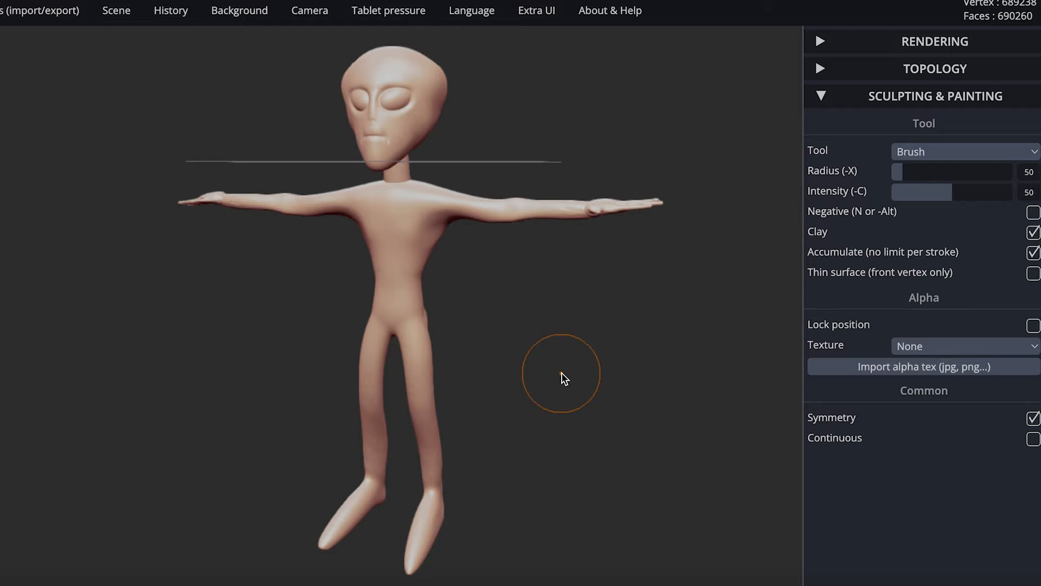
{"action": "mouse_move", "coordinate": [562, 374]}
{"action": "middle_mouse_down"}
{"action": "mouse_move", "coordinate": [756, 376]}
{"action": "mouse_move", "coordinate": [507, 353]}
{"action": "mouse_move", "coordinate": [356, 379]}
{"action": "mouse_move", "coordinate": [579, 374]}
{"action": "mouse_move", "coordinate": [623, 383]}
{"action": "mouse_move", "coordinate": [573, 359]}
{"action": "middle_mouse_up"}
{"action": "left_click_drag", "start_coordinate": [572, 359], "coordinate": [818, 365], "text": "alt"}
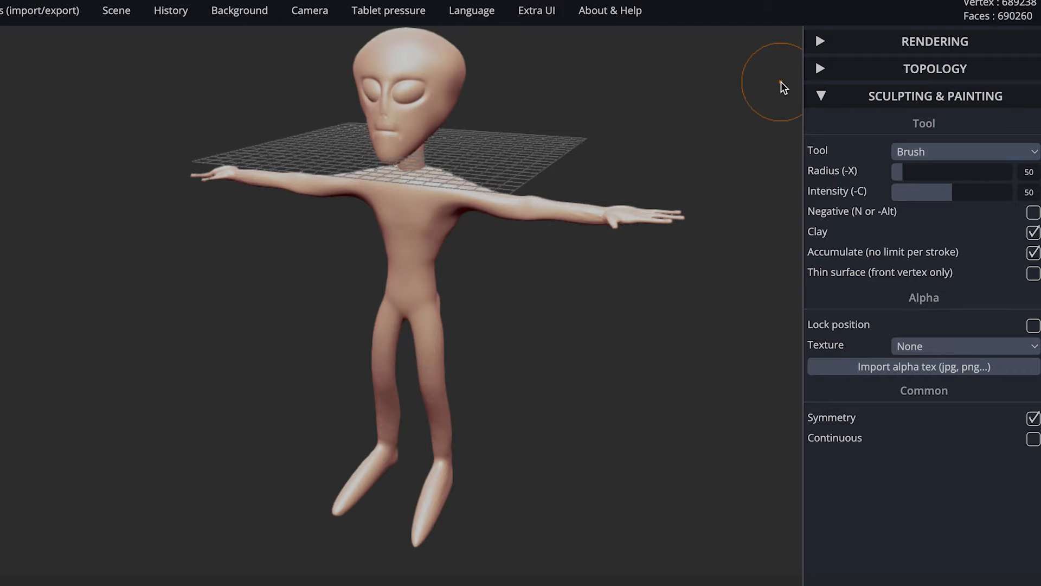
Choose the Paint tool, set the albedo to grey-blue #7e8394 and paint the entire alien with it.
{"action": "left_click", "coordinate": [937, 157]}
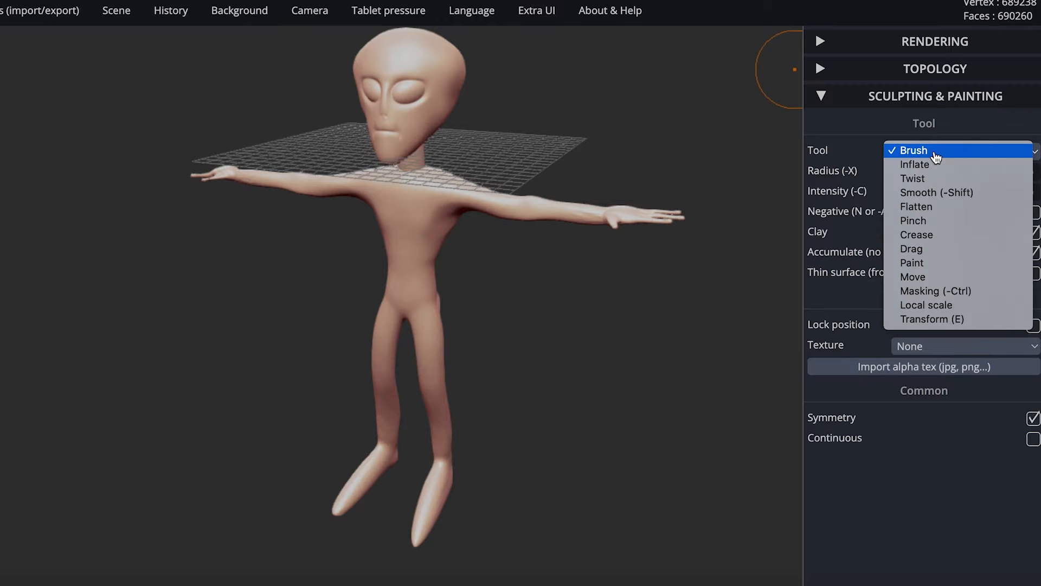
{"action": "left_click", "coordinate": [925, 266]}
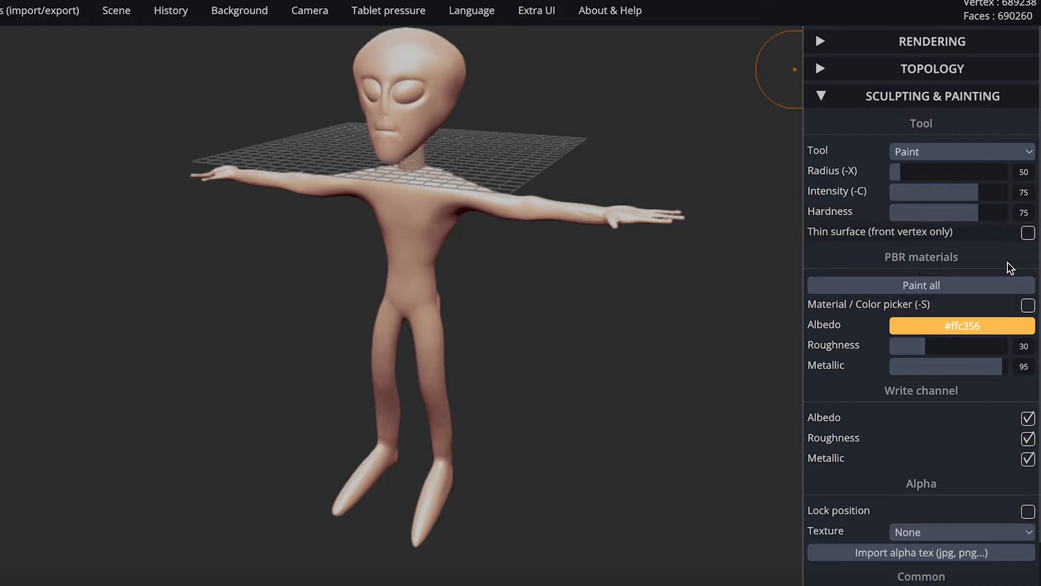
{"action": "left_click", "coordinate": [932, 327]}
{"action": "mouse_move", "coordinate": [978, 324]}
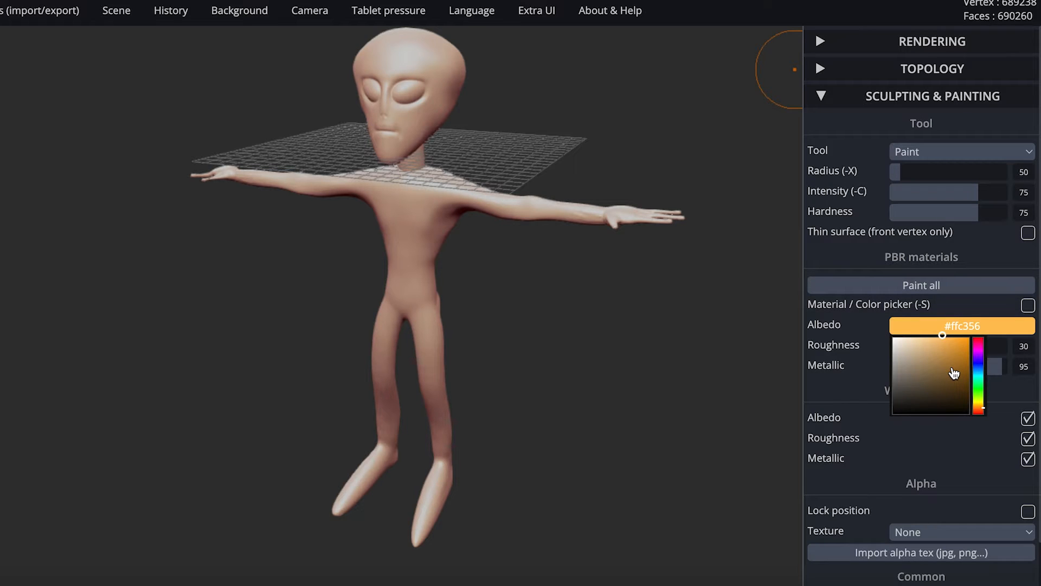
{"action": "left_click", "coordinate": [894, 370]}
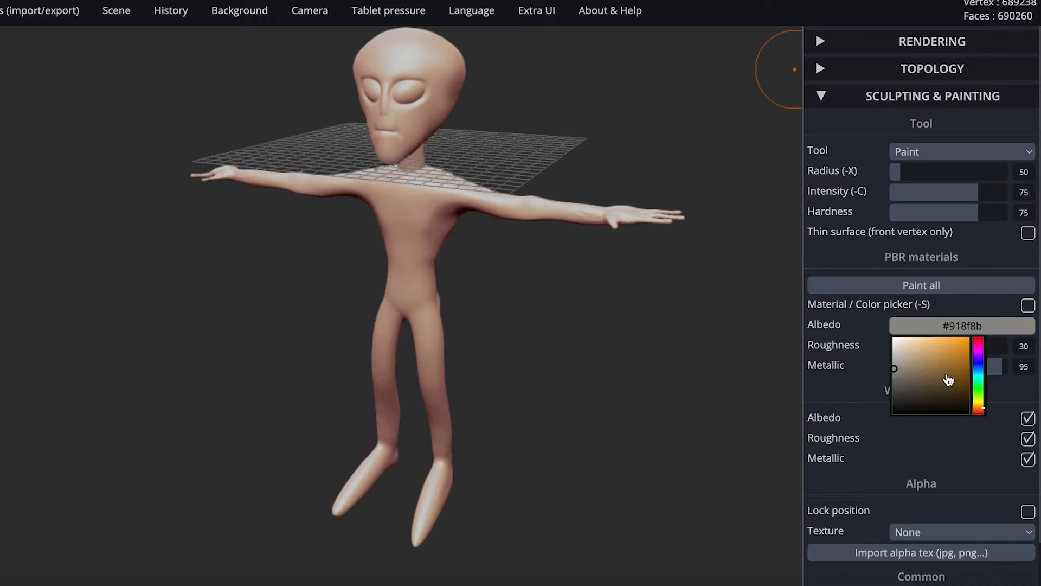
{"action": "mouse_move", "coordinate": [956, 329]}
{"action": "left_click", "coordinate": [979, 367]}
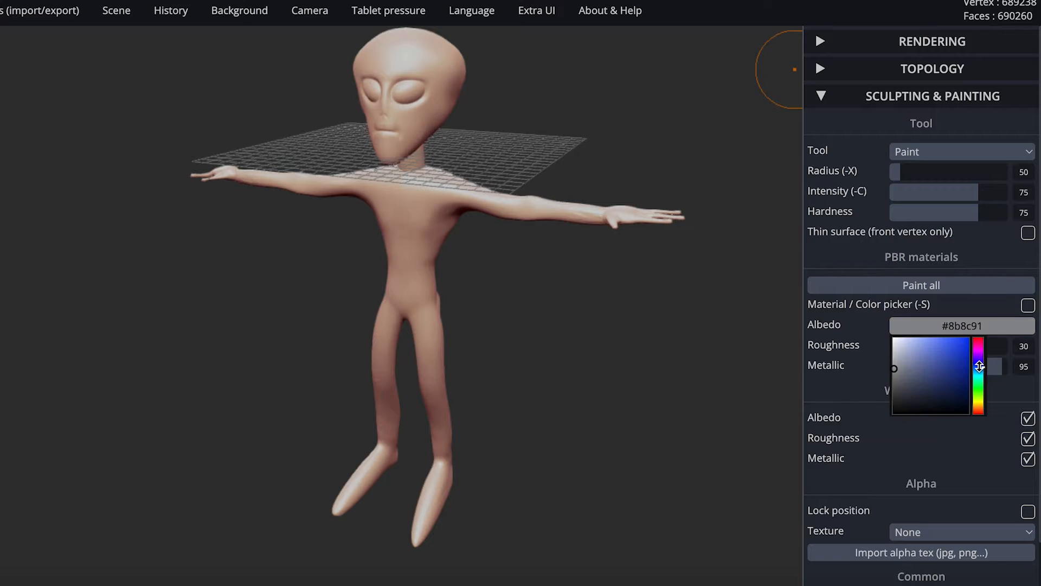
{"action": "left_click", "coordinate": [903, 370]}
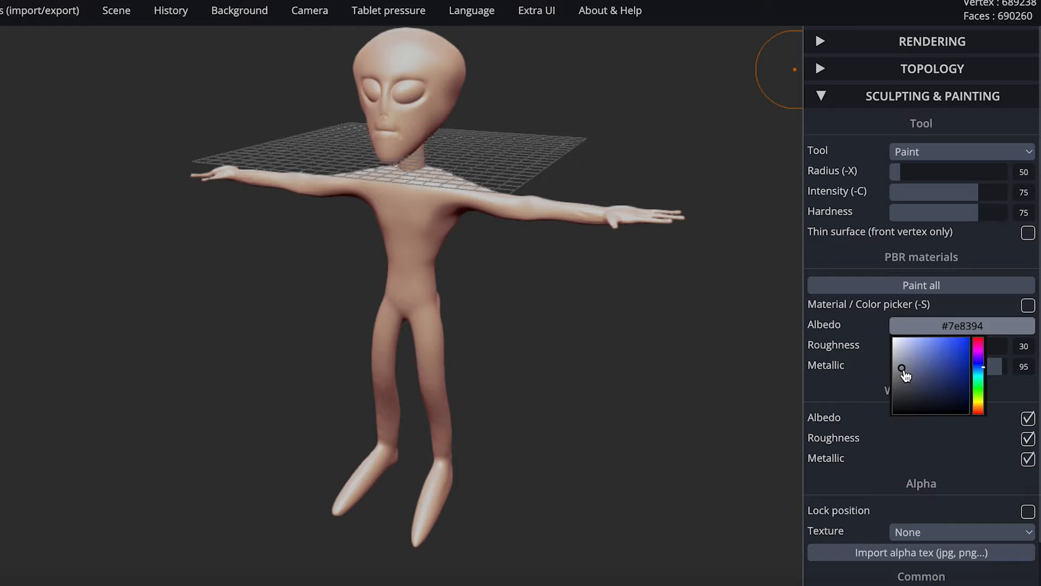
{"action": "left_click", "coordinate": [941, 288]}
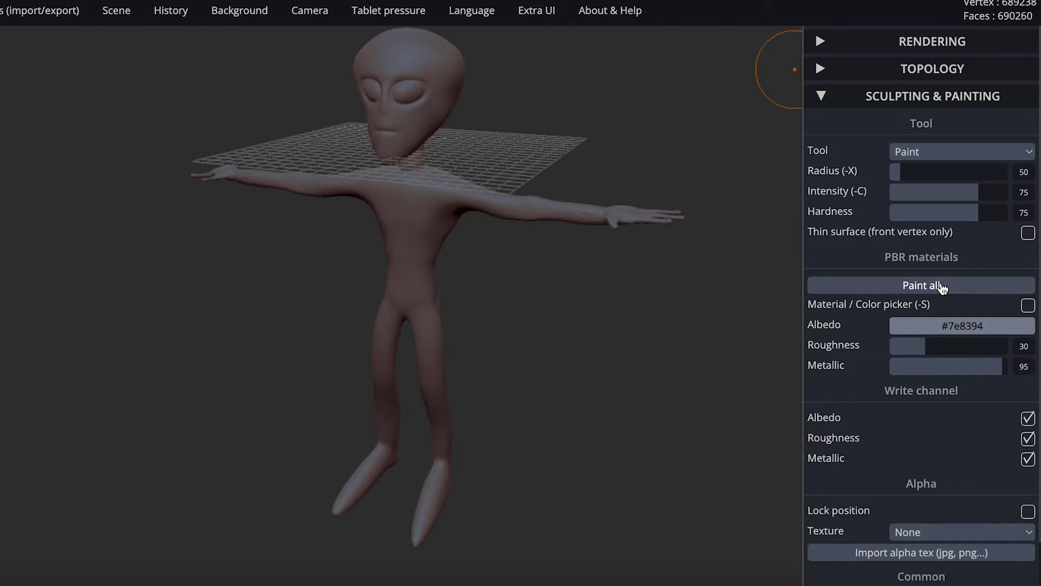
Set the paint albedo to #737fa8 and the brush to radius 46, intensity 48 and hardness 21.
{"action": "left_click_drag", "start_coordinate": [707, 316], "coordinate": [440, 317]}
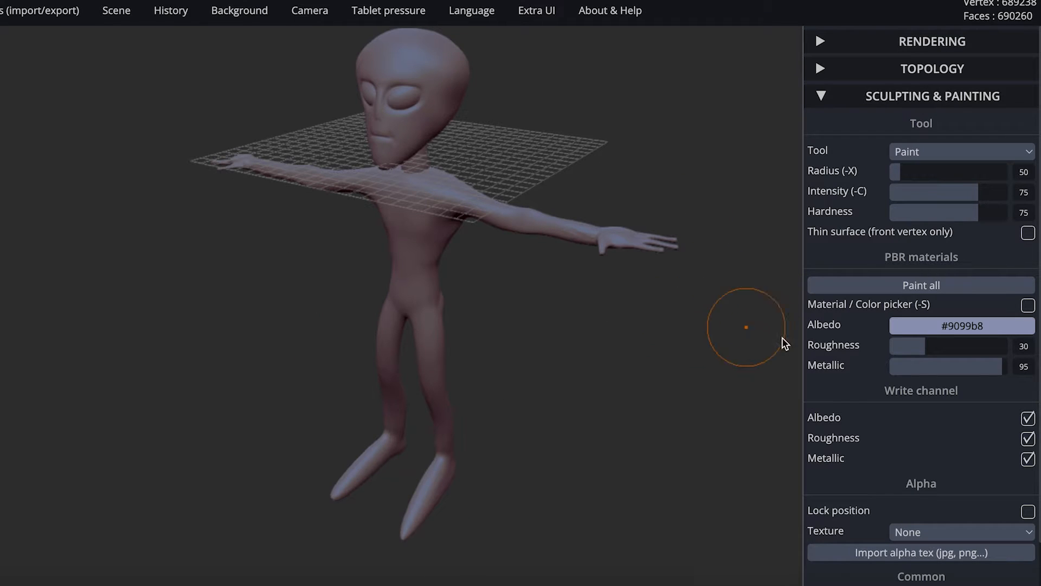
{"action": "left_click", "coordinate": [965, 325]}
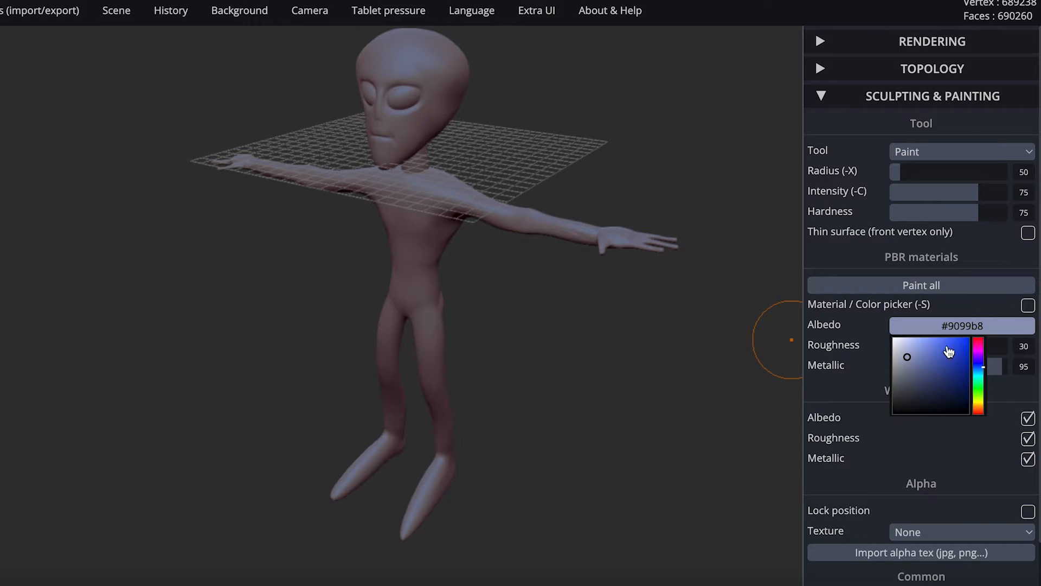
{"action": "left_click", "coordinate": [916, 363]}
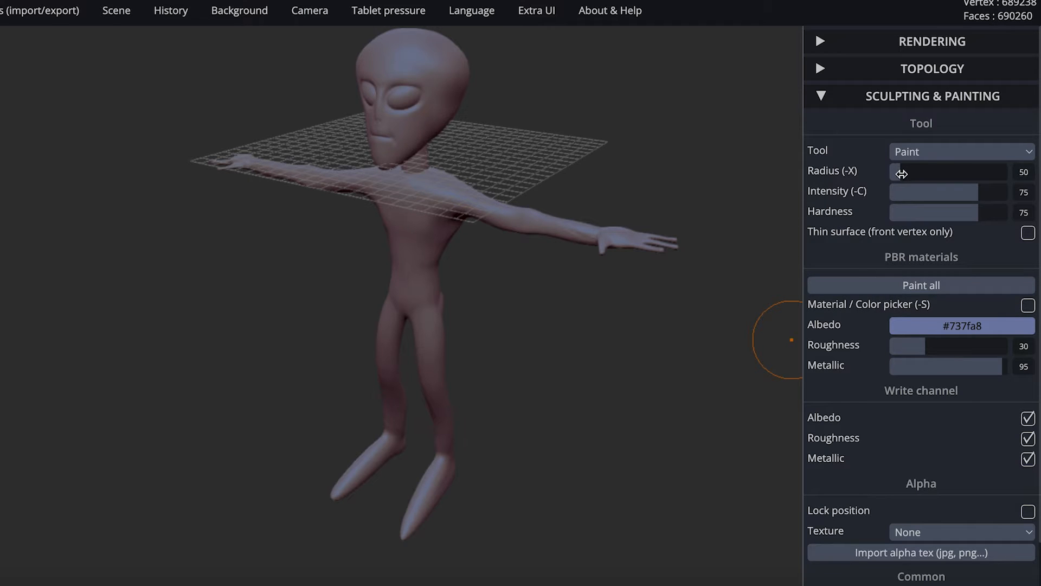
{"action": "left_click_drag", "start_coordinate": [901, 174], "coordinate": [906, 175]}
{"action": "left_click_drag", "start_coordinate": [982, 193], "coordinate": [916, 212]}
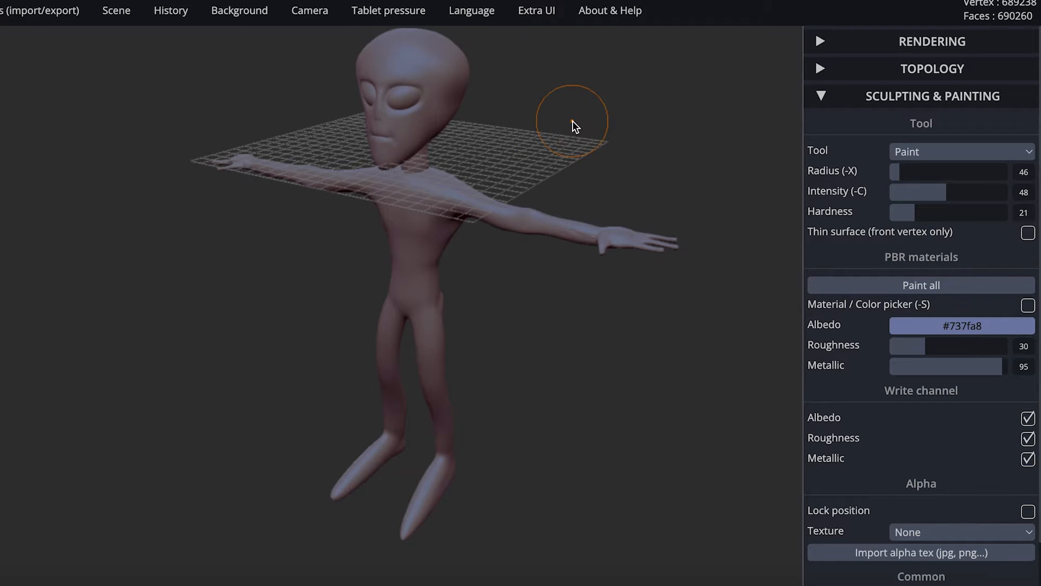
Paint soft blue shading symmetrically along the sides of the alien's torso, from the armpits down to the upper thighs.
{"action": "scroll", "coordinate": [575, 125], "scroll_direction": "up", "scroll_amount": 5}
{"action": "scroll", "coordinate": [575, 126], "scroll_direction": "down", "scroll_amount": 6}
{"action": "scroll", "coordinate": [575, 126], "scroll_direction": "up", "scroll_amount": 8}
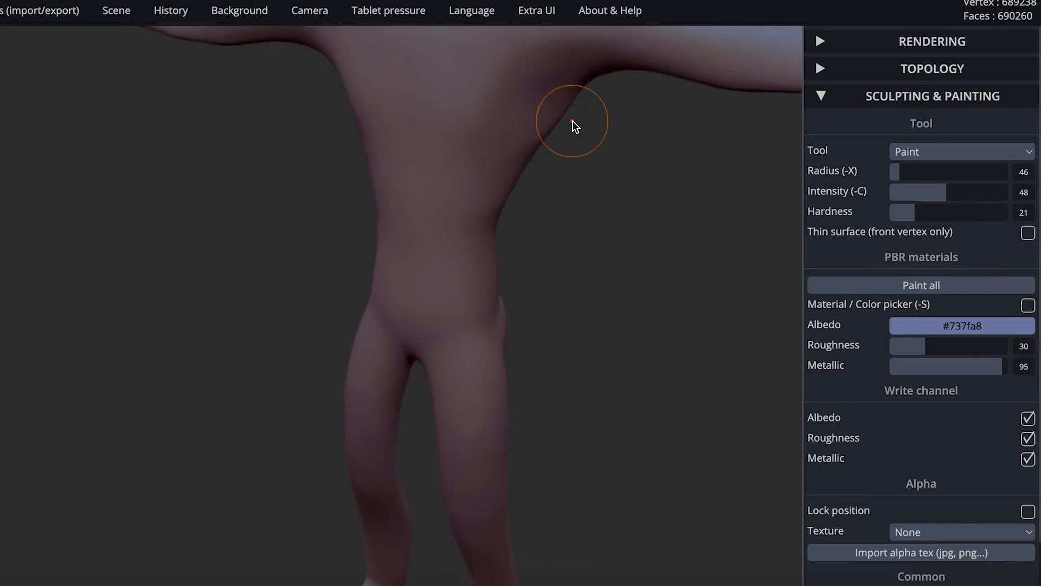
{"action": "scroll", "coordinate": [575, 125], "scroll_direction": "down", "scroll_amount": 6}
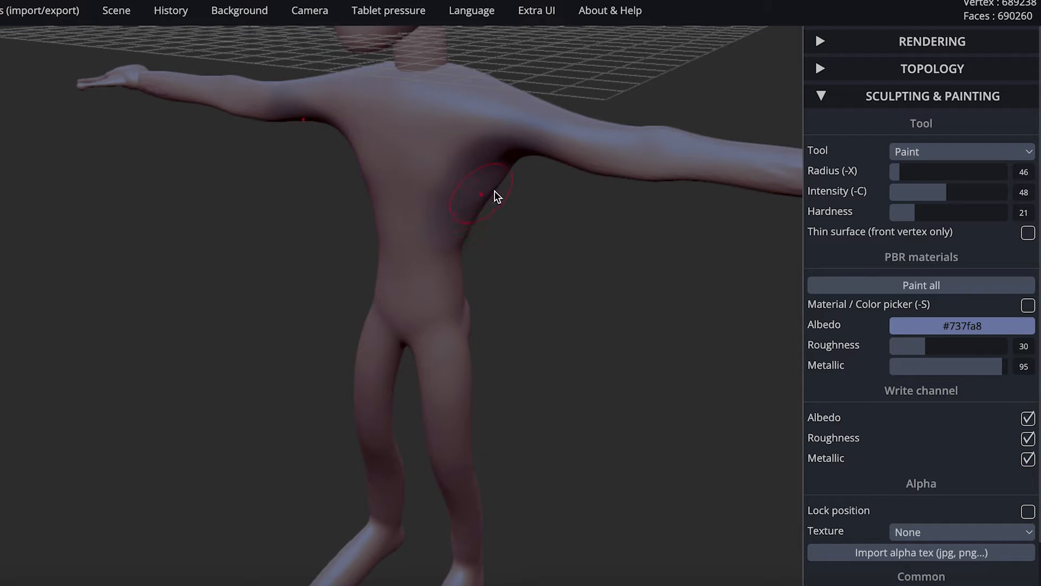
{"action": "left_click_drag", "start_coordinate": [560, 233], "coordinate": [510, 147]}
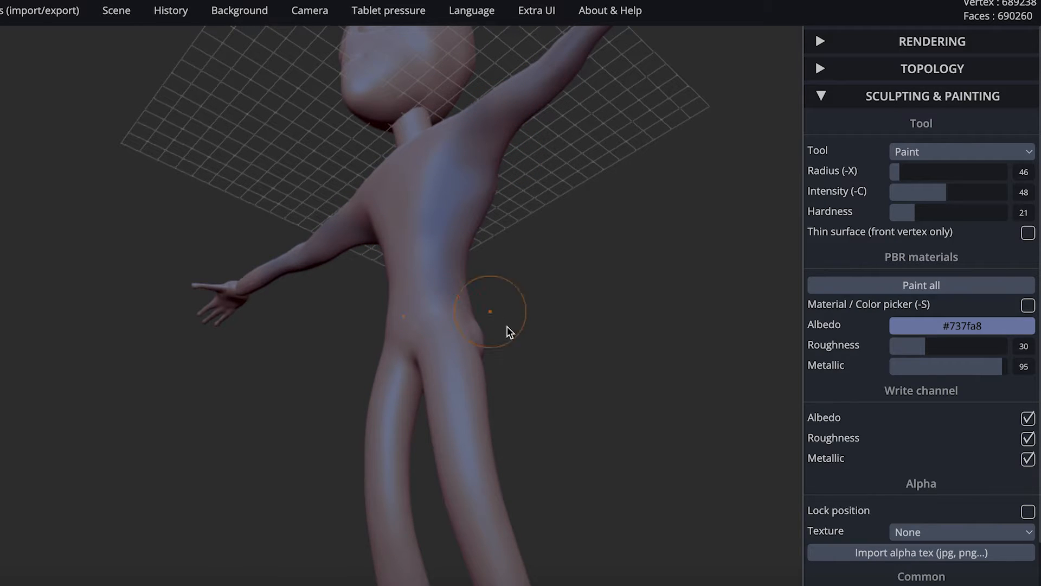
{"action": "left_click_drag", "start_coordinate": [588, 367], "coordinate": [748, 466]}
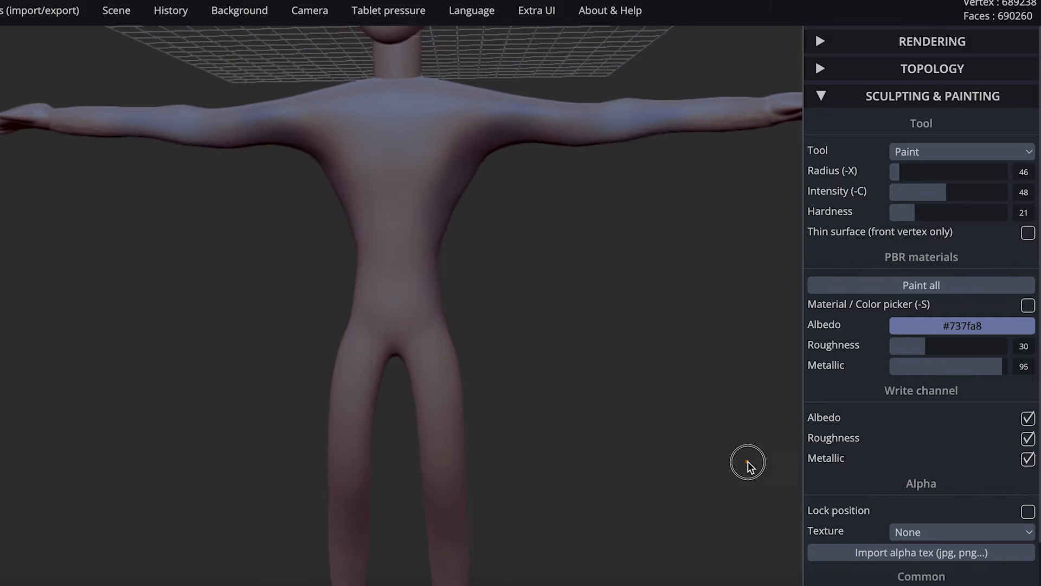
{"action": "left_click_drag", "start_coordinate": [179, 323], "coordinate": [487, 299]}
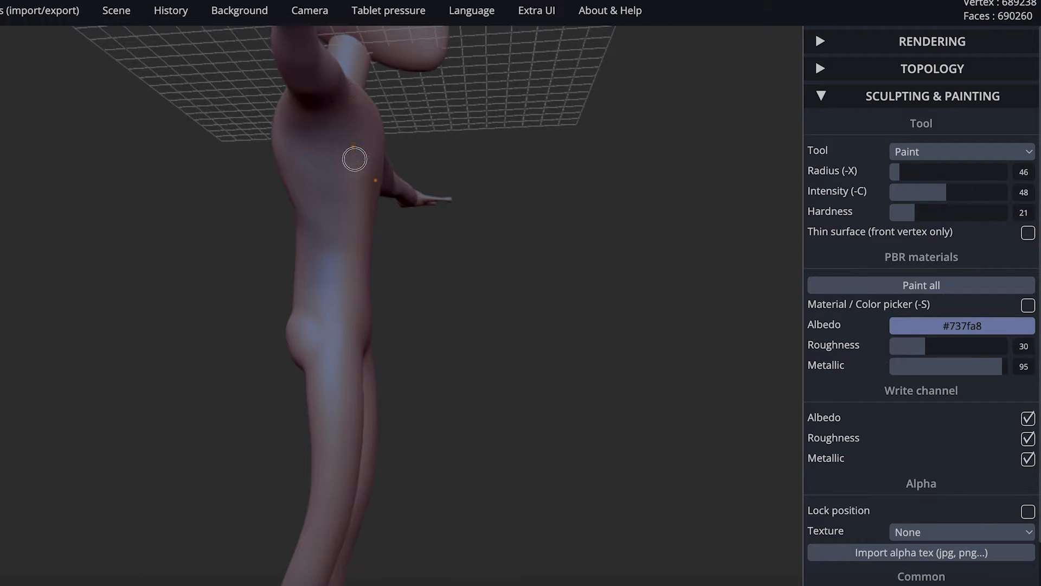
{"action": "mouse_move", "coordinate": [325, 265]}
{"action": "left_mouse_down"}
{"action": "mouse_move", "coordinate": [316, 350]}
{"action": "mouse_move", "coordinate": [296, 332]}
{"action": "mouse_move", "coordinate": [333, 339]}
{"action": "mouse_move", "coordinate": [337, 379]}
{"action": "left_mouse_up"}
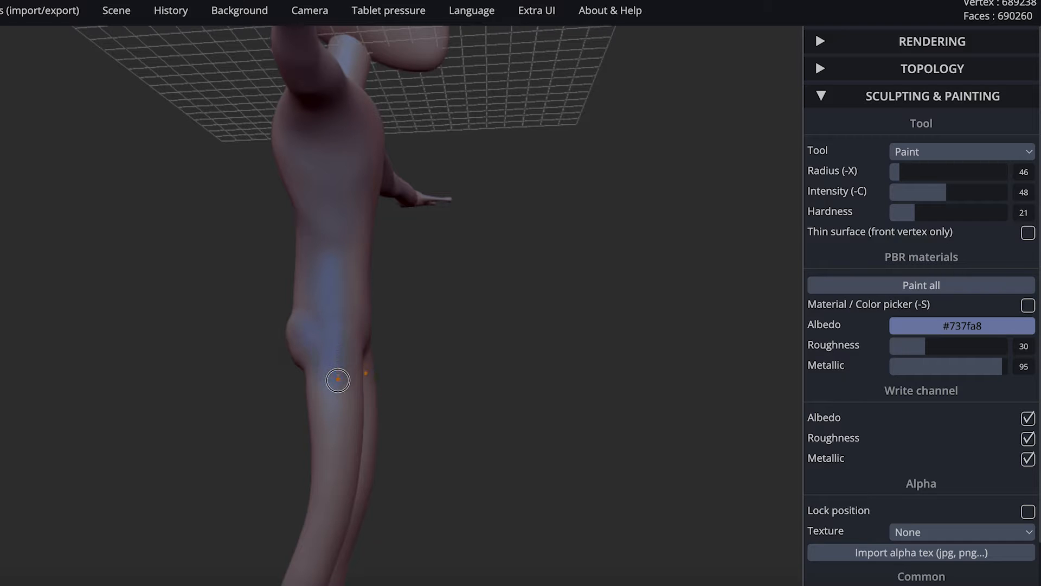
{"action": "left_click_drag", "start_coordinate": [532, 333], "coordinate": [8, 319]}
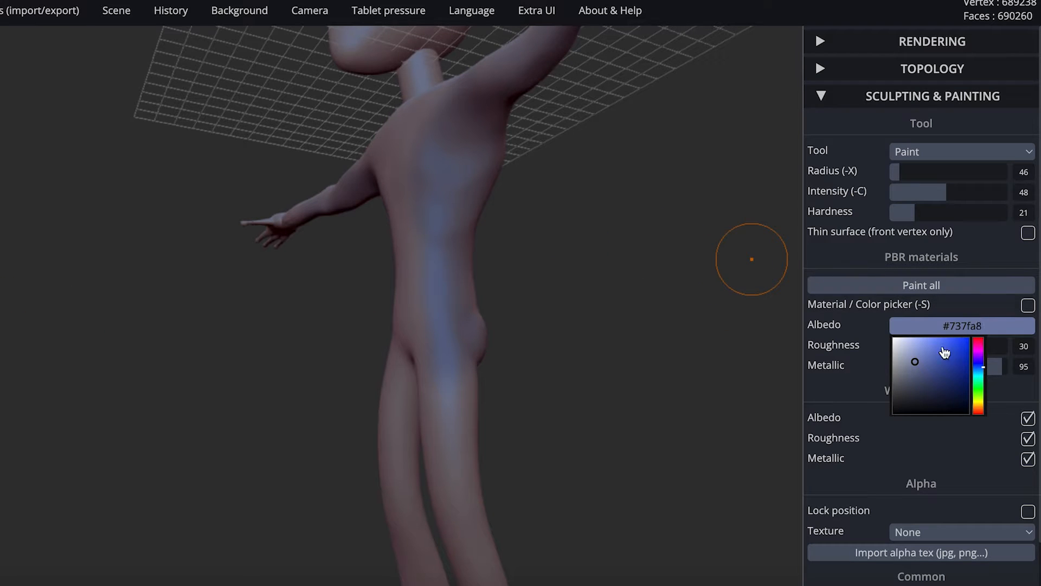
Set the albedo to darker blue #606d9e and deepen the shading under the arms and down the sides of the torso.
{"action": "left_click", "coordinate": [924, 367]}
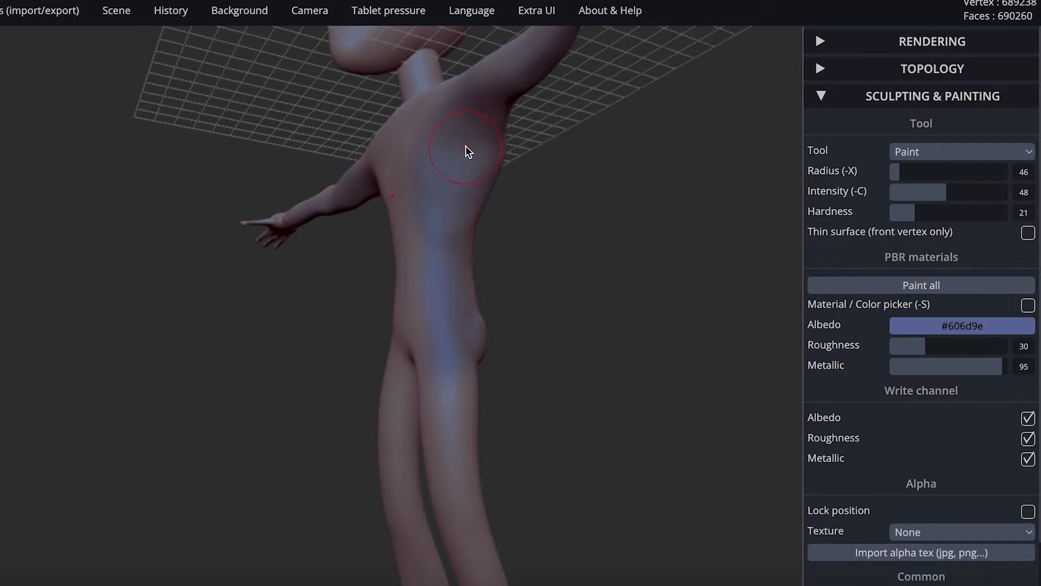
{"action": "mouse_move", "coordinate": [465, 146]}
{"action": "left_mouse_down"}
{"action": "mouse_move", "coordinate": [493, 109]}
{"action": "mouse_move", "coordinate": [458, 162]}
{"action": "mouse_move", "coordinate": [499, 102]}
{"action": "mouse_move", "coordinate": [481, 154]}
{"action": "mouse_move", "coordinate": [453, 141]}
{"action": "mouse_move", "coordinate": [498, 124]}
{"action": "left_mouse_up"}
{"action": "left_click_drag", "start_coordinate": [483, 172], "coordinate": [459, 233]}
{"action": "left_click_drag", "start_coordinate": [255, 352], "coordinate": [590, 341]}
{"action": "left_click_drag", "start_coordinate": [510, 324], "coordinate": [447, 399]}
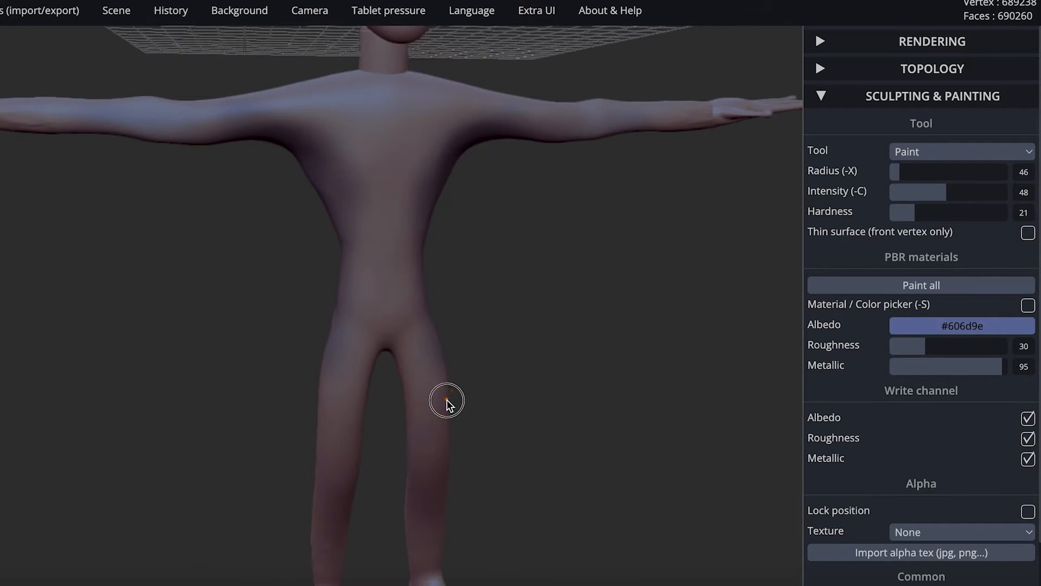
Examine the painted shading on the alien's torso, waist, legs and back from several angles.
{"action": "left_click_drag", "start_coordinate": [583, 363], "coordinate": [586, 318]}
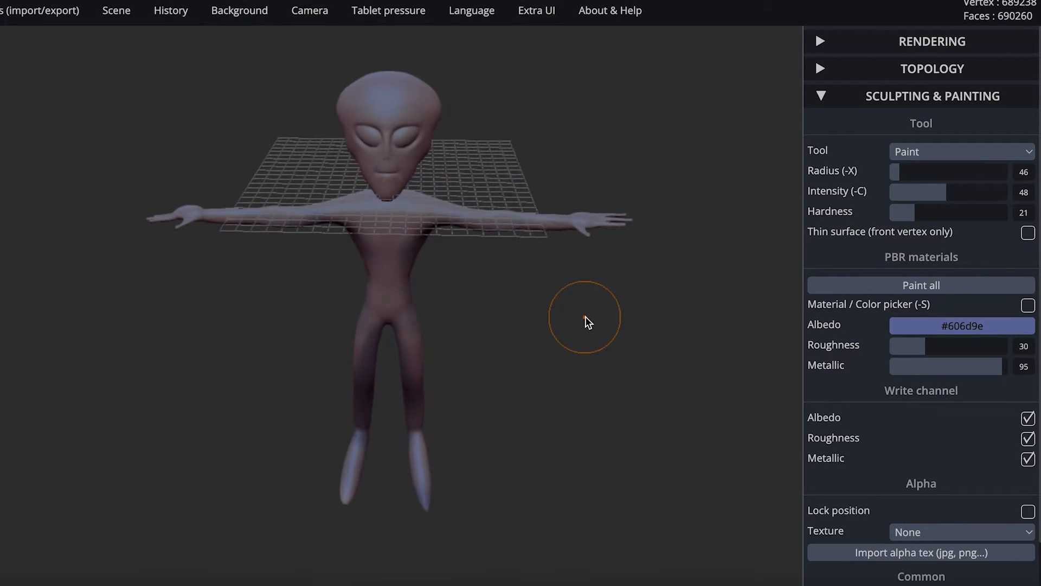
{"action": "scroll", "coordinate": [585, 316], "scroll_direction": "up", "scroll_amount": 5}
{"action": "left_click_drag", "start_coordinate": [610, 261], "coordinate": [508, 175]}
{"action": "scroll", "coordinate": [519, 169], "scroll_direction": "down", "scroll_amount": 3}
{"action": "scroll", "coordinate": [518, 169], "scroll_direction": "up", "scroll_amount": 3}
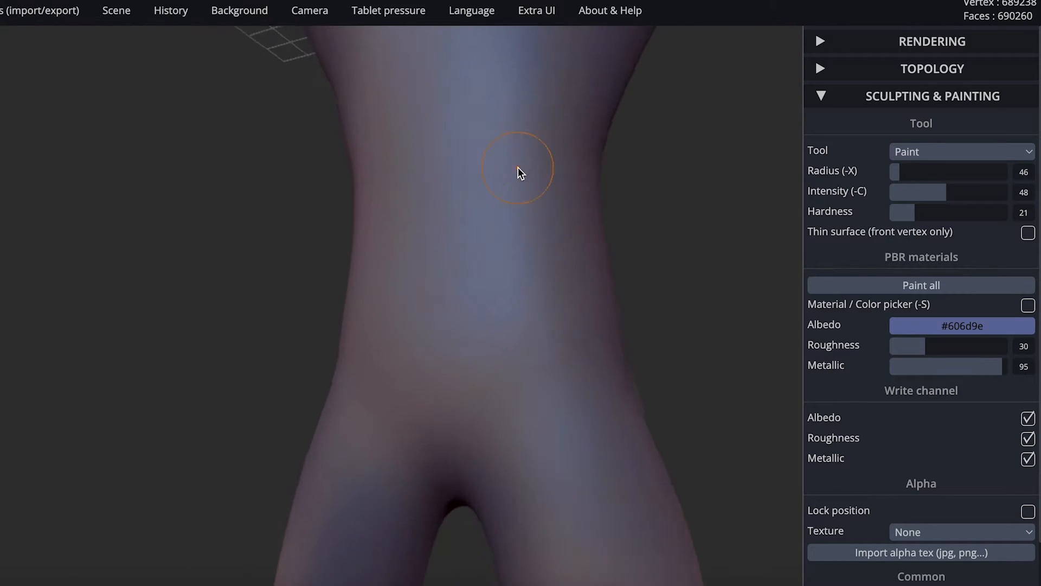
{"action": "scroll", "coordinate": [519, 170], "scroll_direction": "down", "scroll_amount": 5}
{"action": "left_click_drag", "start_coordinate": [505, 297], "coordinate": [500, 239]}
{"action": "scroll", "coordinate": [500, 239], "scroll_direction": "up", "scroll_amount": 3}
{"action": "scroll", "coordinate": [500, 239], "scroll_direction": "up", "scroll_amount": 3}
{"action": "scroll", "coordinate": [500, 239], "scroll_direction": "down", "scroll_amount": 2}
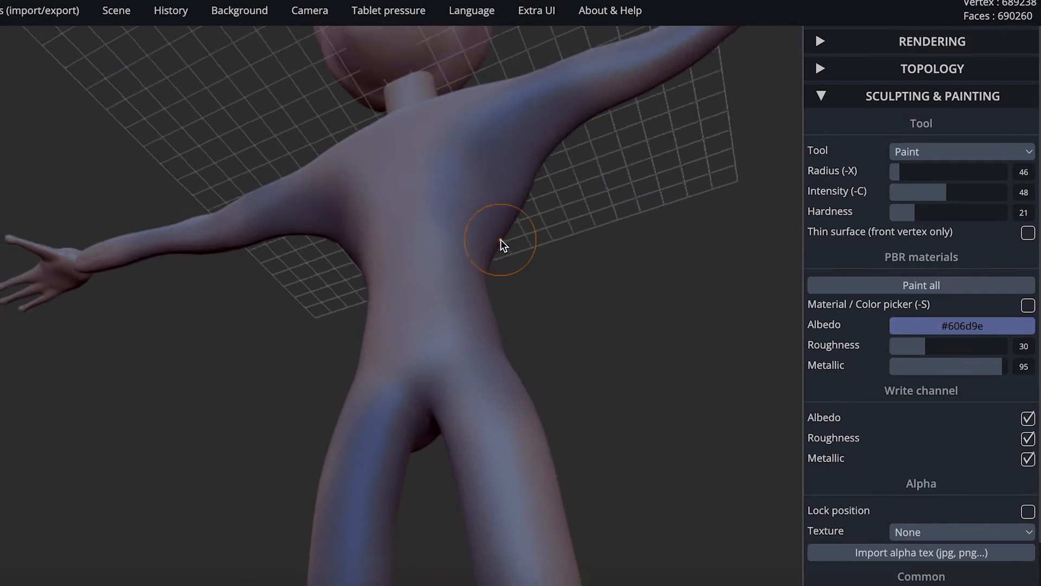
Set the paint brush to radius 39 and hardness 15 and shade the sides of the alien's head.
{"action": "mouse_move", "coordinate": [388, 10]}
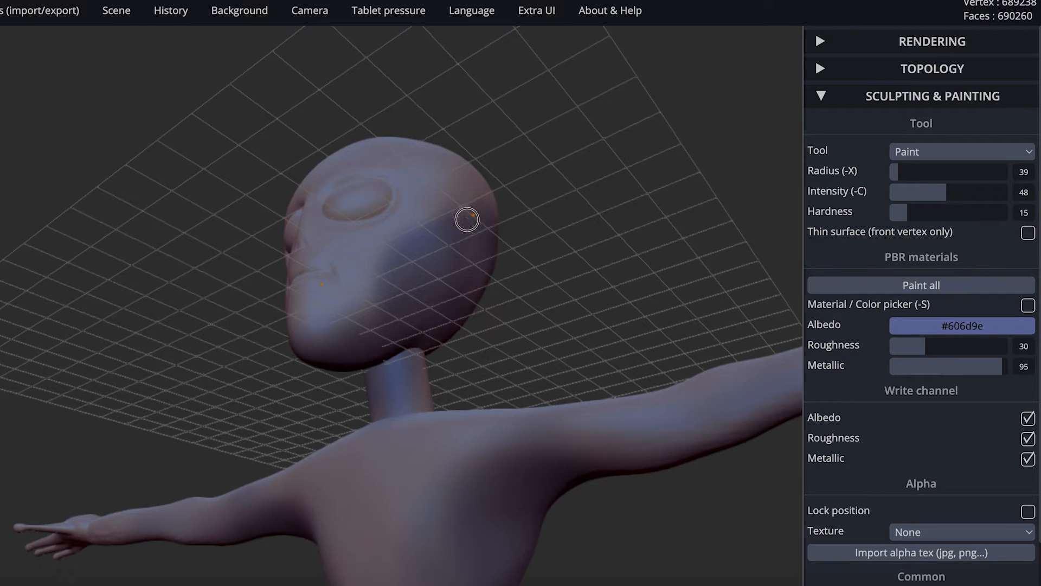
{"action": "left_click_drag", "start_coordinate": [467, 219], "coordinate": [454, 239]}
{"action": "mouse_move", "coordinate": [572, 263]}
{"action": "left_mouse_down"}
{"action": "mouse_move", "coordinate": [722, 320]}
{"action": "mouse_move", "coordinate": [688, 366]}
{"action": "mouse_move", "coordinate": [694, 356]}
{"action": "left_mouse_up"}
Set the brush radius to 17 and try painting mirrored crease lines beside the mouth.
{"action": "left_click", "coordinate": [894, 174]}
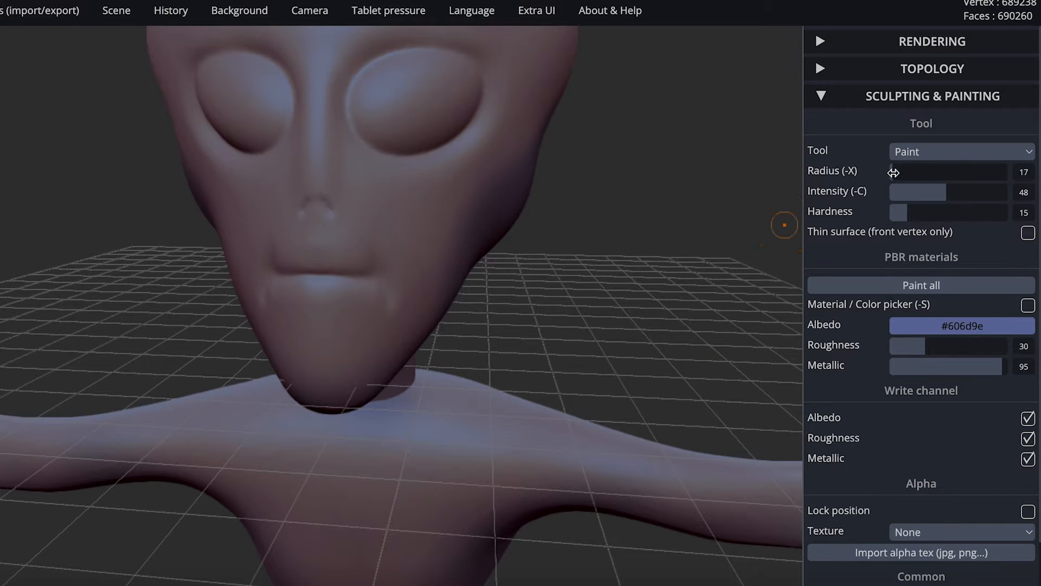
{"action": "left_click_drag", "start_coordinate": [370, 253], "coordinate": [391, 303]}
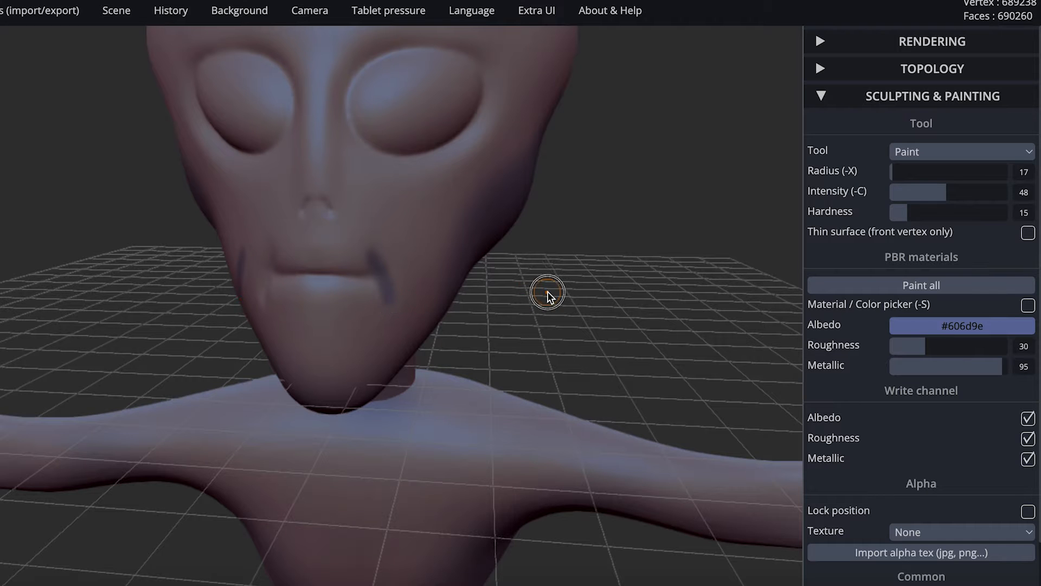
{"action": "left_click_drag", "start_coordinate": [548, 293], "coordinate": [616, 293]}
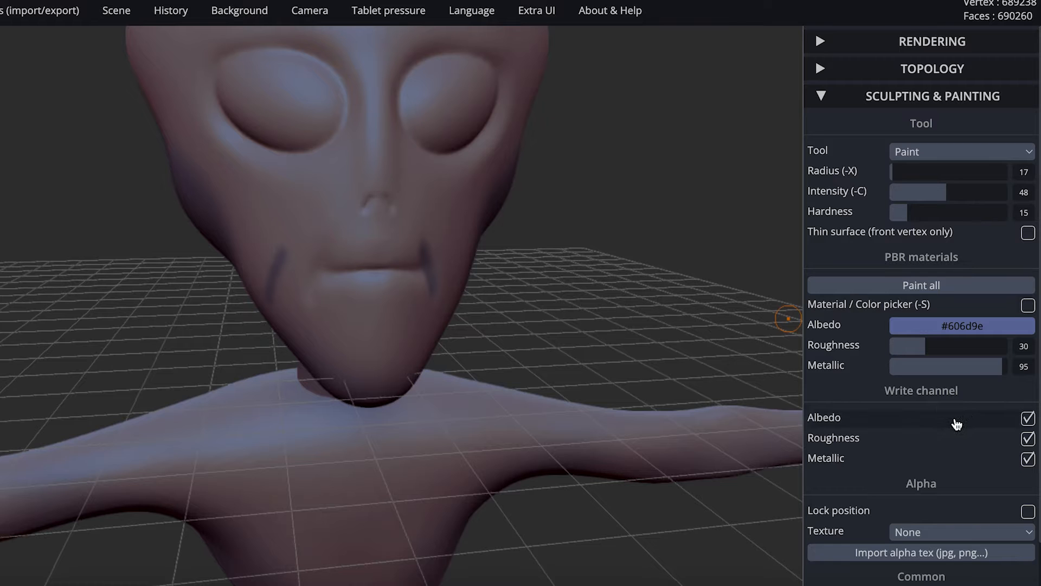
Turn off symmetry and undo the mirrored strokes beside the mouth.
{"action": "scroll", "coordinate": [957, 424], "scroll_direction": "down", "scroll_amount": 1}
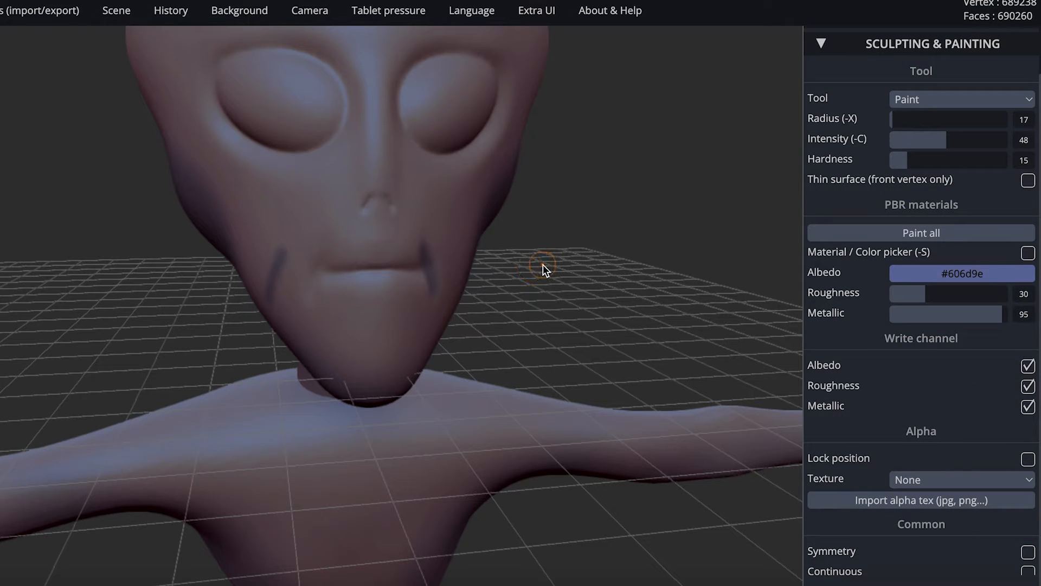
{"action": "key", "text": "ctrl+z"}
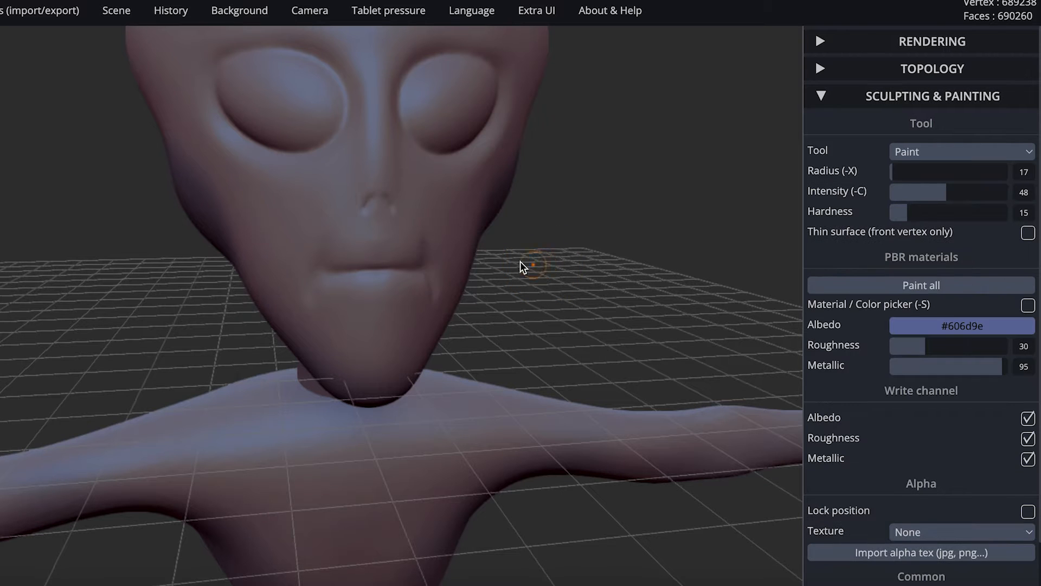
Paint short dark creases by hand at both corners of the mouth, along the lip line and in the nostrils.
{"action": "mouse_move", "coordinate": [427, 248]}
{"action": "left_mouse_down"}
{"action": "mouse_move", "coordinate": [433, 275]}
{"action": "mouse_move", "coordinate": [418, 228]}
{"action": "left_mouse_up"}
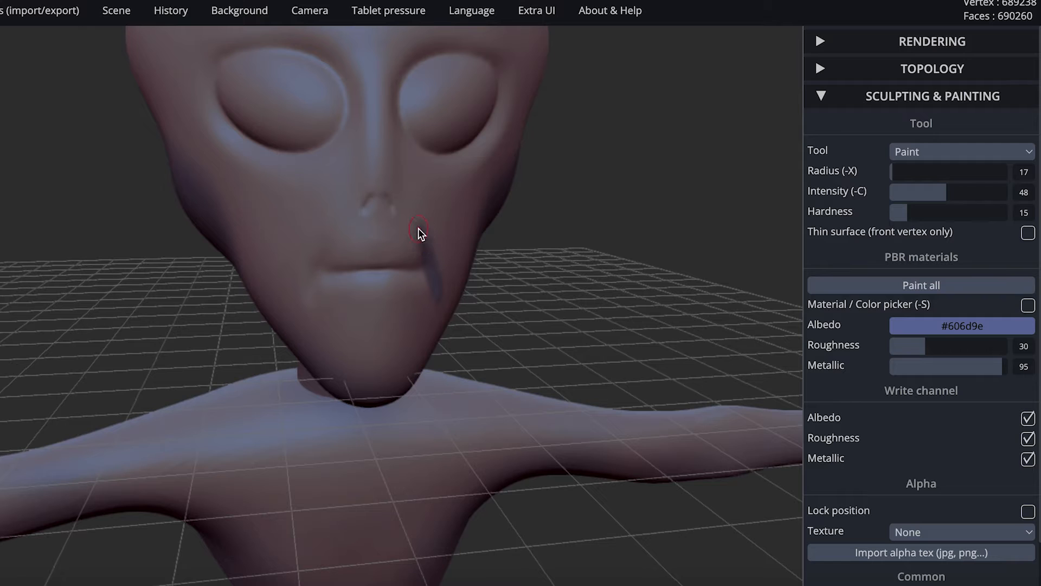
{"action": "left_click_drag", "start_coordinate": [327, 250], "coordinate": [309, 295]}
{"action": "mouse_move", "coordinate": [327, 249]}
{"action": "left_mouse_down"}
{"action": "mouse_move", "coordinate": [333, 237]}
{"action": "mouse_move", "coordinate": [346, 270]}
{"action": "mouse_move", "coordinate": [434, 266]}
{"action": "mouse_move", "coordinate": [324, 270]}
{"action": "left_mouse_up"}
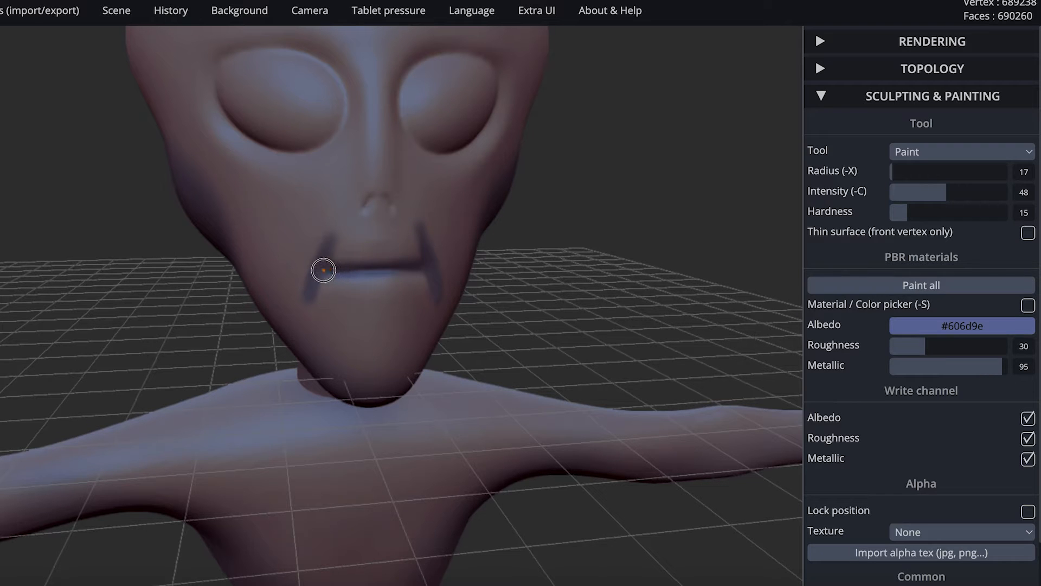
{"action": "left_click_drag", "start_coordinate": [639, 204], "coordinate": [598, 188]}
{"action": "scroll", "coordinate": [598, 188], "scroll_direction": "down", "scroll_amount": 5}
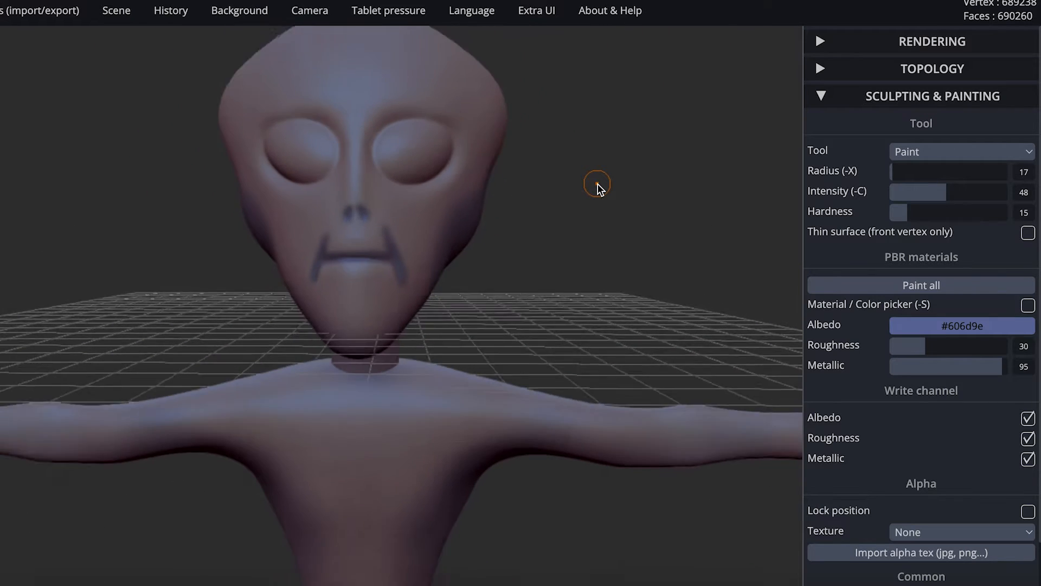
Set the albedo to dark navy #343c59 and paint both of the alien's eyes completely with it.
{"action": "left_click", "coordinate": [940, 324]}
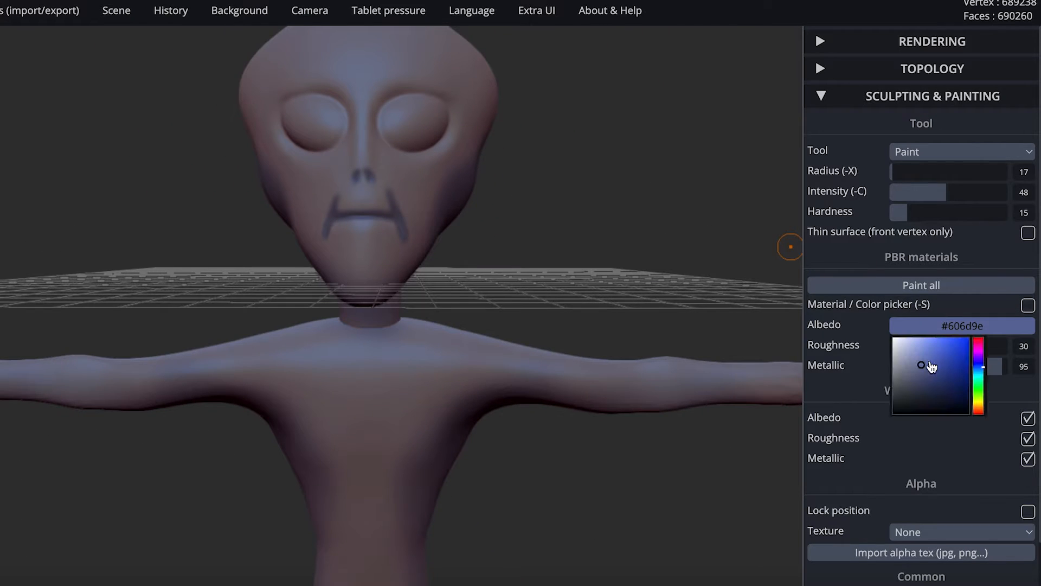
{"action": "left_click", "coordinate": [928, 394]}
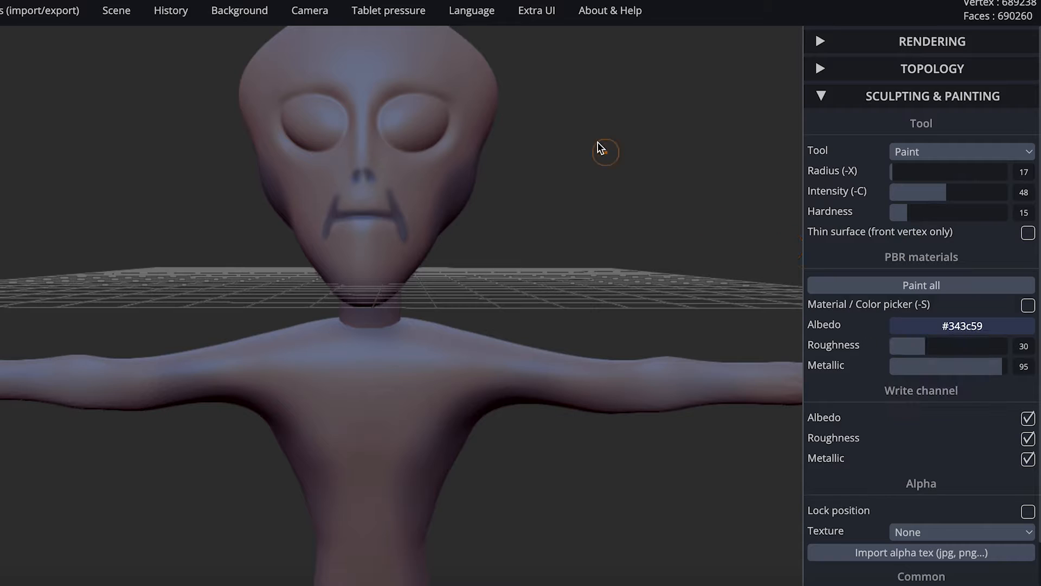
{"action": "mouse_move", "coordinate": [421, 142]}
{"action": "left_mouse_down"}
{"action": "mouse_move", "coordinate": [389, 121]}
{"action": "mouse_move", "coordinate": [412, 105]}
{"action": "mouse_move", "coordinate": [441, 106]}
{"action": "mouse_move", "coordinate": [413, 145]}
{"action": "mouse_move", "coordinate": [435, 112]}
{"action": "mouse_move", "coordinate": [409, 111]}
{"action": "mouse_move", "coordinate": [434, 123]}
{"action": "mouse_move", "coordinate": [422, 127]}
{"action": "mouse_move", "coordinate": [407, 100]}
{"action": "mouse_move", "coordinate": [434, 116]}
{"action": "left_mouse_up"}
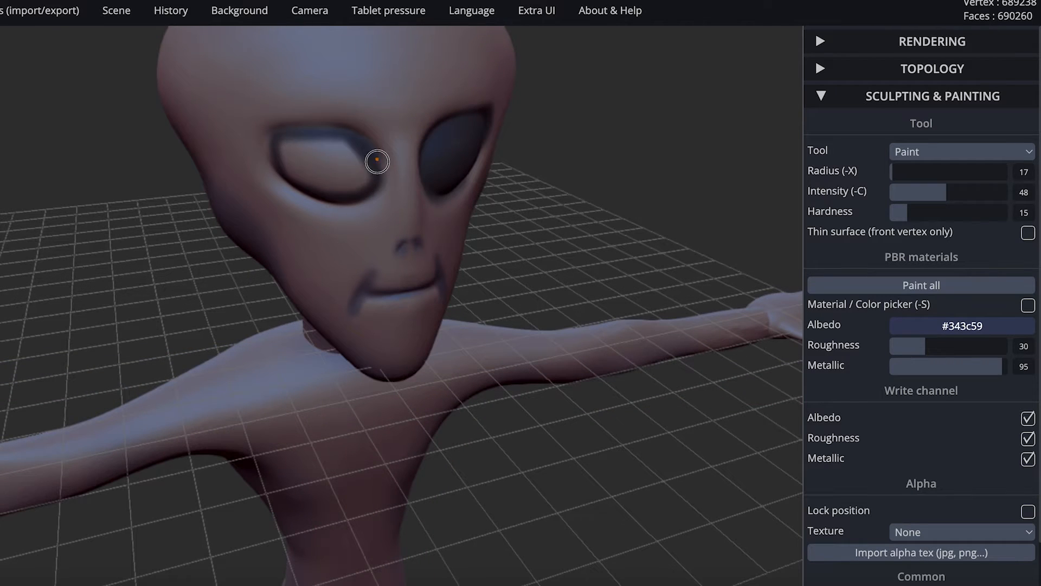
{"action": "mouse_move", "coordinate": [377, 161]}
{"action": "left_mouse_down"}
{"action": "mouse_move", "coordinate": [347, 158]}
{"action": "mouse_move", "coordinate": [356, 179]}
{"action": "mouse_move", "coordinate": [325, 132]}
{"action": "mouse_move", "coordinate": [277, 133]}
{"action": "left_mouse_up"}
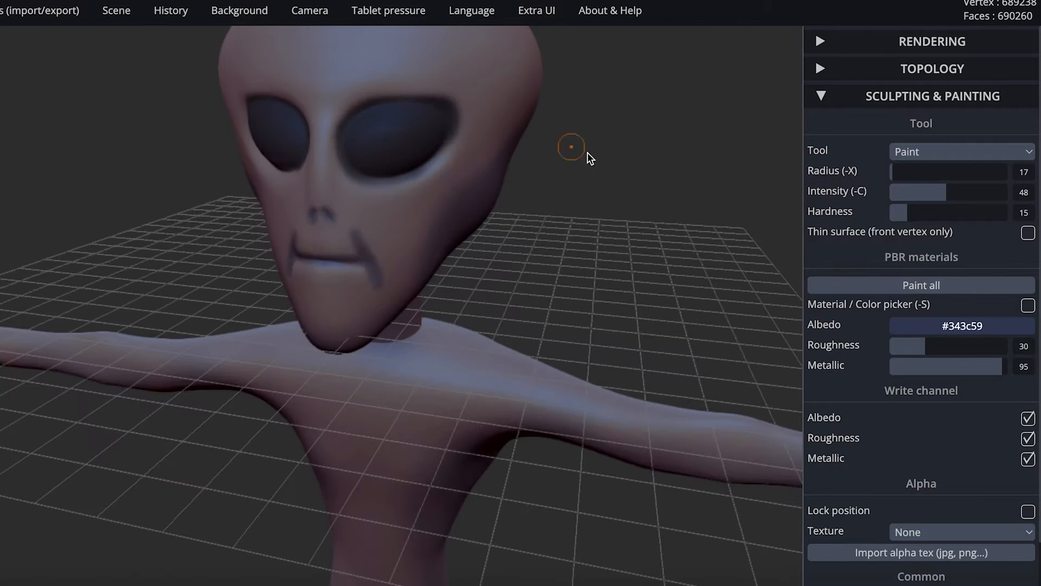
Set the albedo to #6f799c and the brush radius to 36, and paint shading down the spine on the alien's back.
{"action": "left_click_drag", "start_coordinate": [587, 152], "coordinate": [194, 396]}
{"action": "scroll", "coordinate": [646, 227], "scroll_direction": "down", "scroll_amount": 5}
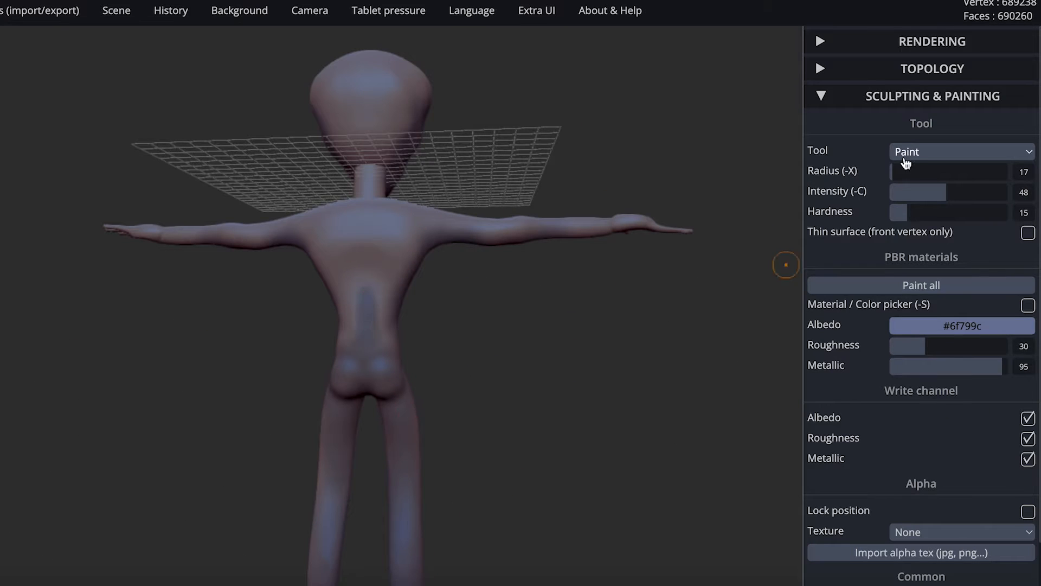
{"action": "left_click", "coordinate": [897, 171]}
{"action": "mouse_move", "coordinate": [363, 303]}
{"action": "left_mouse_down"}
{"action": "mouse_move", "coordinate": [372, 335]}
{"action": "mouse_move", "coordinate": [372, 316]}
{"action": "left_mouse_up"}
{"action": "left_click_drag", "start_coordinate": [515, 260], "coordinate": [361, 272]}
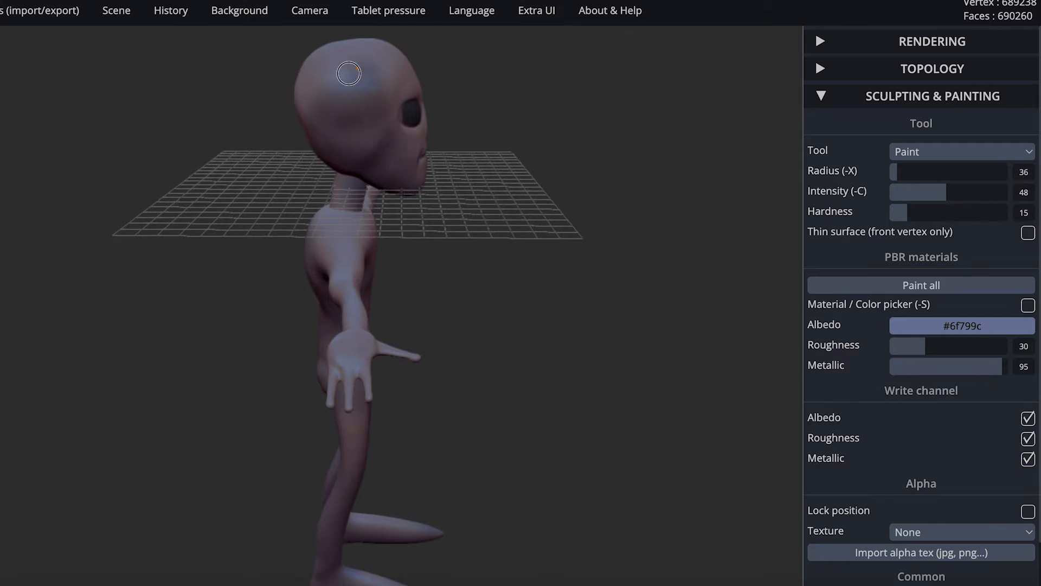
Set the albedo to #8793bd, radius 39, intensity 15 and hardness 2, and softly lighten the top of the alien's head.
{"action": "scroll", "coordinate": [441, 107], "scroll_direction": "up", "scroll_amount": 3}
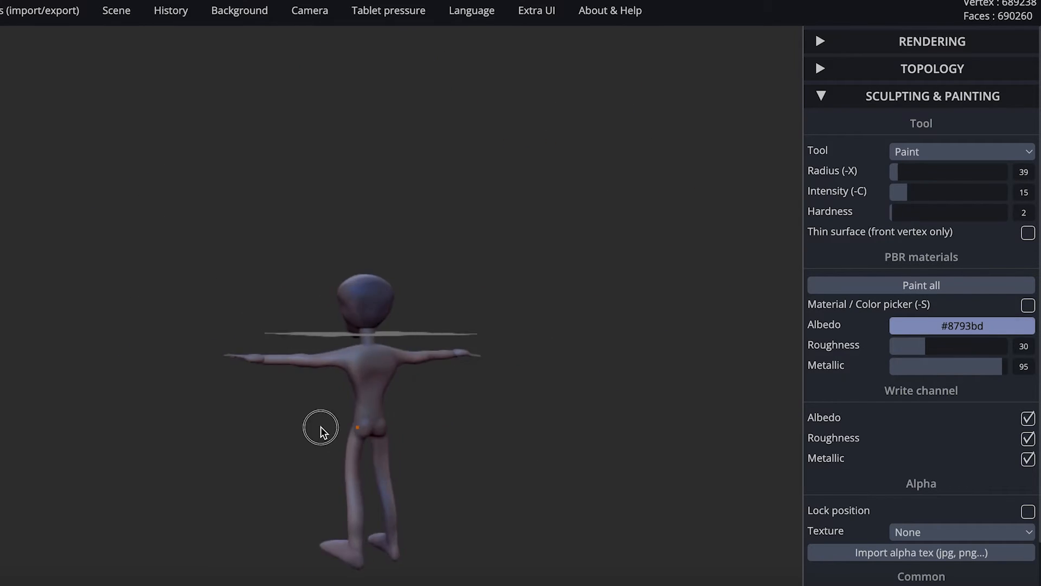
{"action": "left_click_drag", "start_coordinate": [321, 427], "coordinate": [788, 374]}
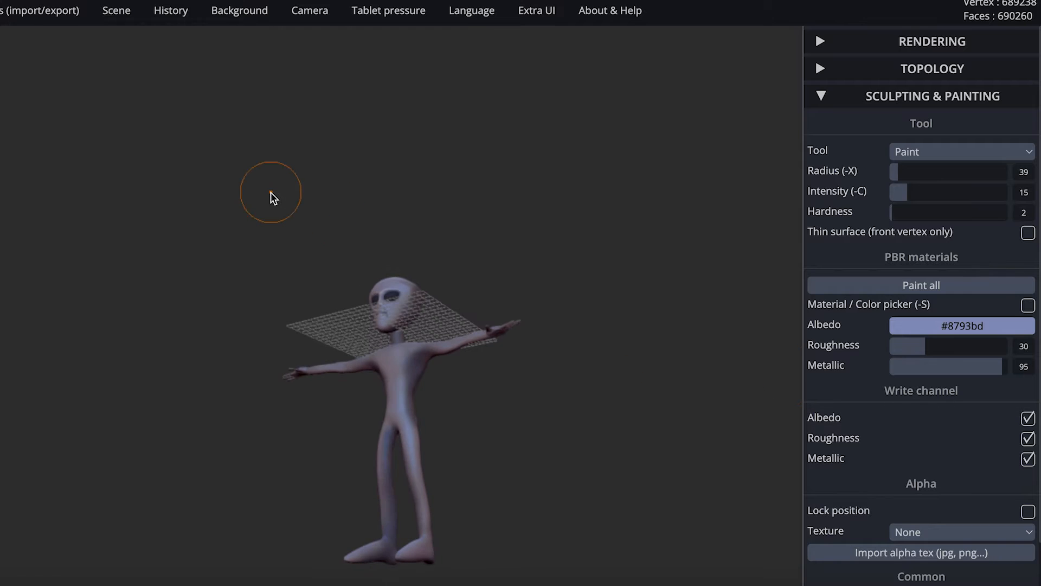
{"action": "left_click_drag", "start_coordinate": [270, 197], "coordinate": [723, 365]}
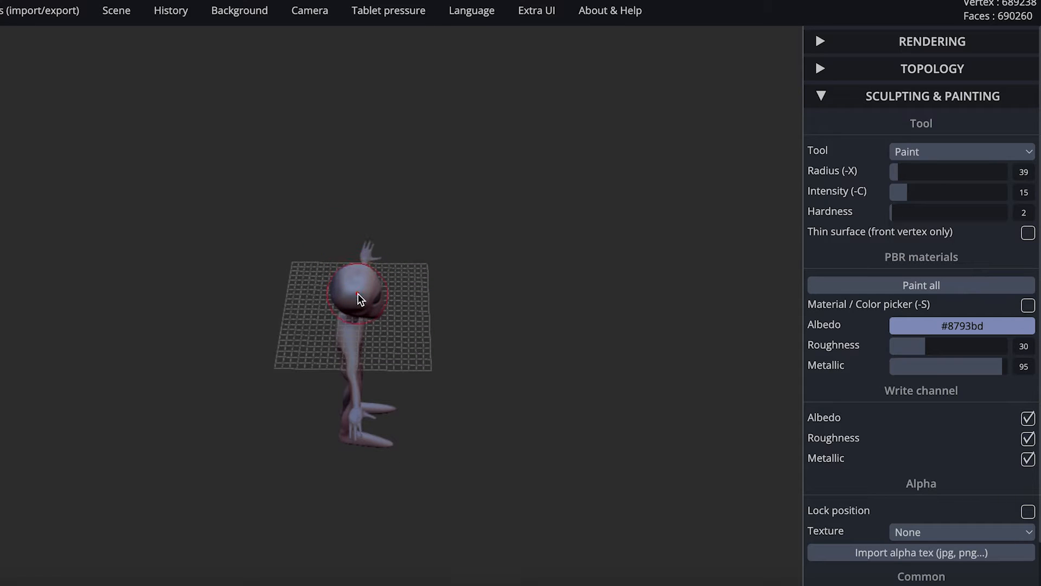
{"action": "left_click_drag", "start_coordinate": [357, 293], "coordinate": [351, 297]}
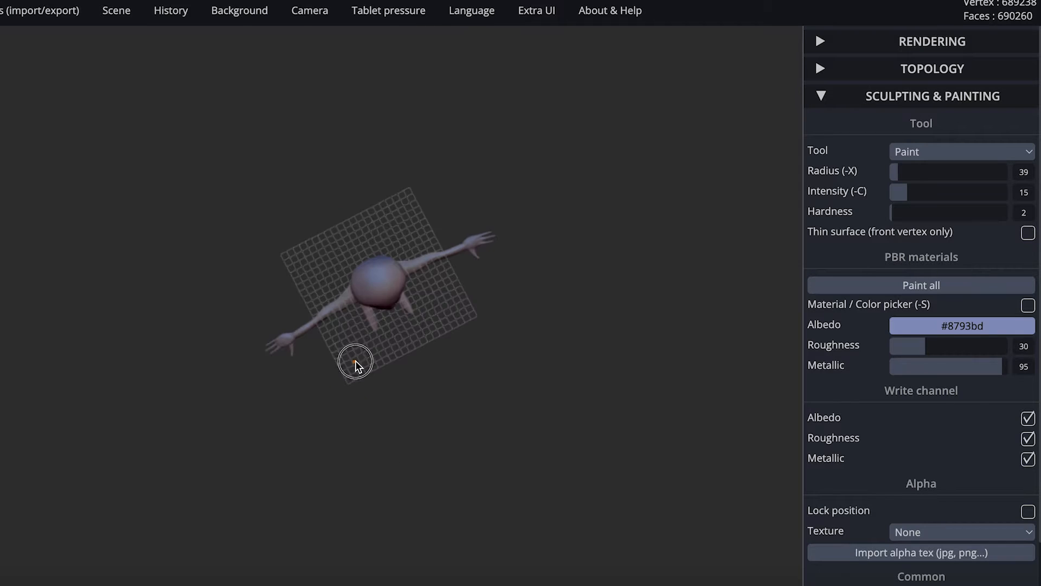
{"action": "left_click_drag", "start_coordinate": [626, 338], "coordinate": [320, 277]}
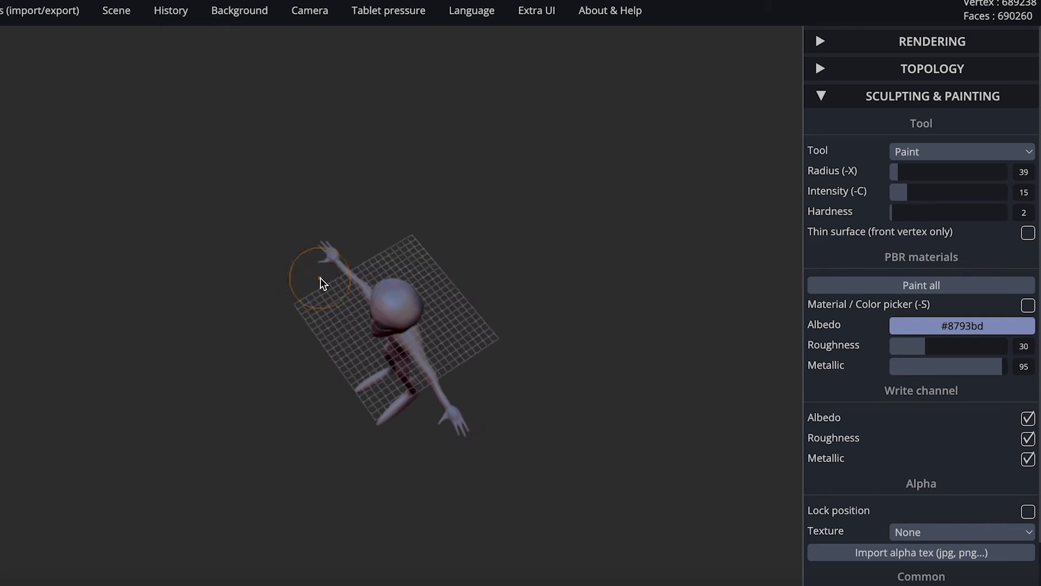
{"action": "mouse_move", "coordinate": [412, 314]}
{"action": "left_mouse_down"}
{"action": "mouse_move", "coordinate": [408, 323]}
{"action": "mouse_move", "coordinate": [420, 311]}
{"action": "left_mouse_up"}
{"action": "left_click_drag", "start_coordinate": [518, 429], "coordinate": [210, 291]}
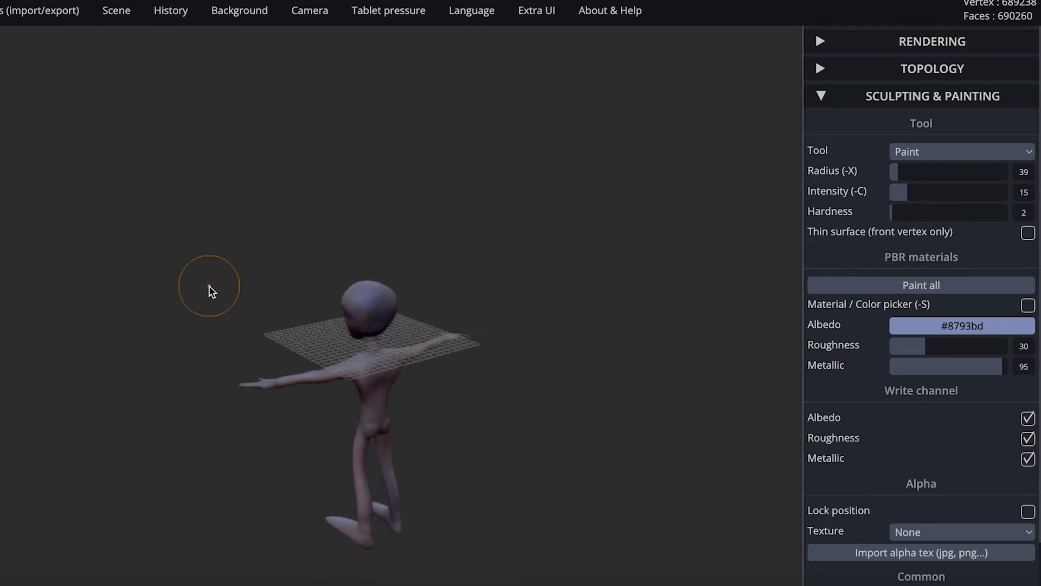
{"action": "left_click_drag", "start_coordinate": [616, 367], "coordinate": [283, 379]}
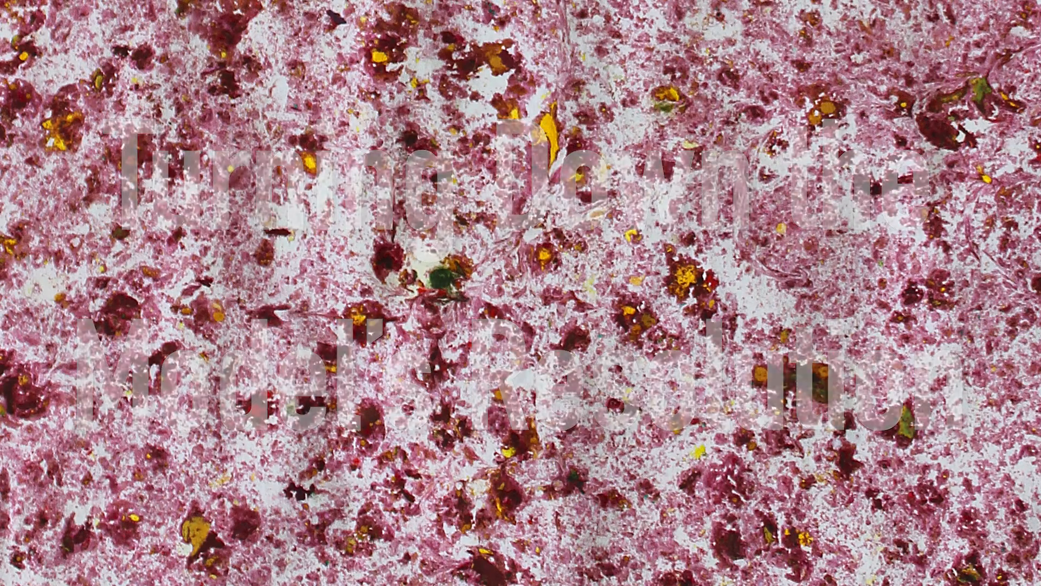
{"action": "scroll", "coordinate": [583, 235], "scroll_direction": "down", "scroll_amount": 5}
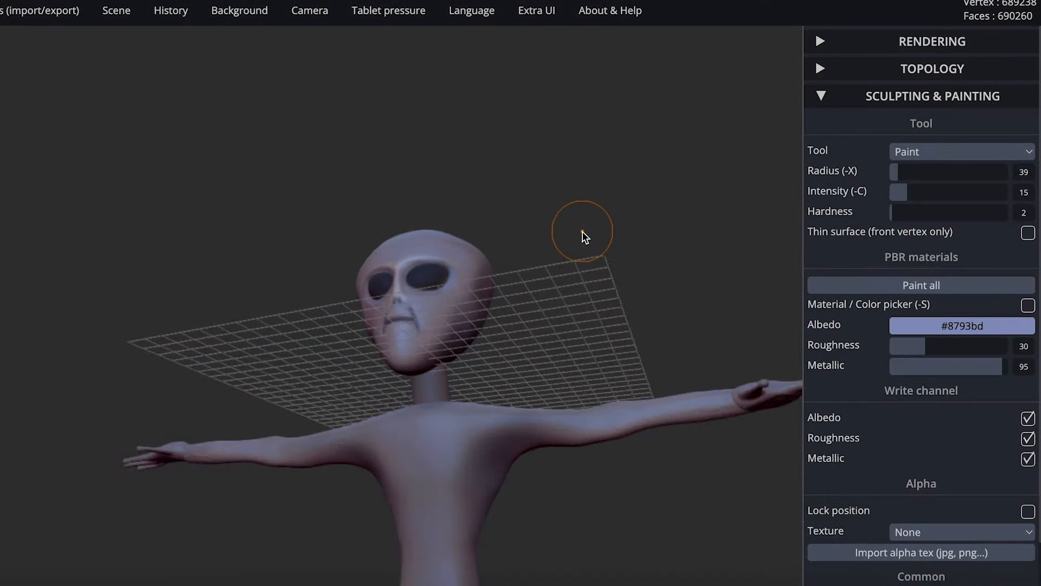
{"action": "scroll", "coordinate": [583, 236], "scroll_direction": "up", "scroll_amount": 8}
{"action": "scroll", "coordinate": [582, 236], "scroll_direction": "up", "scroll_amount": 3}
{"action": "scroll", "coordinate": [582, 235], "scroll_direction": "down", "scroll_amount": 4}
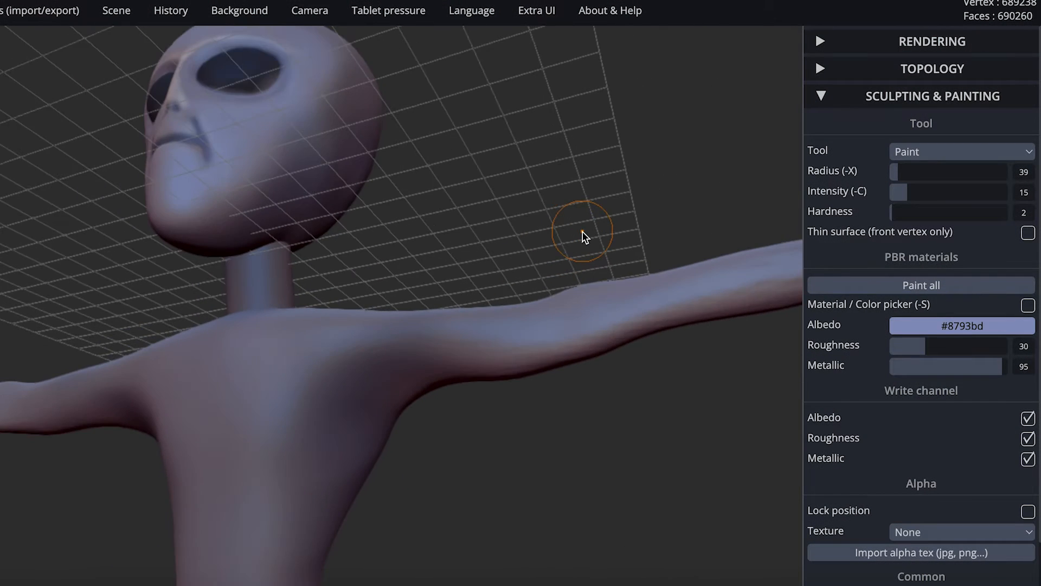
{"action": "scroll", "coordinate": [582, 236], "scroll_direction": "up", "scroll_amount": 2}
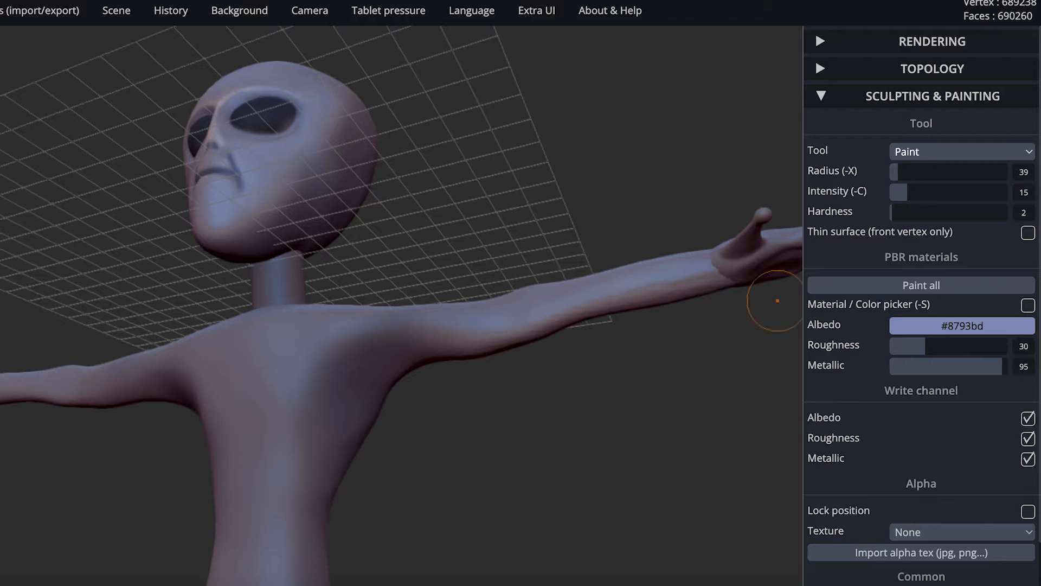
Reduce the model's polygon density by voxel remeshing it with quads at resolution 245.
{"action": "left_click", "coordinate": [821, 70]}
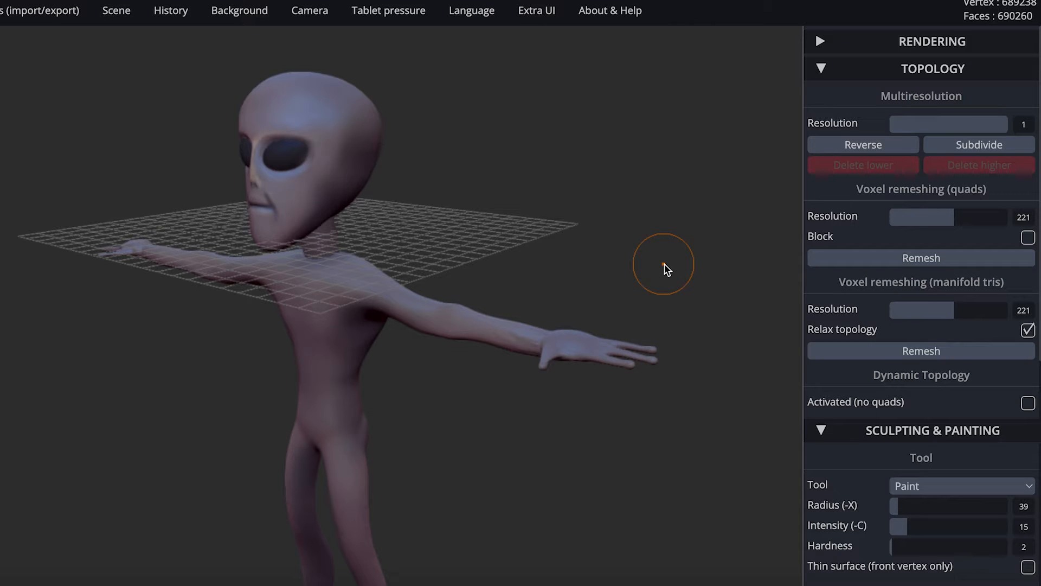
{"action": "left_click_drag", "start_coordinate": [955, 220], "coordinate": [961, 220]}
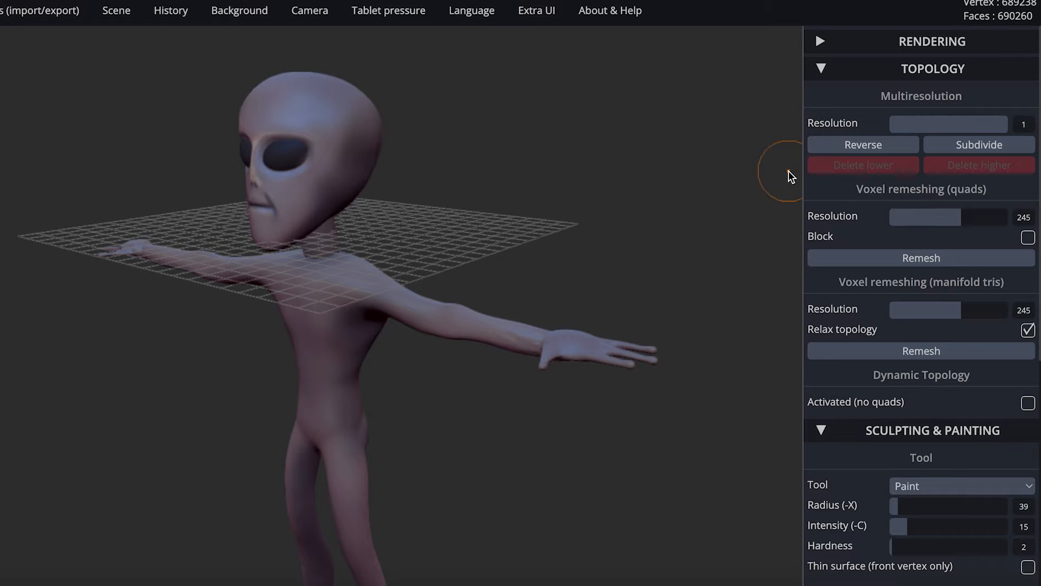
{"action": "left_click", "coordinate": [911, 259]}
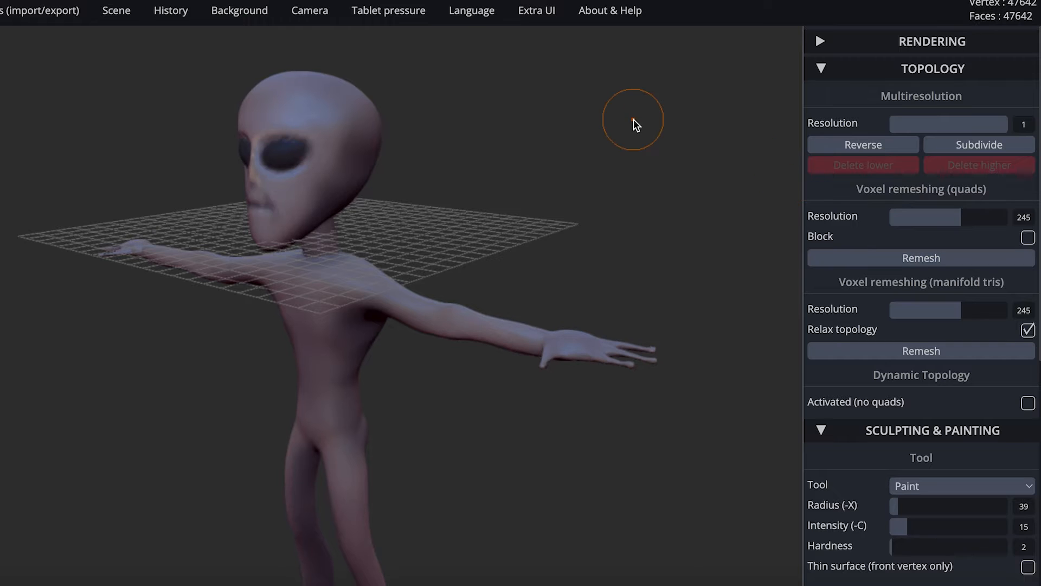
Thicken the thin fingers of the alien's hand with the Inflate tool at radius 50 and intensity 30.
{"action": "left_click_drag", "start_coordinate": [693, 293], "coordinate": [631, 360]}
{"action": "scroll", "coordinate": [568, 314], "scroll_direction": "up", "scroll_amount": 5}
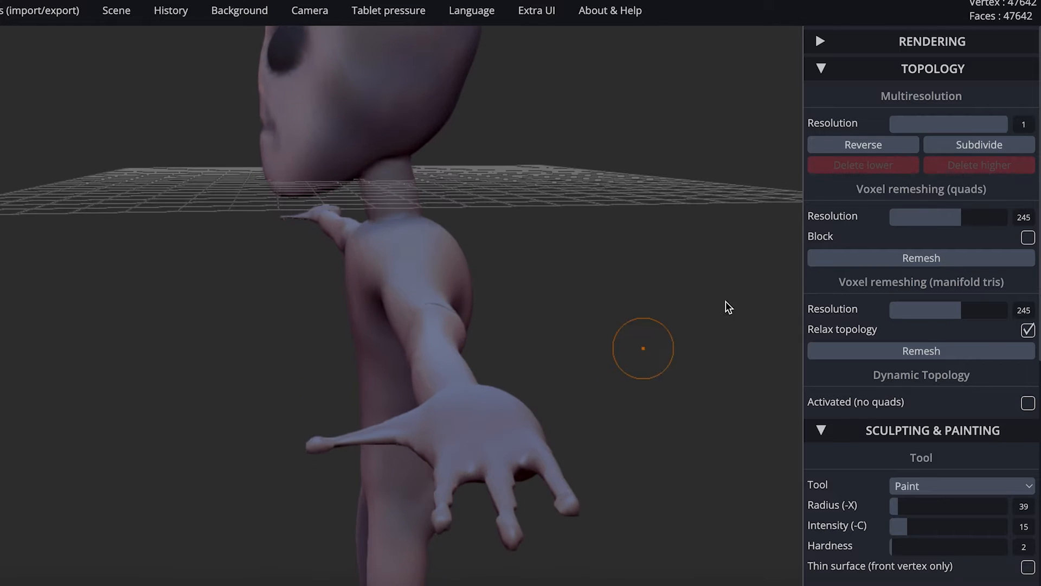
{"action": "left_click", "coordinate": [823, 68]}
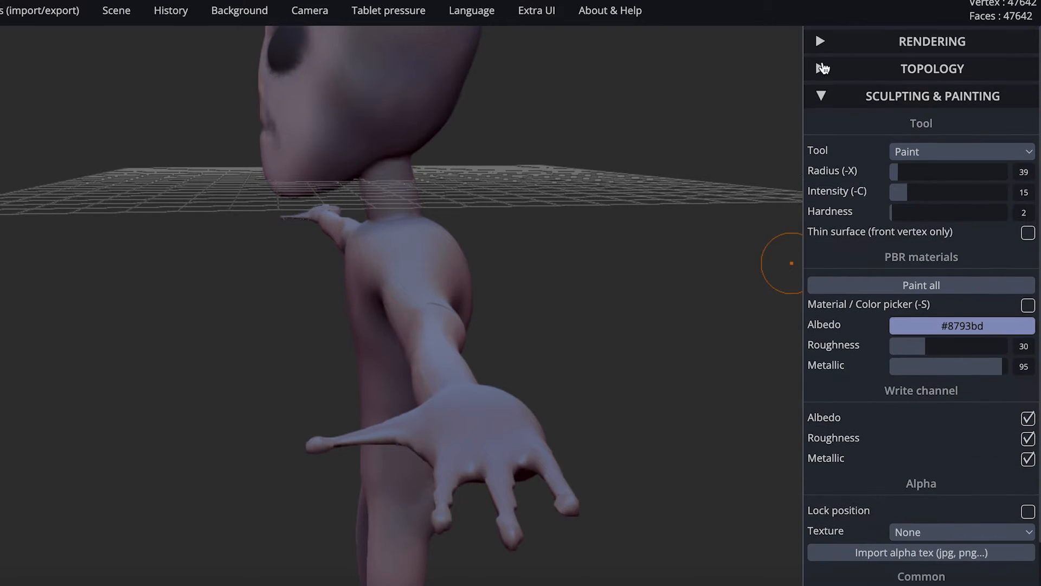
{"action": "left_click", "coordinate": [931, 152]}
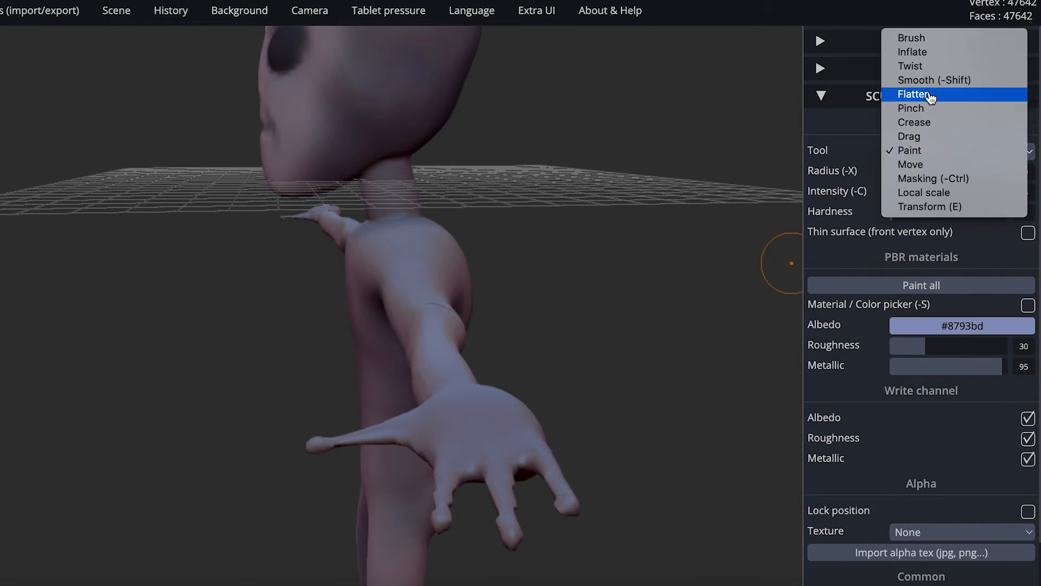
{"action": "left_click", "coordinate": [925, 54]}
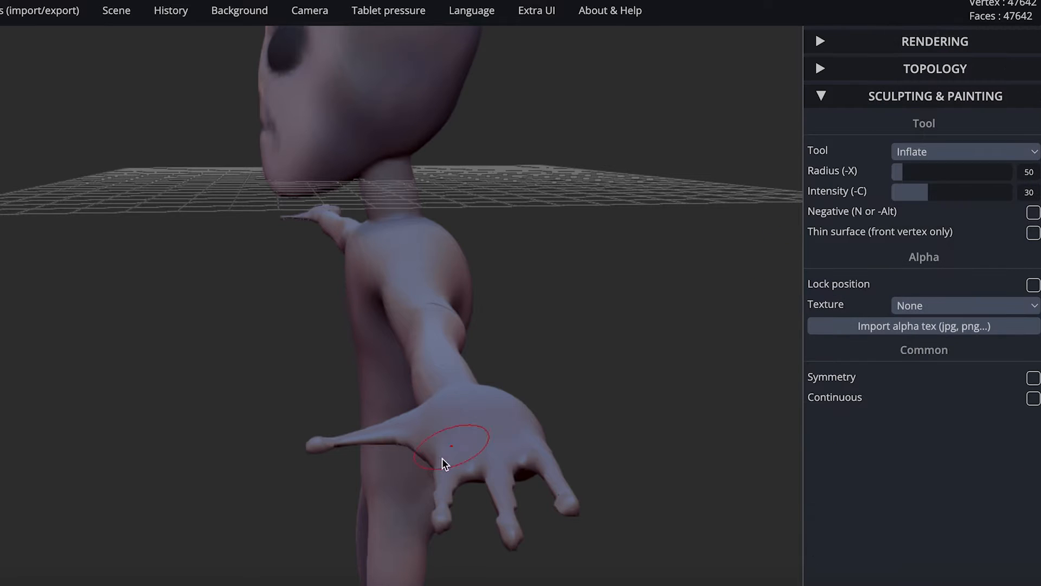
{"action": "mouse_move", "coordinate": [449, 519]}
{"action": "left_mouse_down"}
{"action": "mouse_move", "coordinate": [447, 507]}
{"action": "mouse_move", "coordinate": [441, 518]}
{"action": "left_mouse_up"}
{"action": "mouse_move", "coordinate": [512, 526]}
{"action": "left_mouse_down"}
{"action": "mouse_move", "coordinate": [502, 529]}
{"action": "mouse_move", "coordinate": [506, 511]}
{"action": "left_mouse_up"}
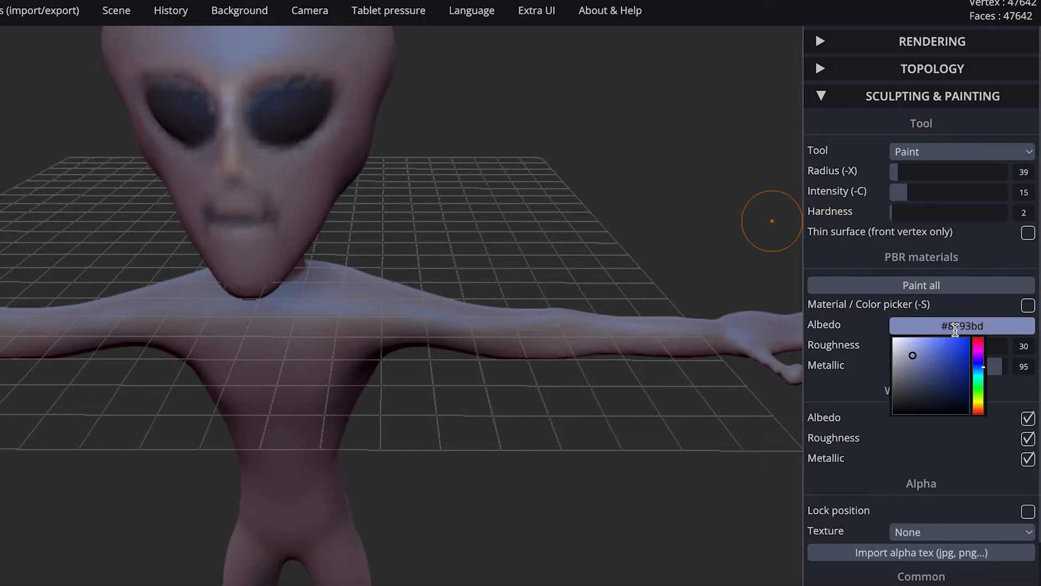
Enable OBJ color append and export the alien as an OBJ file.
{"action": "left_click_drag", "start_coordinate": [559, 242], "coordinate": [711, 355]}
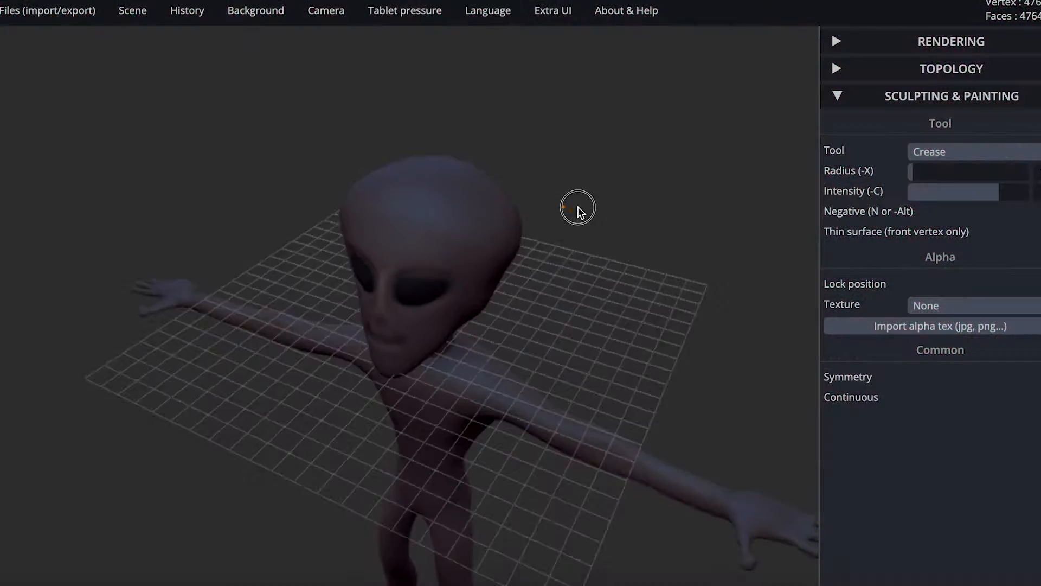
{"action": "left_click_drag", "start_coordinate": [577, 210], "coordinate": [607, 197]}
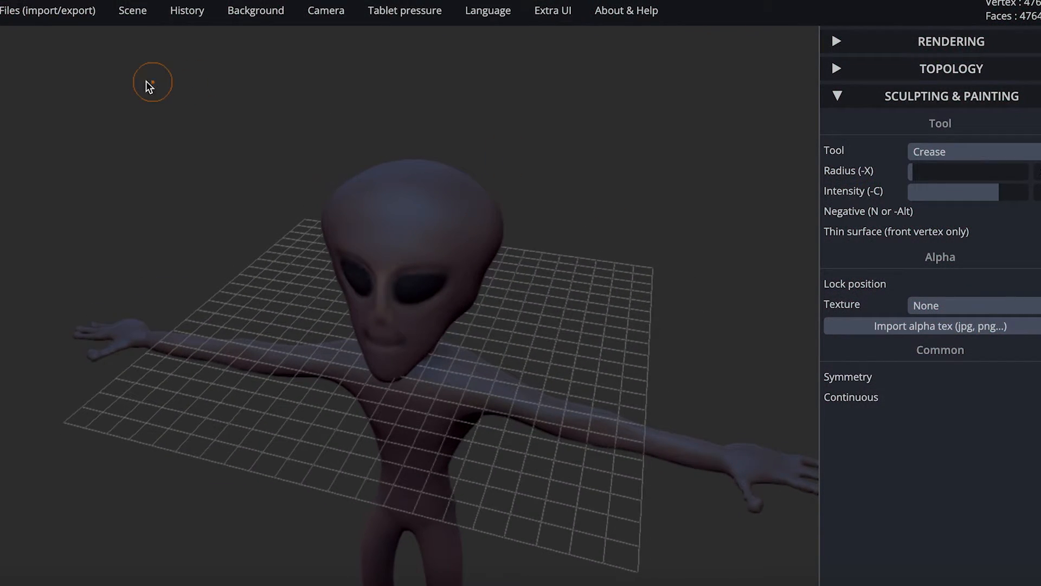
{"action": "mouse_move", "coordinate": [16, 12]}
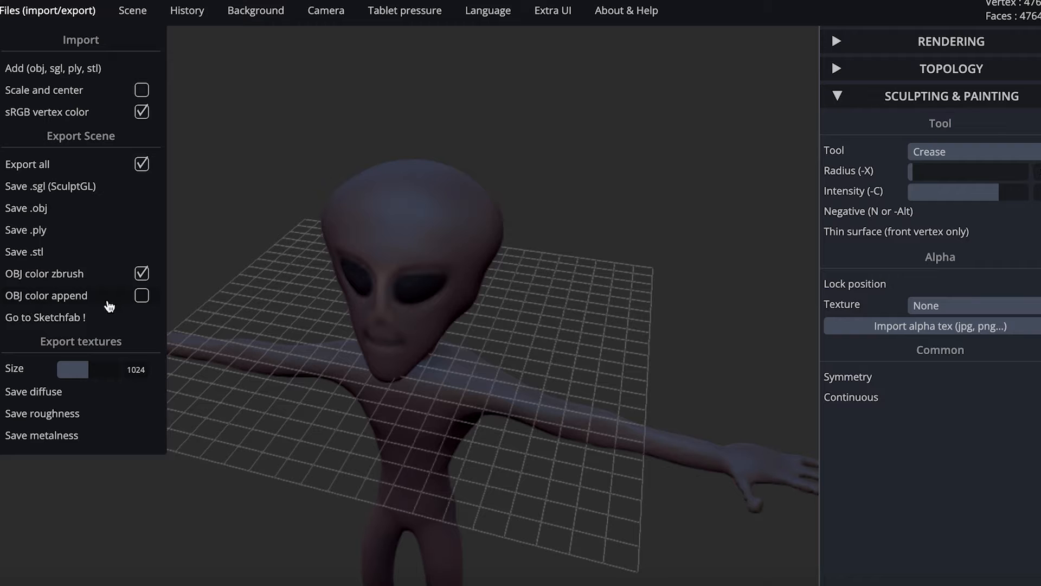
{"action": "left_click", "coordinate": [141, 297]}
{"action": "left_click", "coordinate": [27, 215]}
{"action": "left_click", "coordinate": [228, 157]}
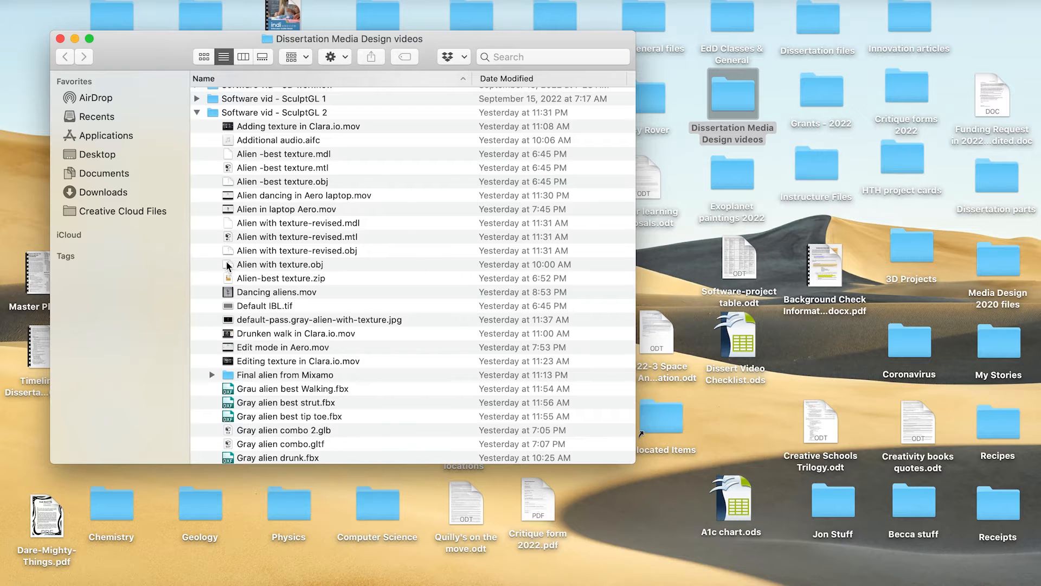
Open Alien with texture.obj in Photoshop as a 2048 x 2048 px, 300 ppi 3D scene in millimeters and dismiss the UV warning.
{"action": "mouse_move", "coordinate": [228, 265]}
{"action": "left_mouse_down"}
{"action": "mouse_move", "coordinate": [276, 276]}
{"action": "mouse_move", "coordinate": [530, 483]}
{"action": "mouse_move", "coordinate": [540, 584]}
{"action": "left_mouse_up"}
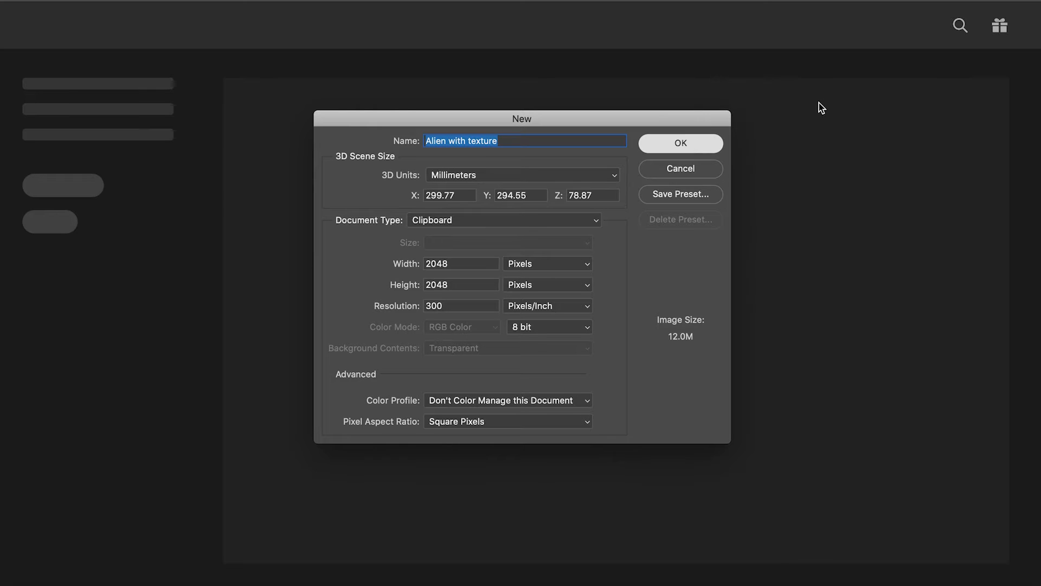
{"action": "key", "text": "Return"}
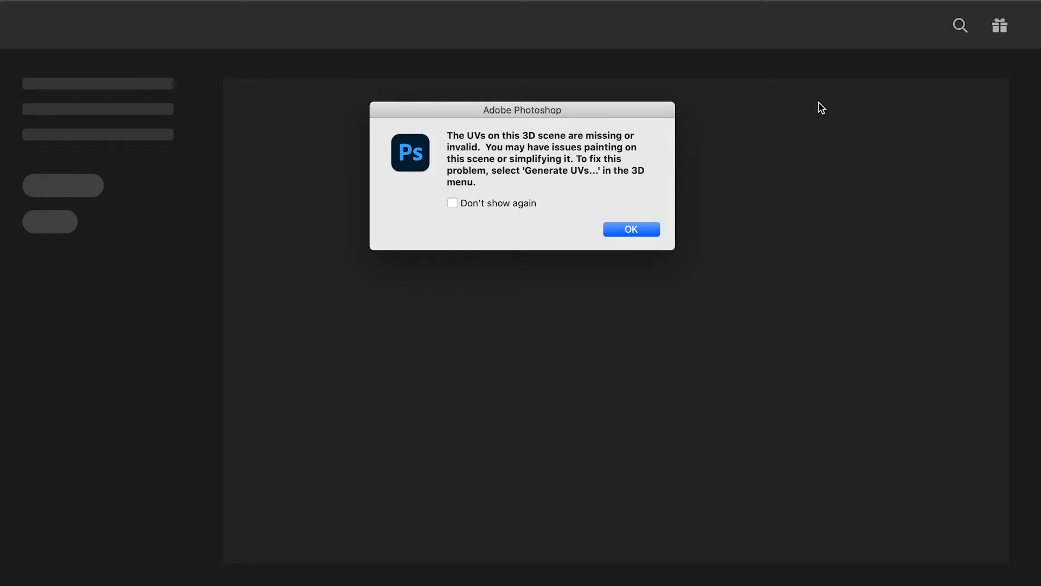
{"action": "left_click", "coordinate": [641, 230]}
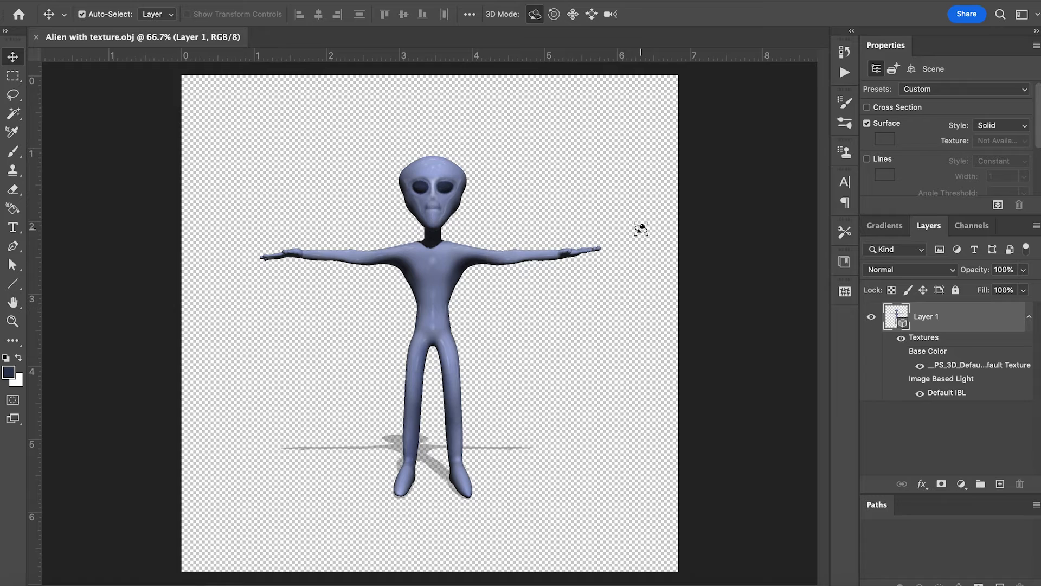
Generate UVs for the alien's 3D layer, accepting that the material textures are flattened.
{"action": "left_click_drag", "start_coordinate": [620, 172], "coordinate": [551, 177]}
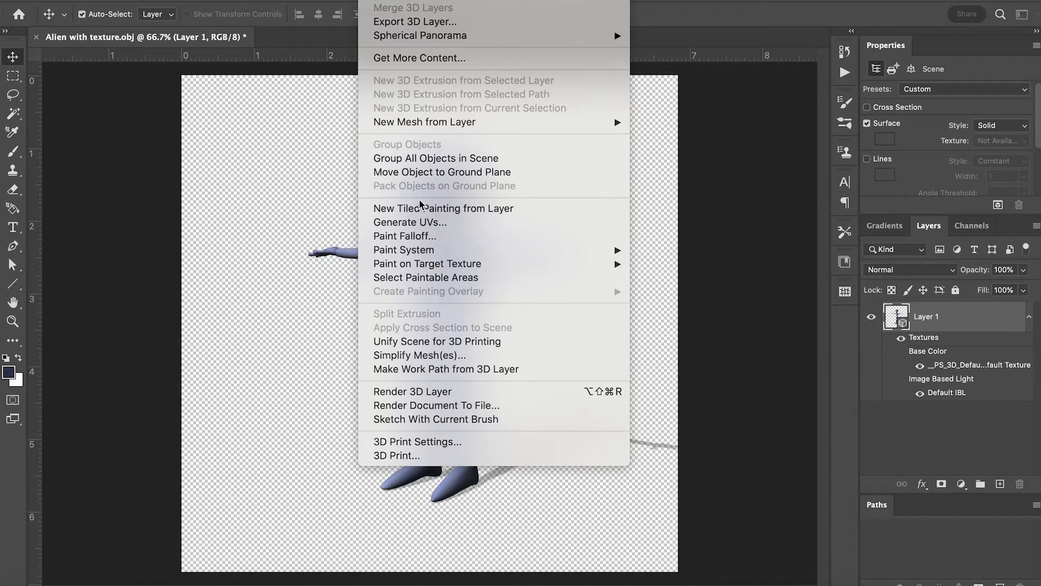
{"action": "left_click", "coordinate": [422, 223]}
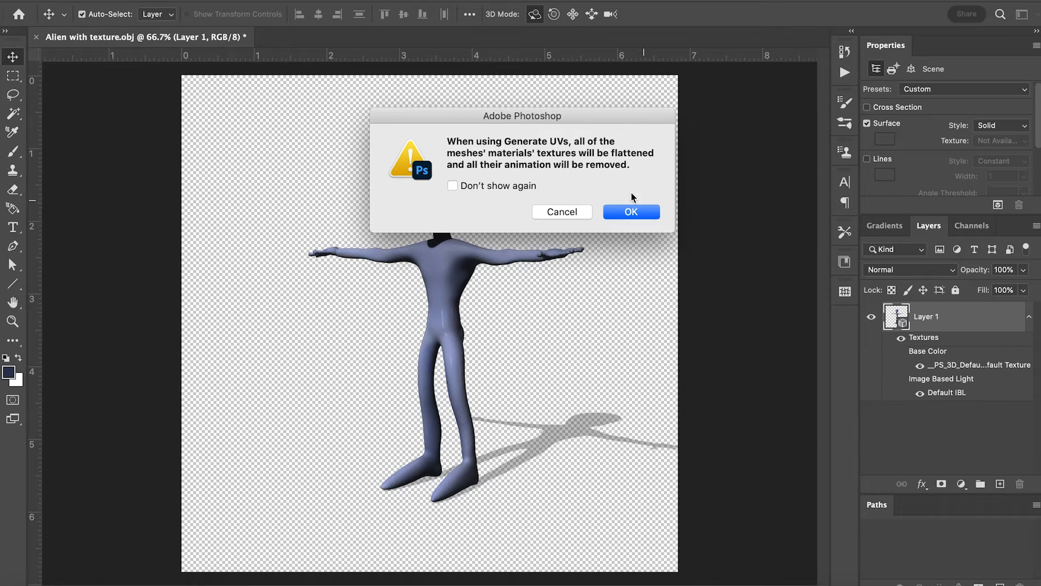
{"action": "left_click", "coordinate": [632, 212]}
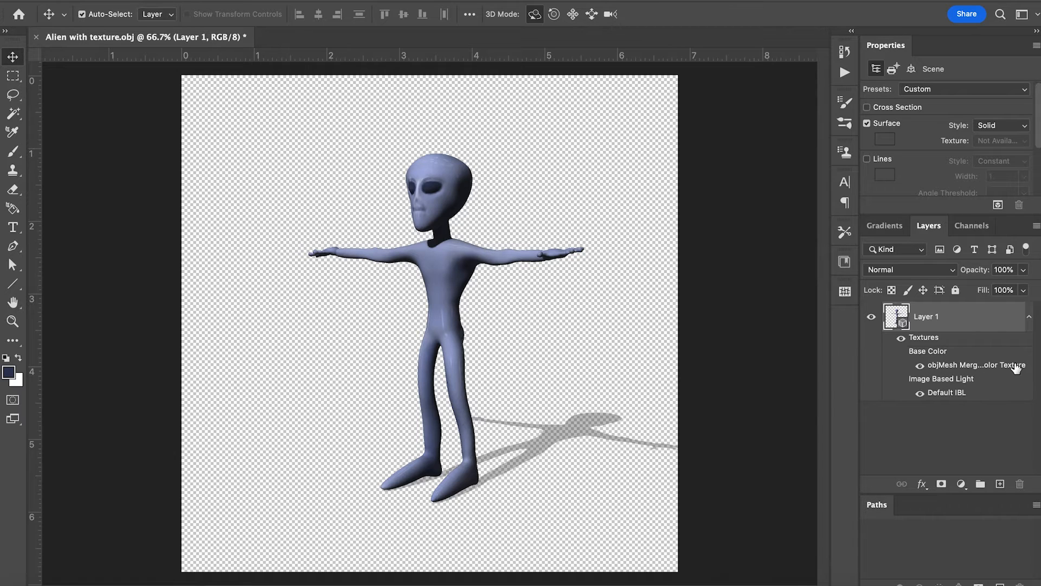
Open the merged base color texture of the 3D layer and flatten its layers into one image.
{"action": "mouse_move", "coordinate": [1017, 368]}
{"action": "double_click", "coordinate": [971, 367]}
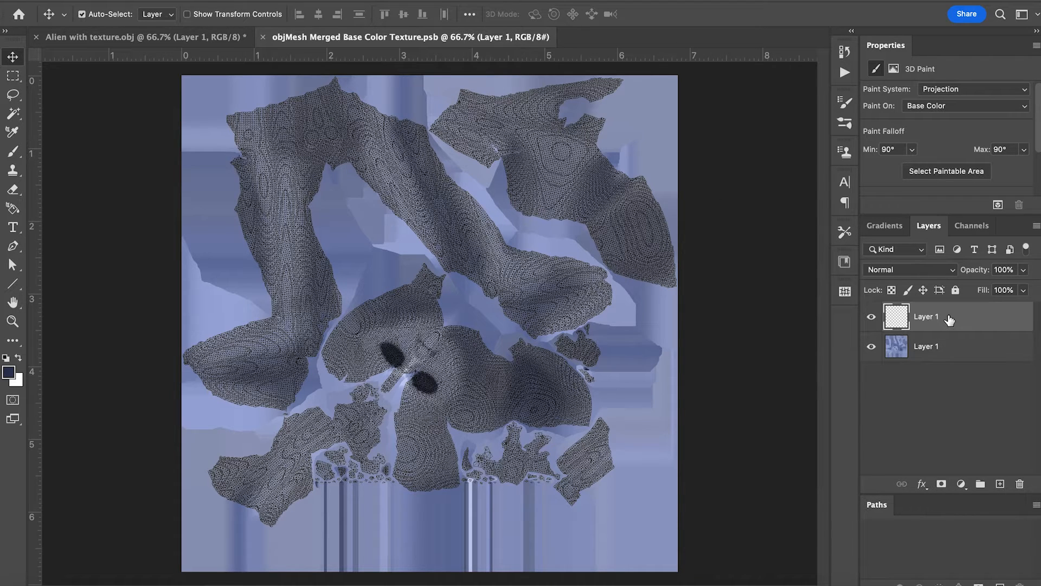
{"action": "left_click", "coordinate": [1036, 227]}
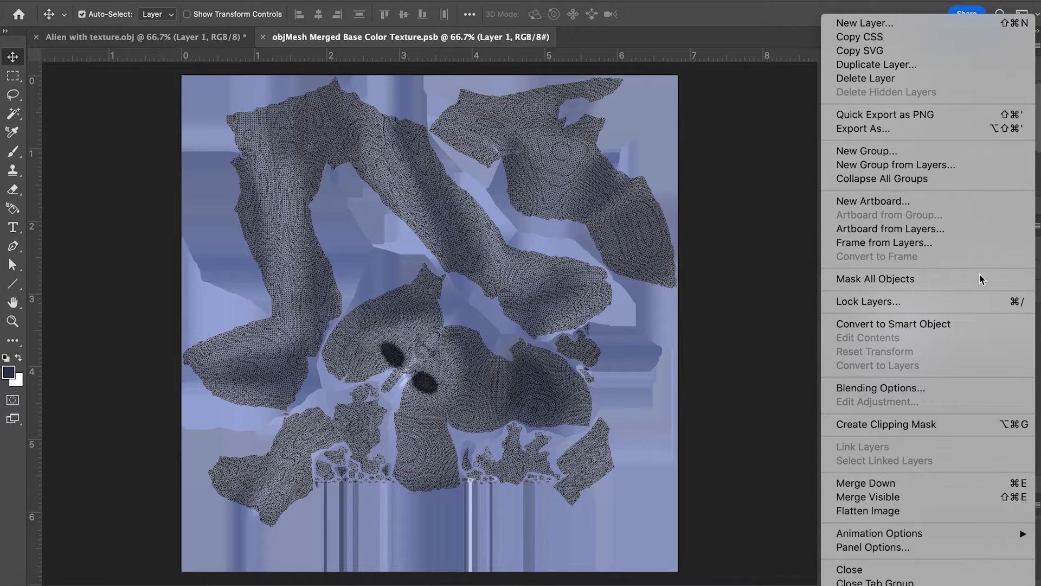
{"action": "left_click", "coordinate": [863, 512]}
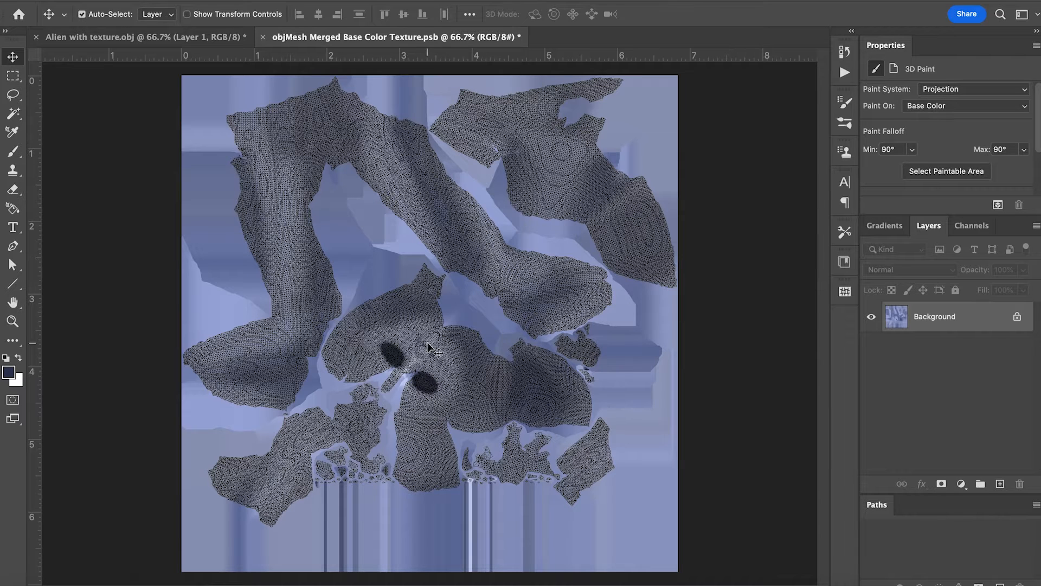
Retouch the eyes, nostrils and mouth on the texture with a dark 7 px brush at 6% hardness, and smooth the seam between the eyes.
{"action": "left_click", "coordinate": [12, 322]}
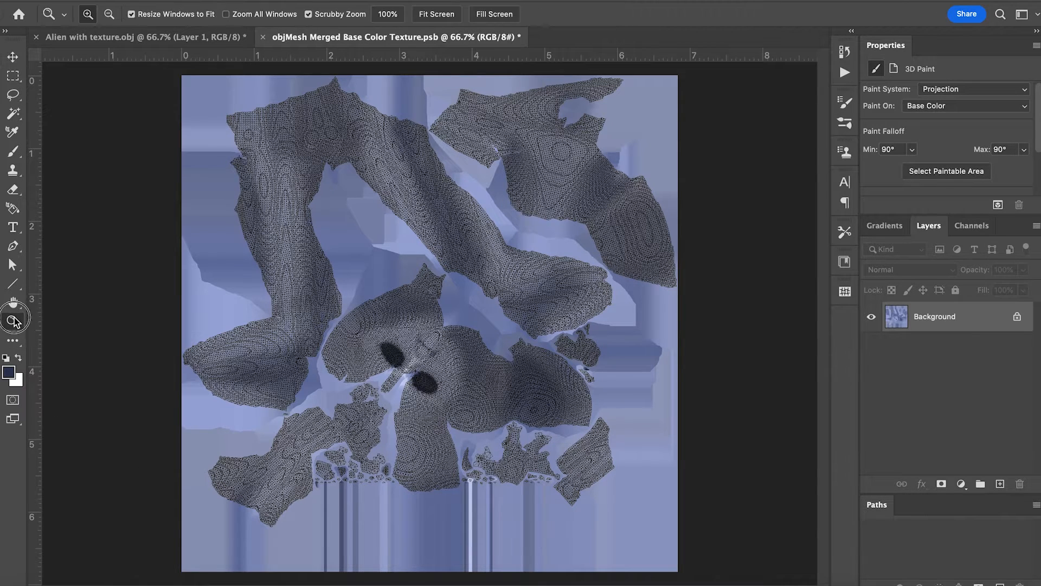
{"action": "left_click", "coordinate": [413, 375]}
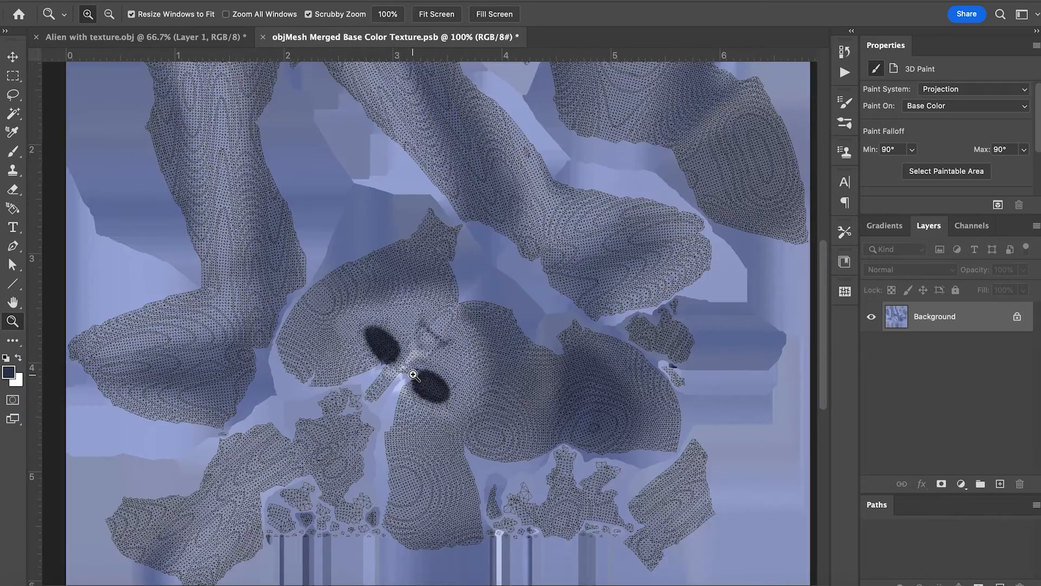
{"action": "left_click", "coordinate": [414, 375]}
{"action": "left_click", "coordinate": [413, 375]}
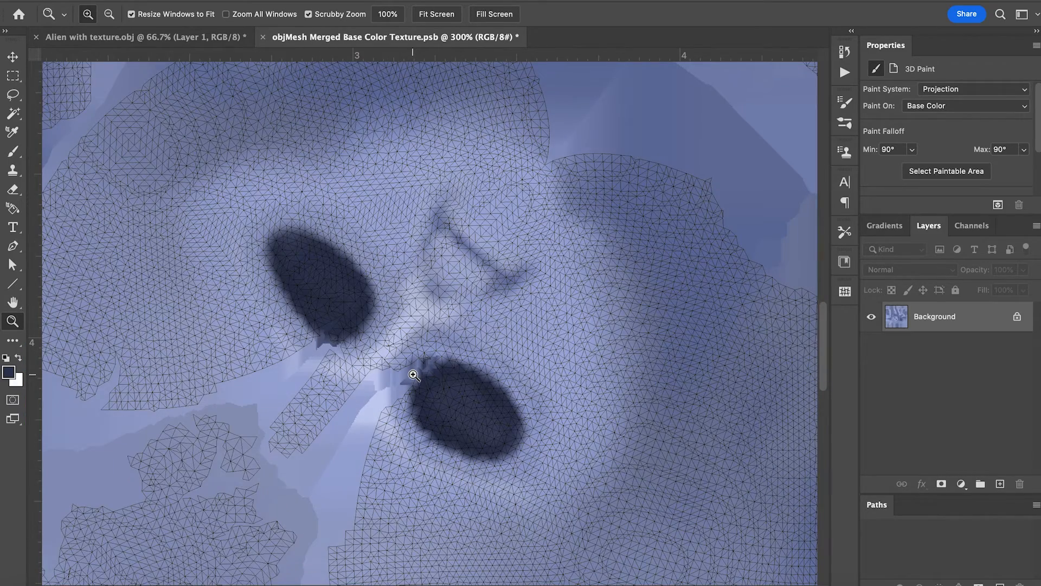
{"action": "left_click", "coordinate": [414, 375]}
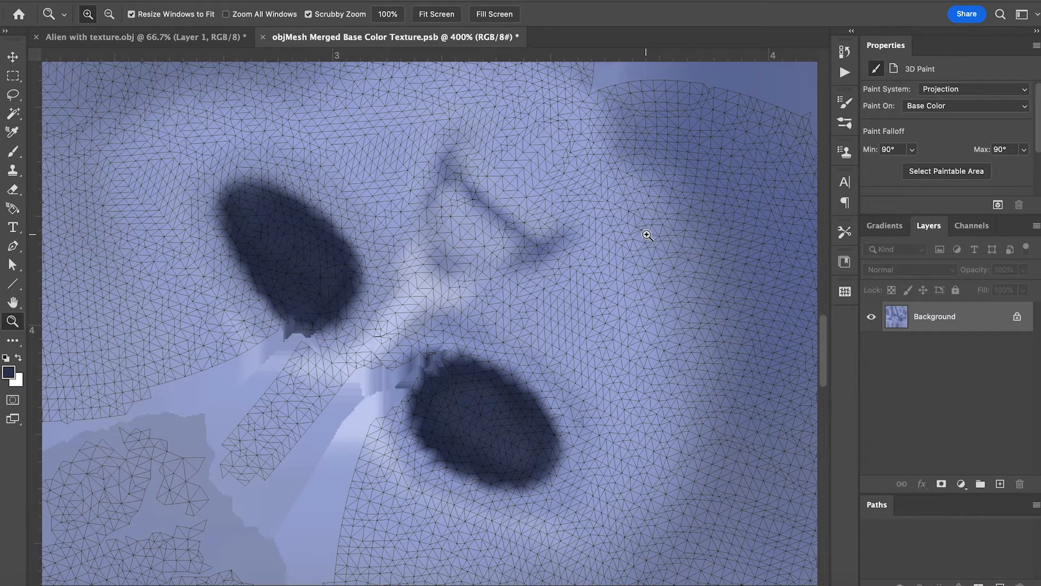
{"action": "left_click", "coordinate": [14, 152]}
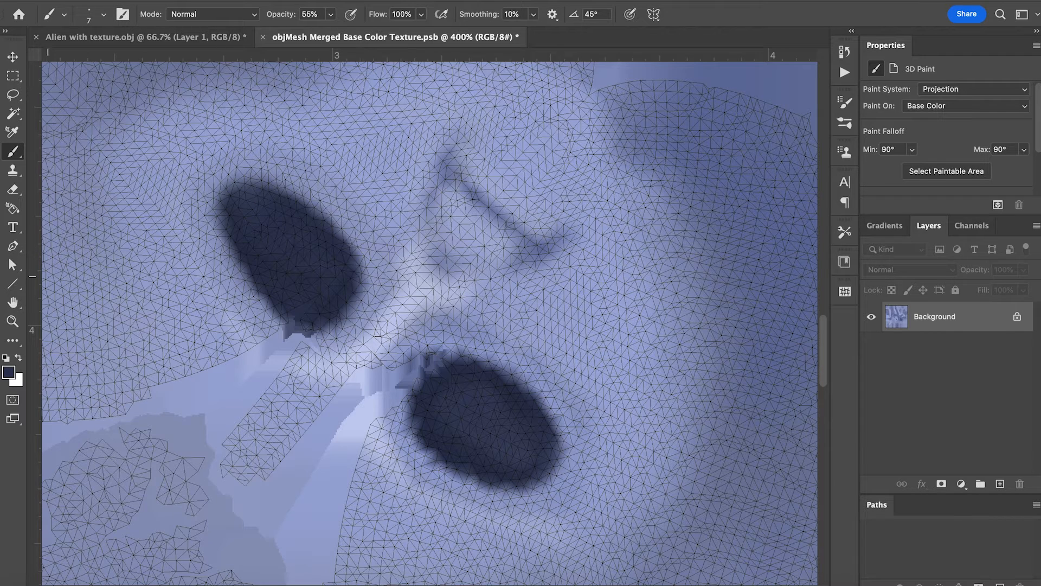
{"action": "left_click", "coordinate": [18, 345]}
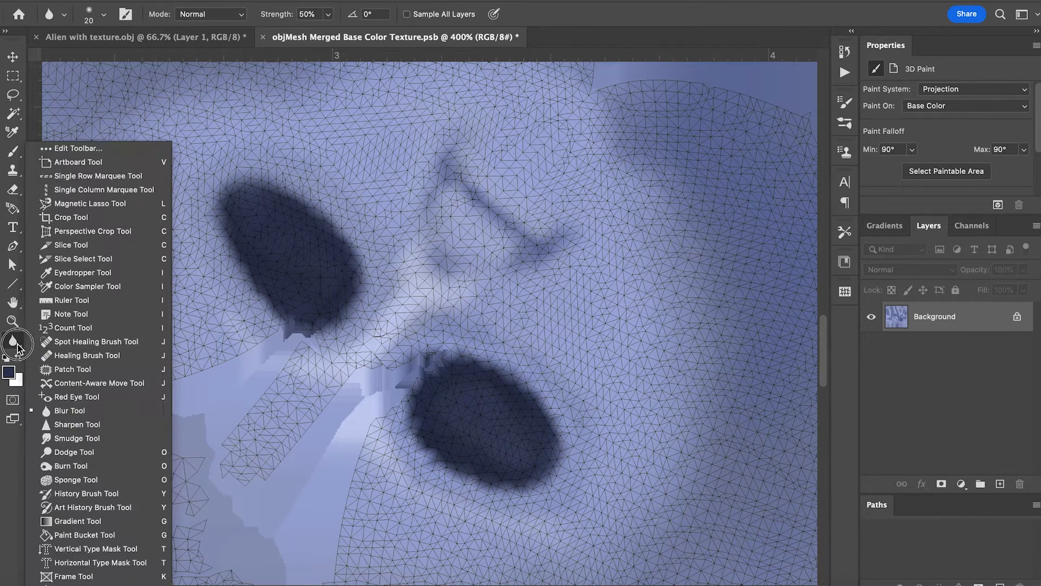
{"action": "left_click", "coordinate": [59, 273]}
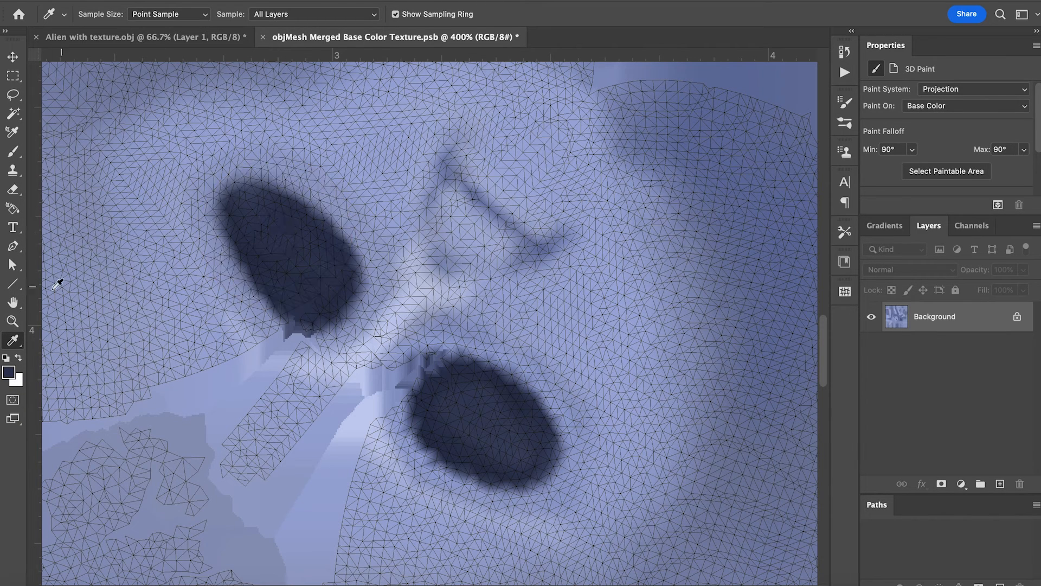
{"action": "left_click", "coordinate": [17, 152]}
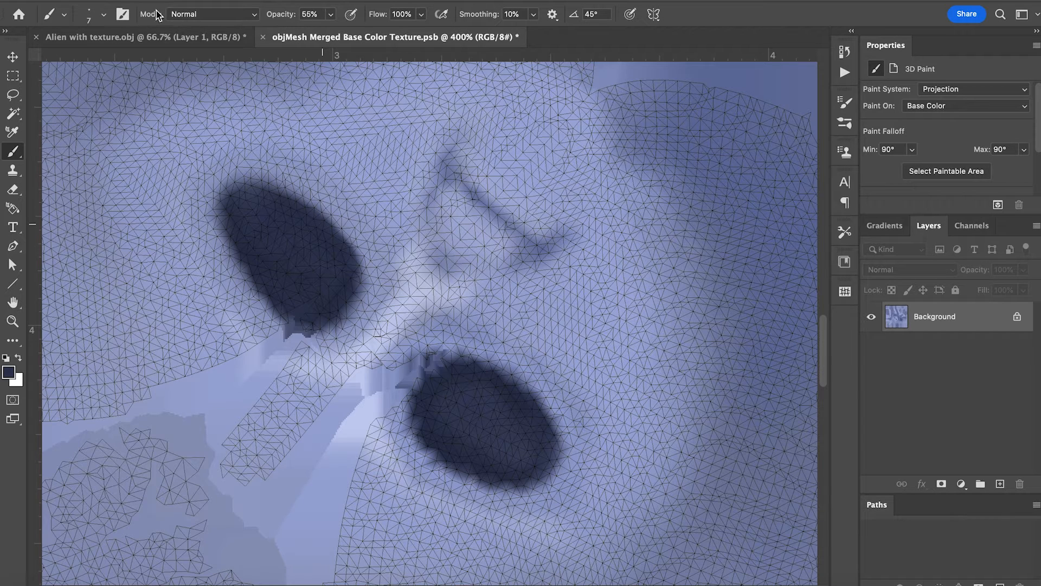
{"action": "left_click", "coordinate": [103, 15]}
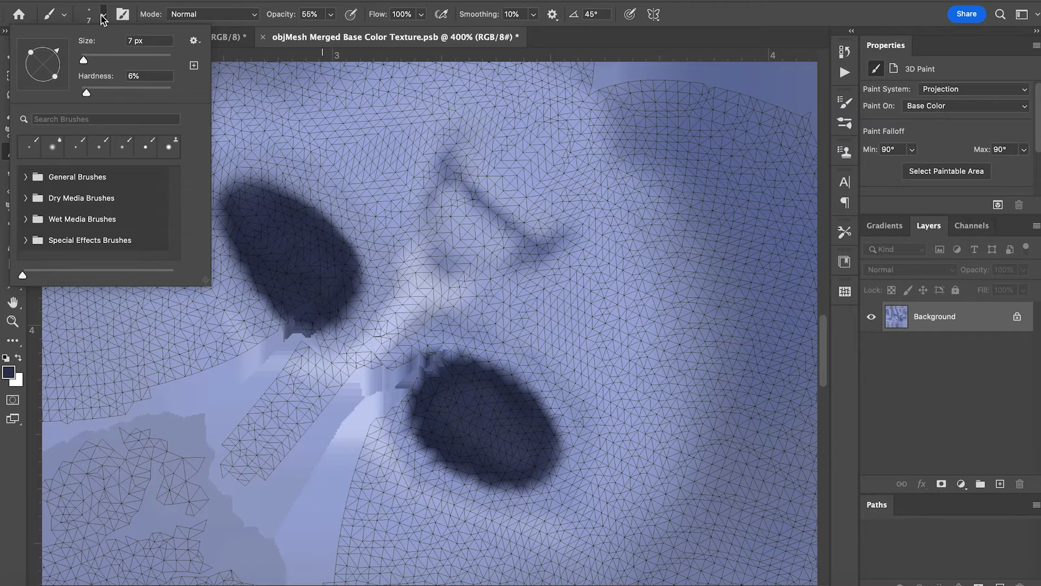
{"action": "mouse_move", "coordinate": [353, 268]}
{"action": "left_mouse_down"}
{"action": "mouse_move", "coordinate": [298, 317]}
{"action": "mouse_move", "coordinate": [273, 300]}
{"action": "mouse_move", "coordinate": [227, 224]}
{"action": "mouse_move", "coordinate": [232, 193]}
{"action": "mouse_move", "coordinate": [249, 186]}
{"action": "left_mouse_up"}
{"action": "key", "text": "v"}
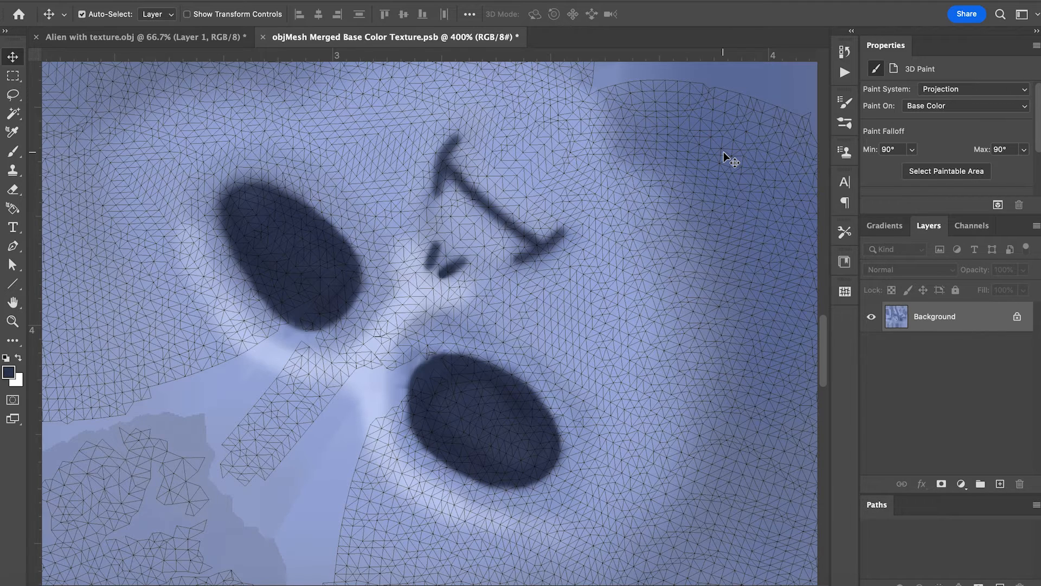
Inspect the whole retouched texture and check how the face looks on the 3D alien from another angle.
{"action": "key", "text": "ctrl+minus"}
{"action": "key", "text": "ctrl+minus"}
{"action": "key", "text": "ctrl+minus"}
{"action": "key", "text": "ctrl+minus"}
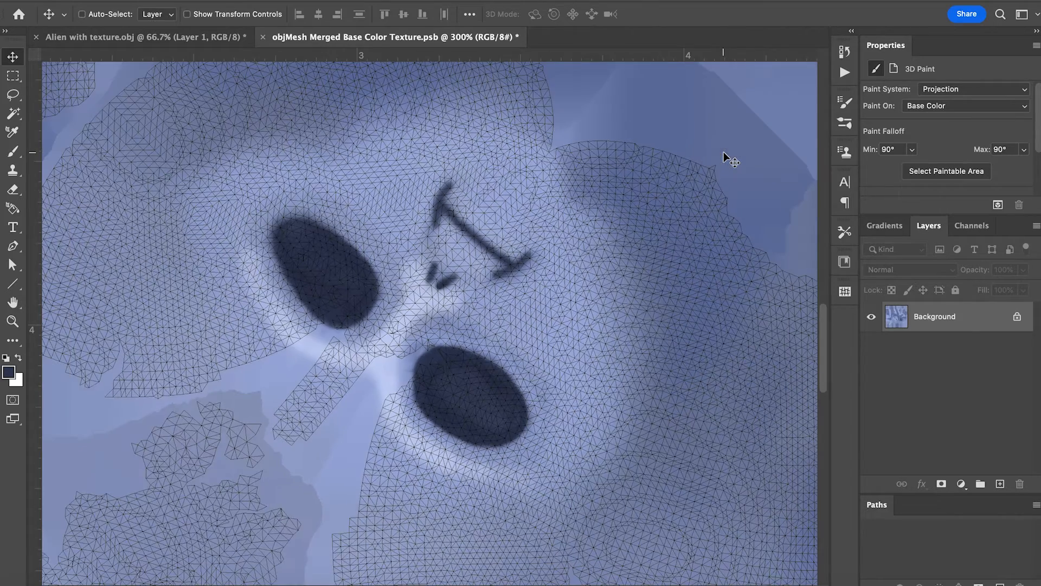
{"action": "key", "text": "ctrl+minus"}
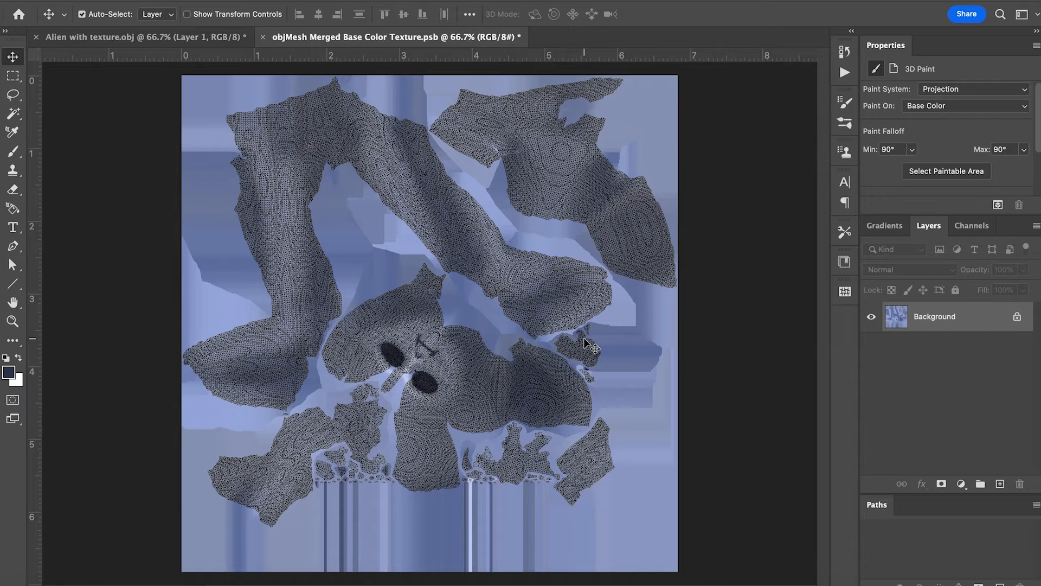
{"action": "key", "text": "ctrl+Tab"}
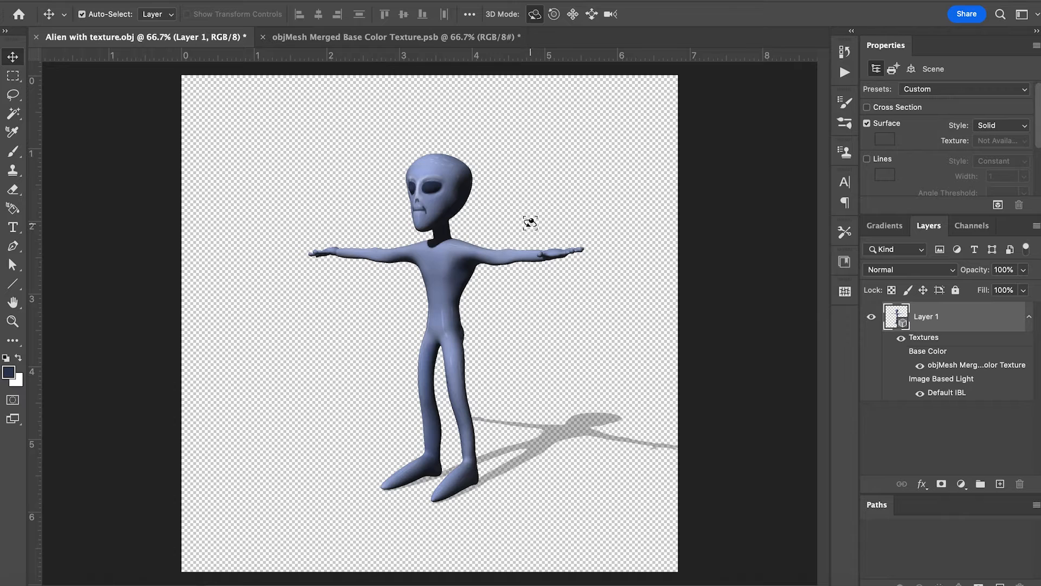
{"action": "left_click_drag", "start_coordinate": [507, 213], "coordinate": [609, 241]}
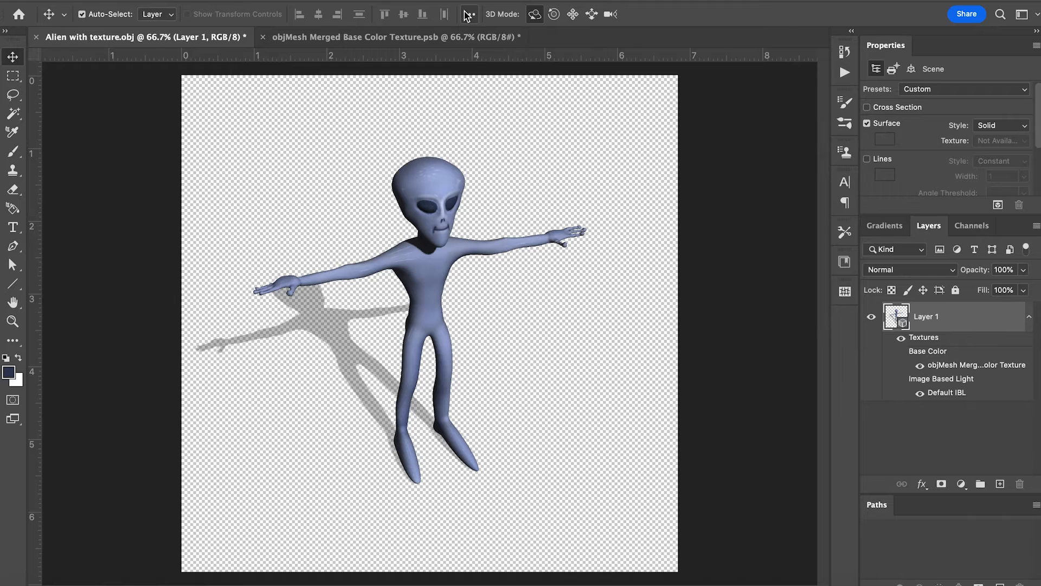
Select and copy the entire texture, and create a 2048 x 2048 px document at 300 ppi with a black background.
{"action": "left_click", "coordinate": [405, 42]}
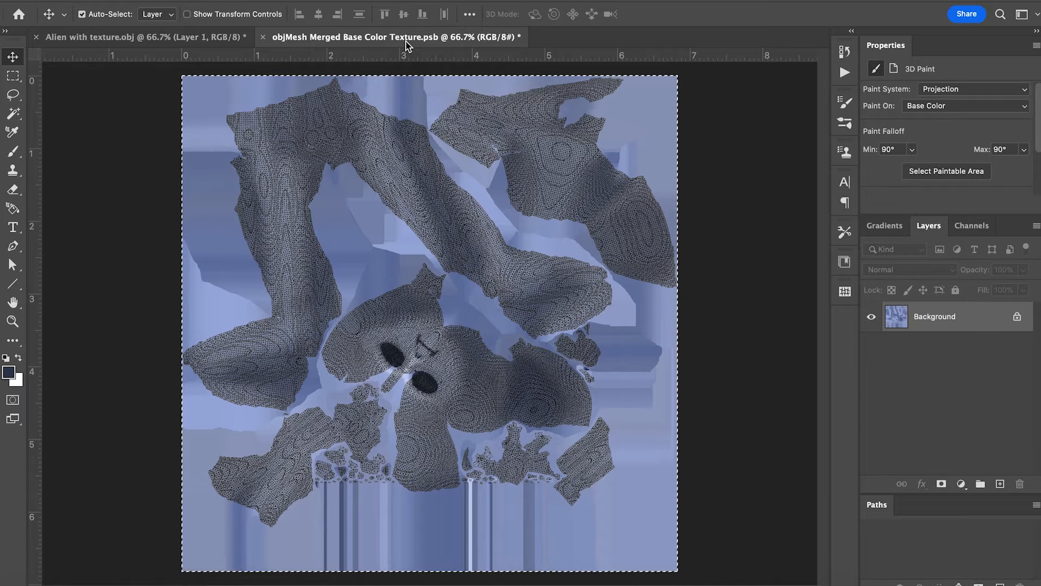
{"action": "key", "text": "super+s"}
{"action": "key", "text": "super+n"}
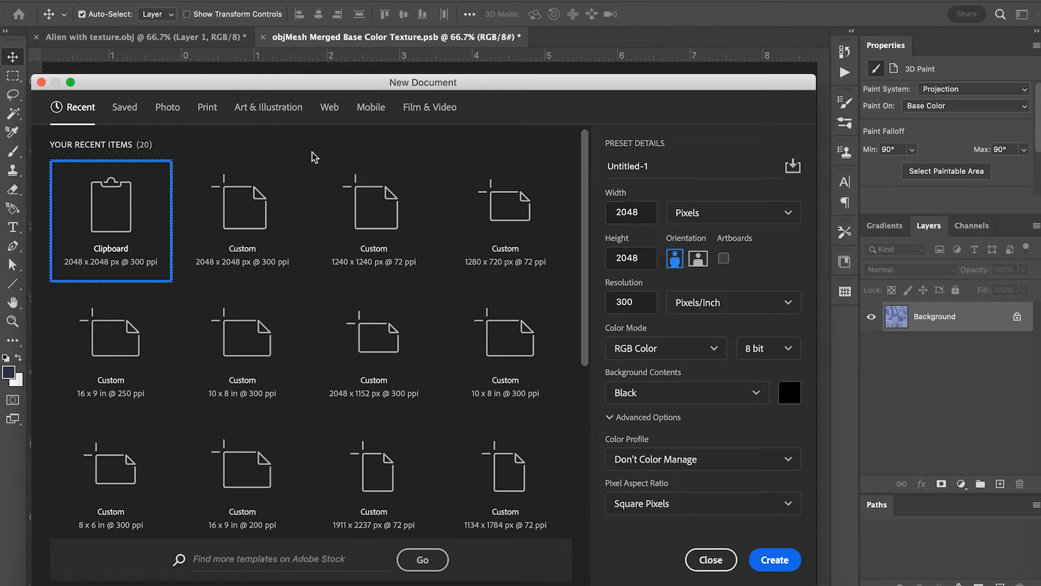
{"action": "key", "text": "Return"}
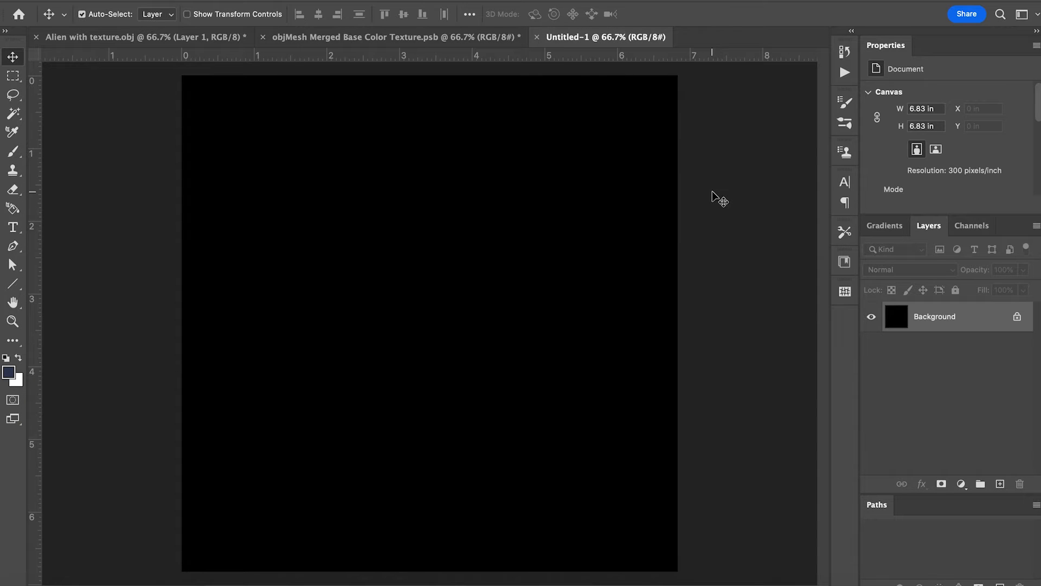
Paste the copied alien texture into the new black document and flatten the image.
{"action": "key", "text": "ctrl+v"}
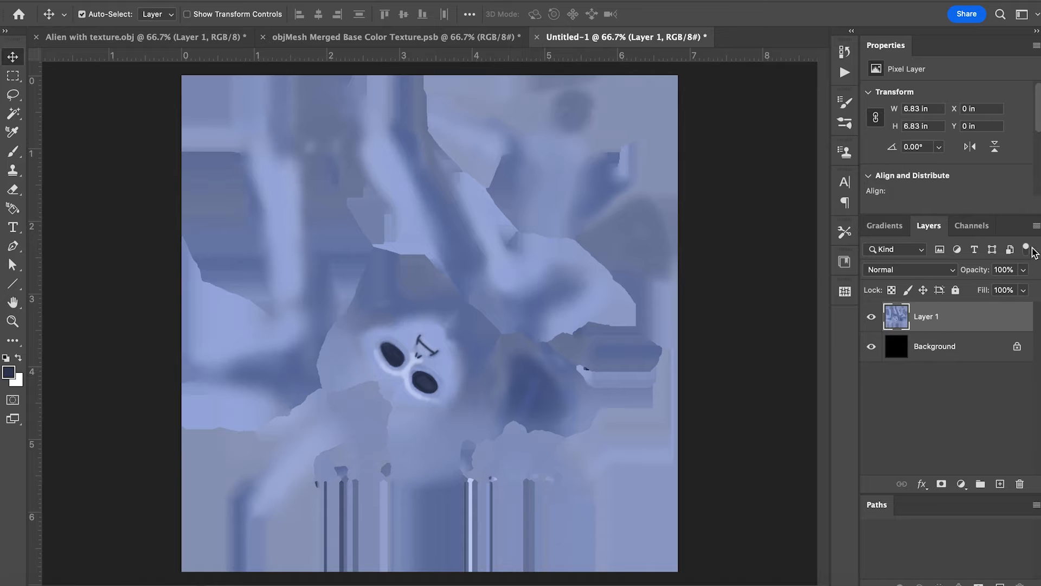
{"action": "left_click", "coordinate": [1036, 226]}
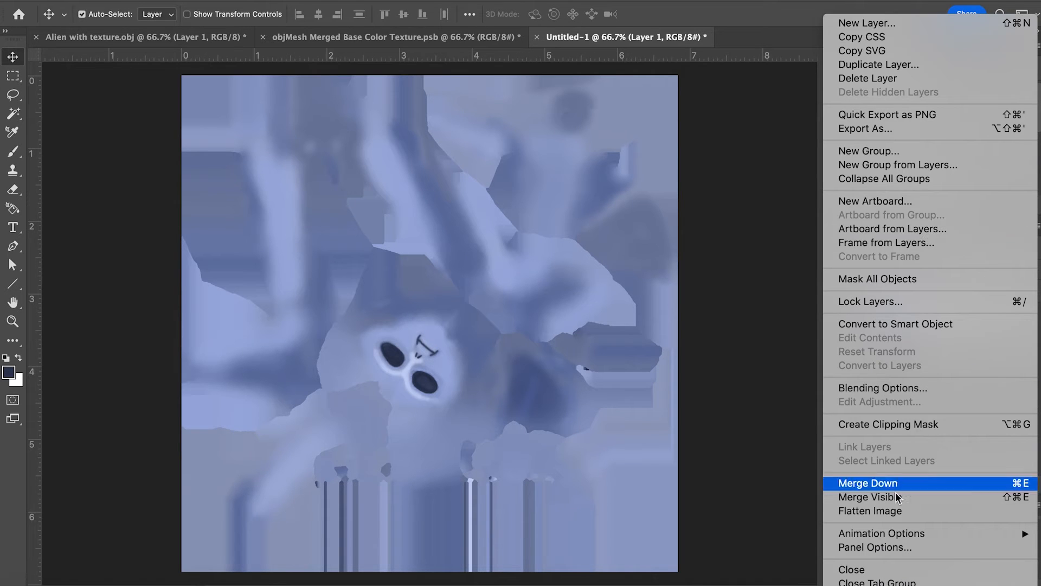
{"action": "left_click", "coordinate": [888, 510]}
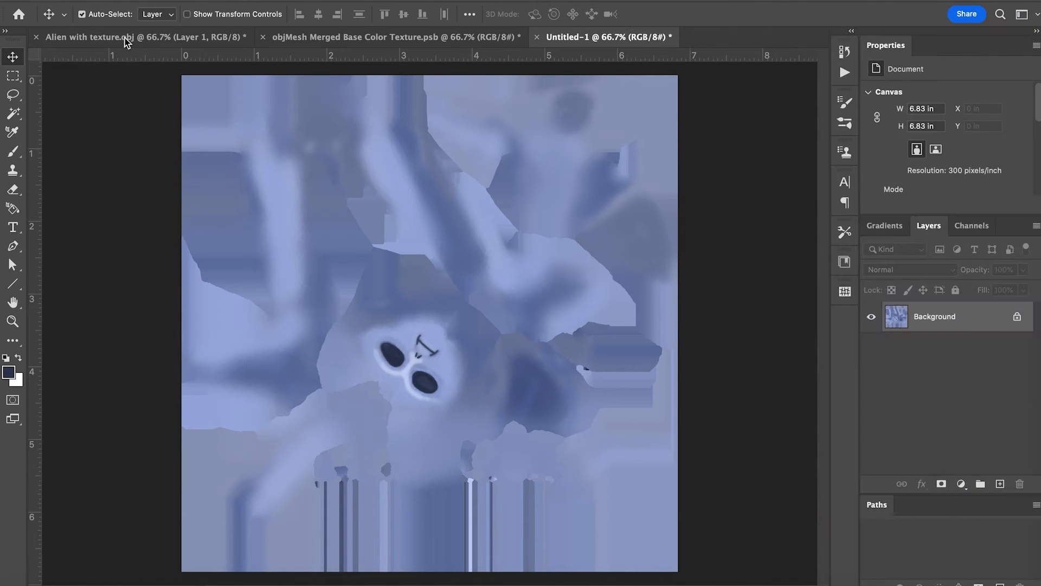
Save the flattened texture to the Desktop as "Gray alien final texture.png" using the large file size option.
{"action": "left_click", "coordinate": [114, 0]}
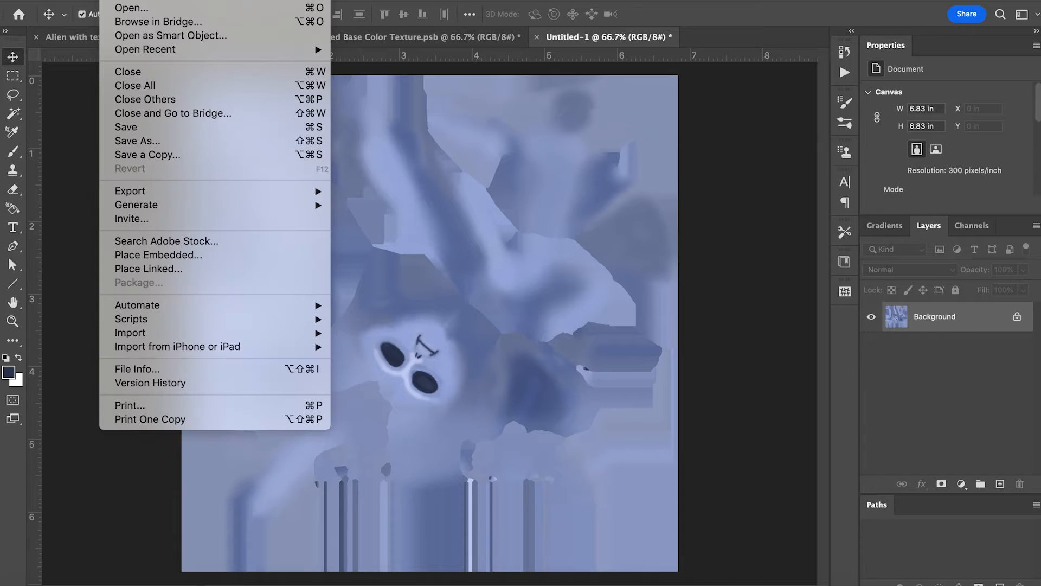
{"action": "left_click", "coordinate": [149, 144]}
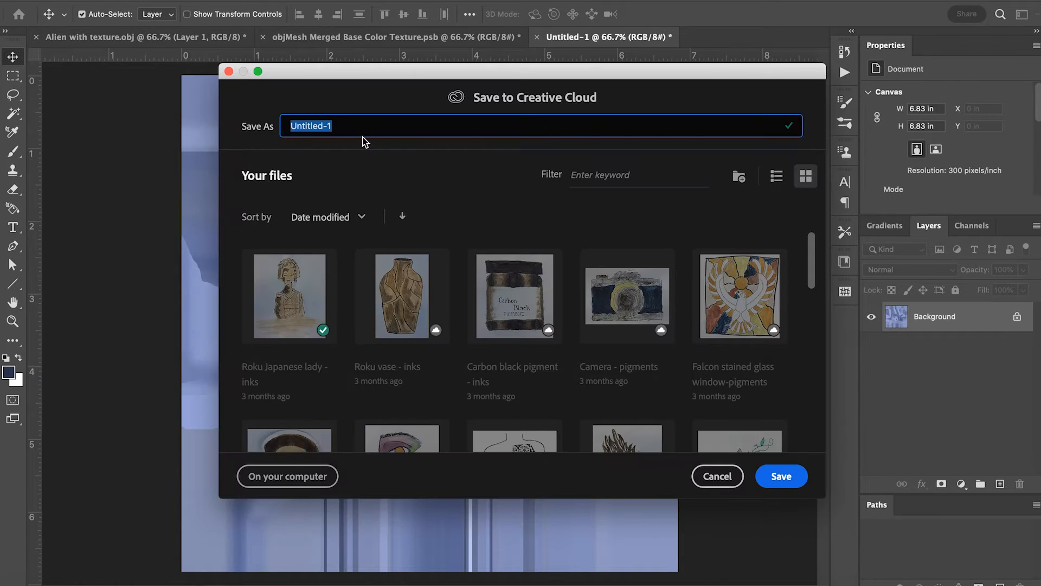
{"action": "left_click", "coordinate": [298, 476]}
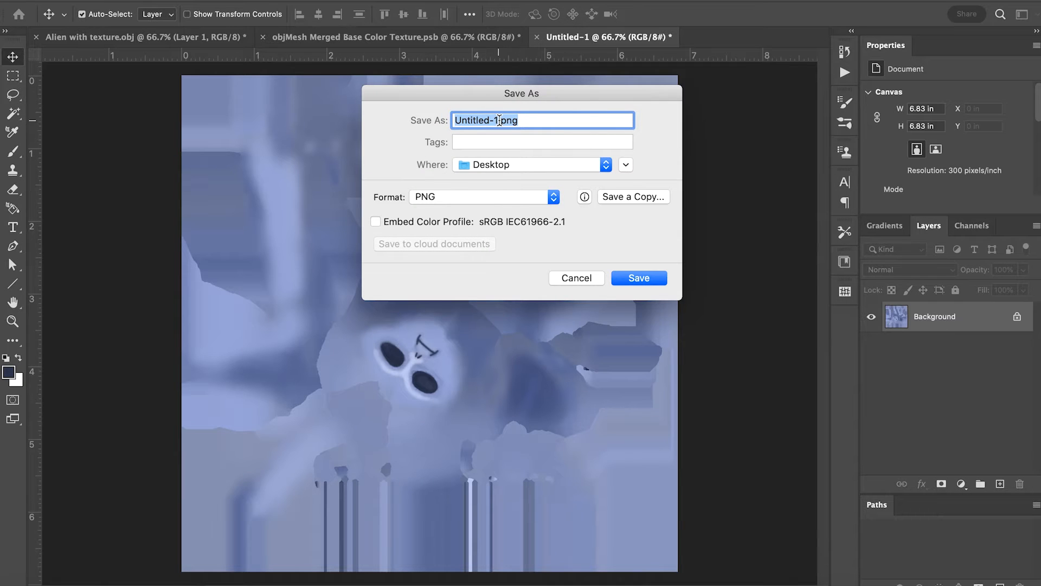
{"action": "left_click_drag", "start_coordinate": [500, 120], "coordinate": [455, 120]}
{"action": "type", "text": "Gray alien"}
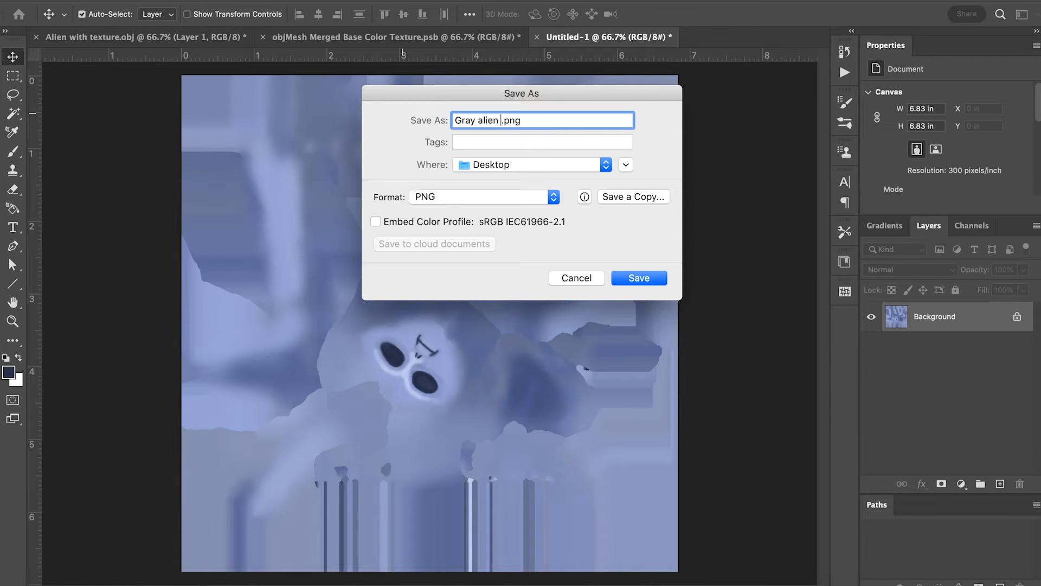
{"action": "type", "text": " final texture"}
{"action": "left_click", "coordinate": [631, 281]}
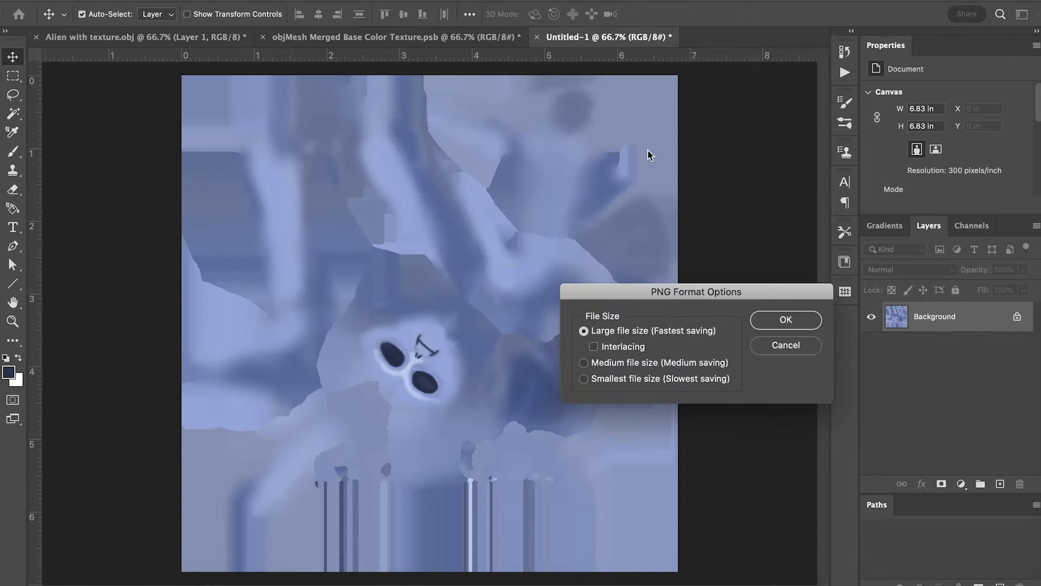
{"action": "left_click", "coordinate": [791, 322]}
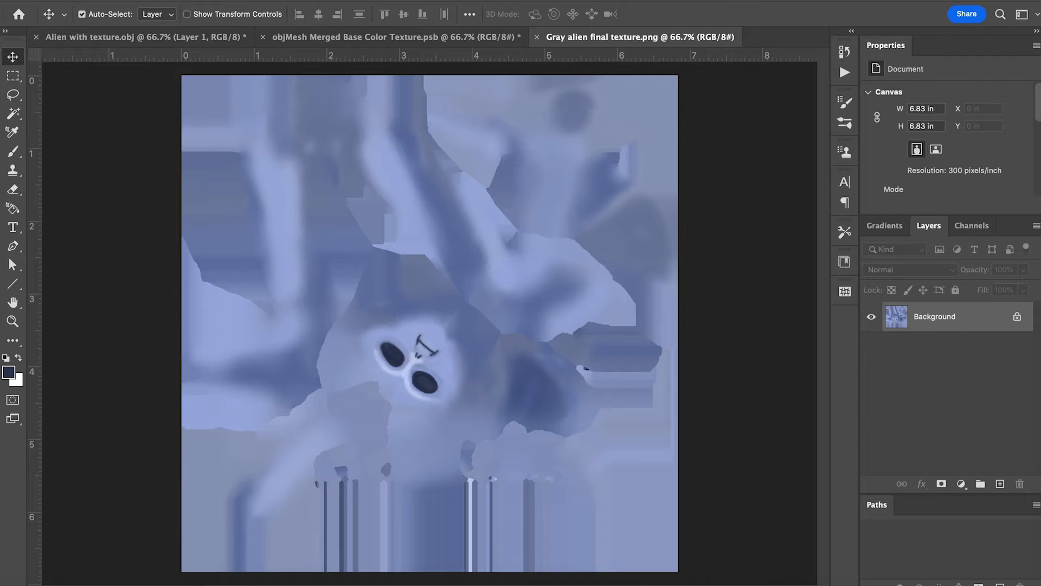
Export the alien 3D layer to the Desktop as a Wavefront OBJ named "Alien with texture-final.obj", with textures in original formats.
{"action": "left_click", "coordinate": [100, 37]}
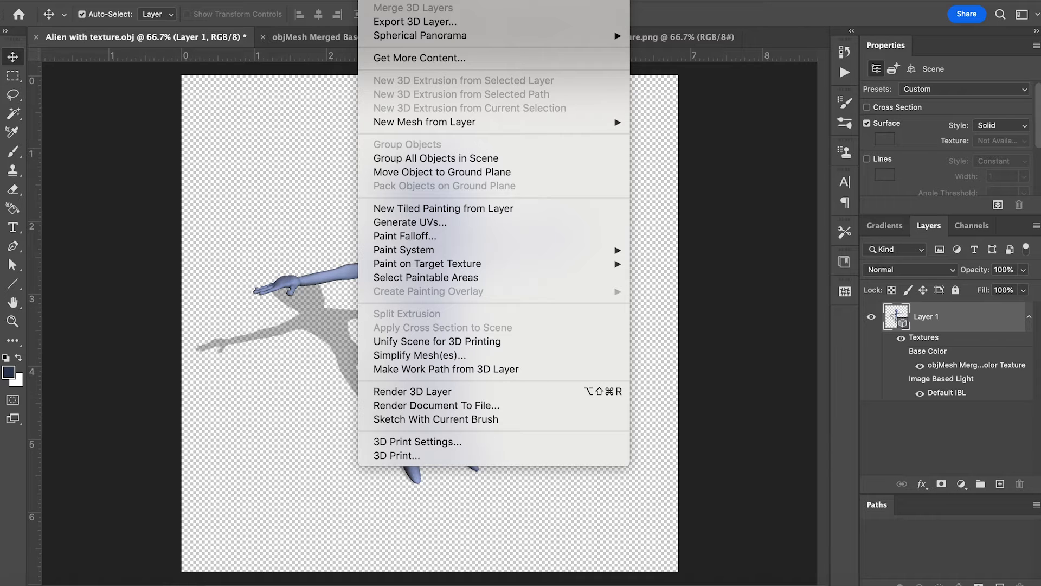
{"action": "left_click", "coordinate": [397, 22]}
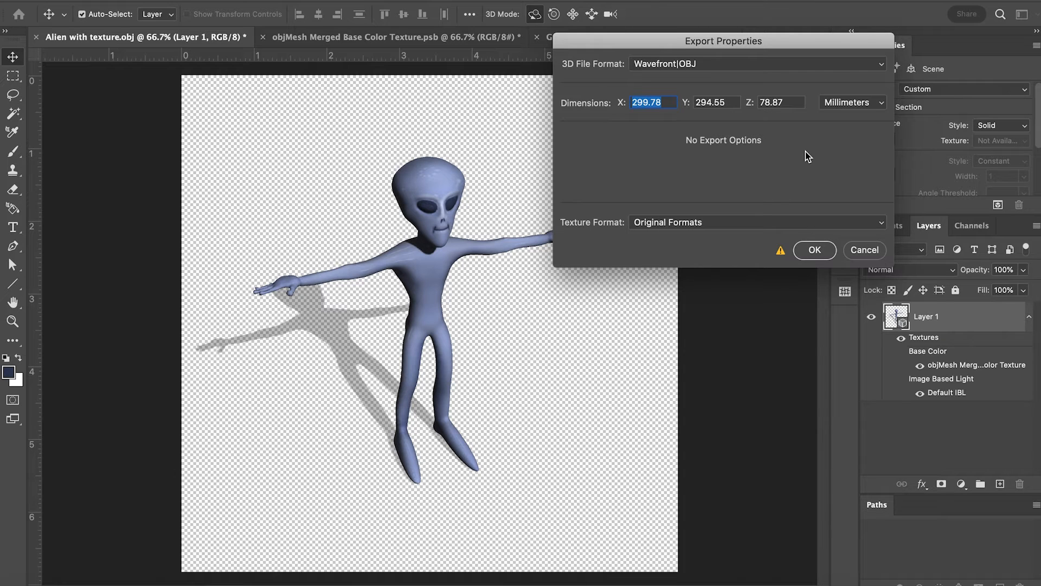
{"action": "left_click", "coordinate": [815, 249]}
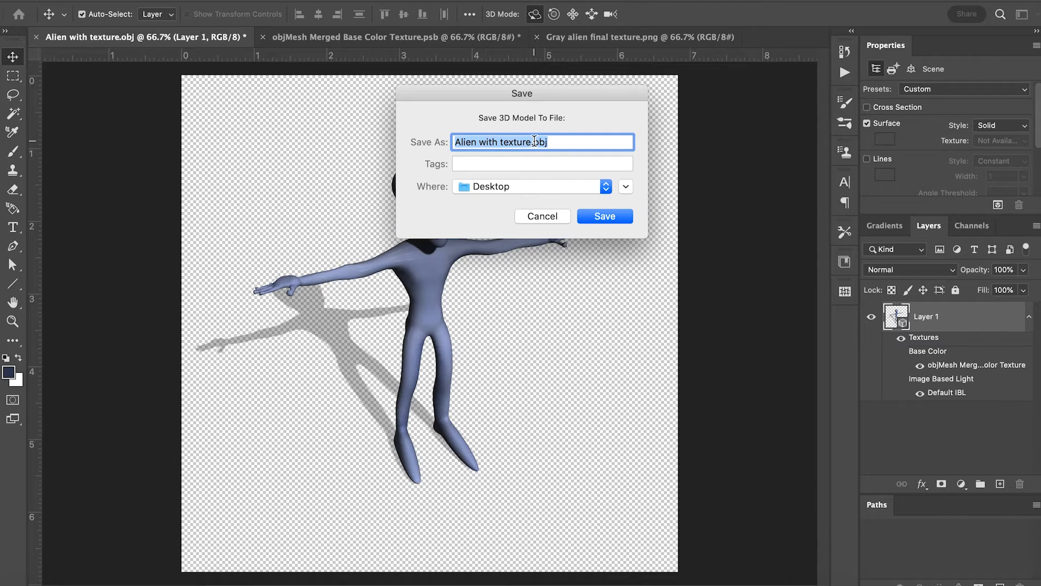
{"action": "left_click", "coordinate": [531, 142]}
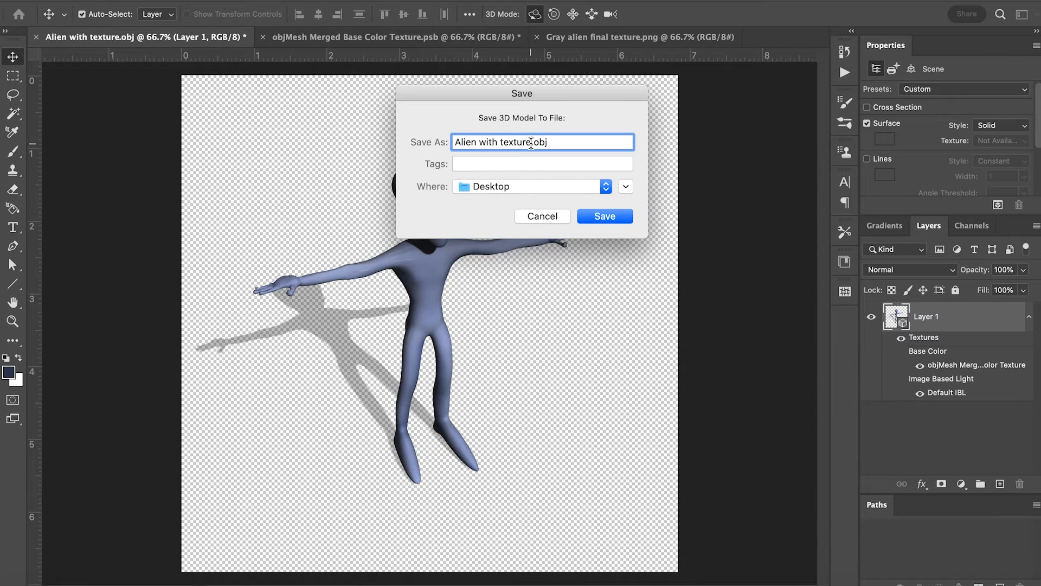
{"action": "type", "text": "-final"}
{"action": "left_click", "coordinate": [601, 217]}
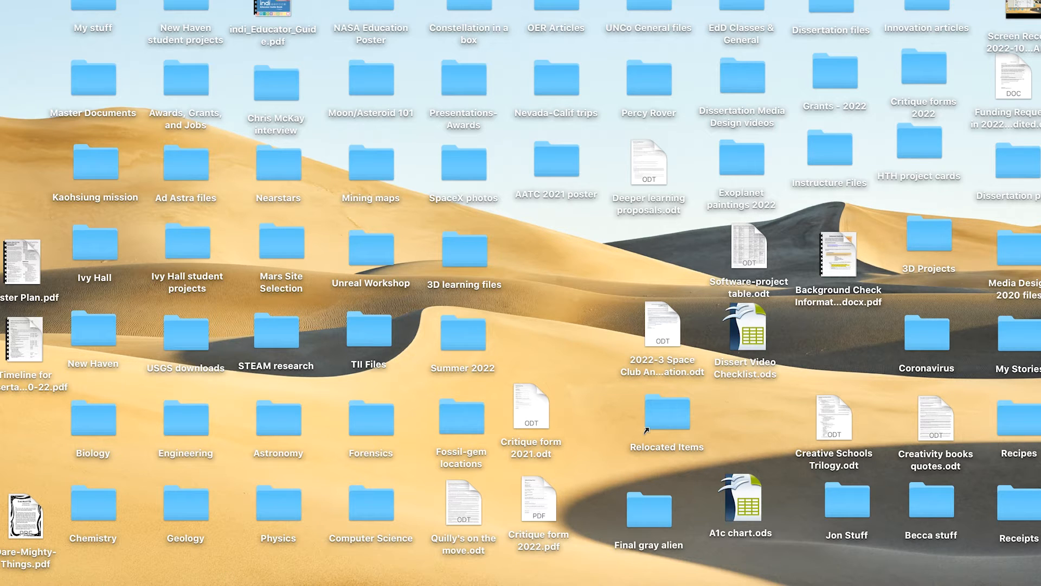
Switch to Chrome with the Person 1 profile and go to clara.io.
{"action": "left_click", "coordinate": [34, 574]}
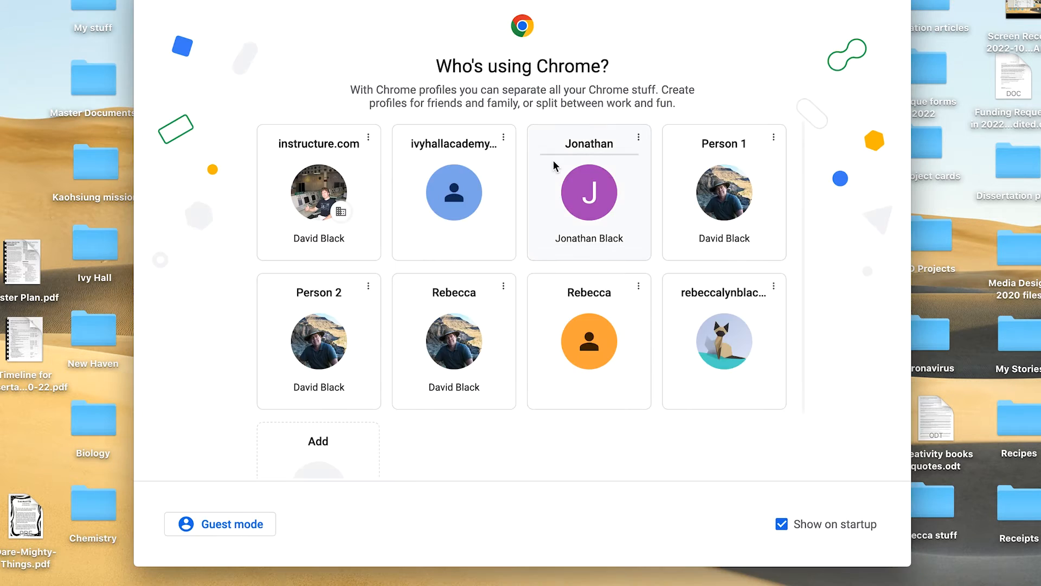
{"action": "left_click", "coordinate": [760, 183]}
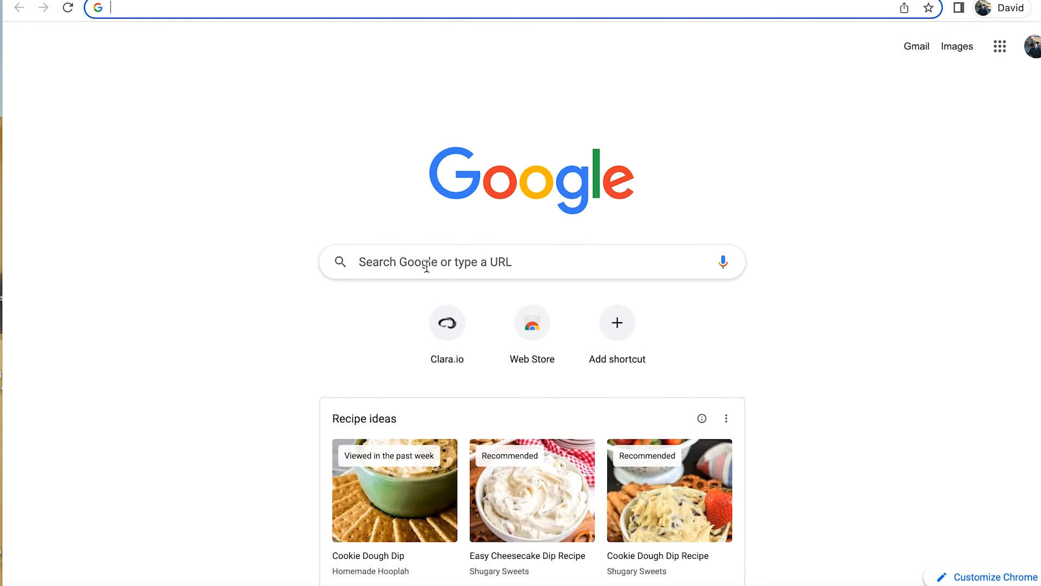
{"action": "left_click", "coordinate": [426, 263]}
{"action": "type", "text": "cara"}
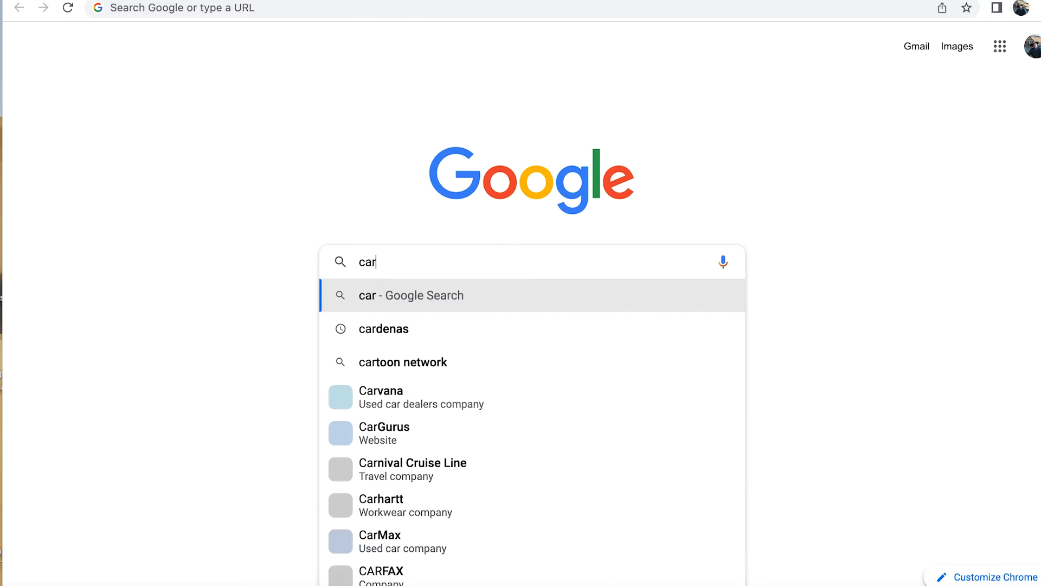
{"action": "key", "text": "BackSpace"}
{"action": "key", "text": "BackSpace"}
{"action": "key", "text": "BackSpace"}
{"action": "type", "text": "lara.io"}
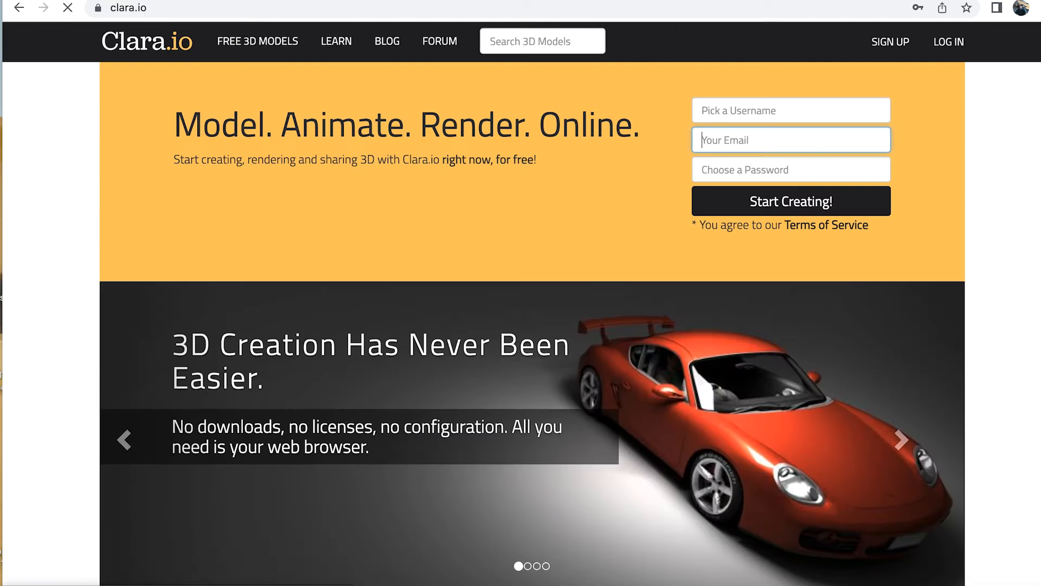
Log in to Clara.io and accept its terms and conditions.
{"action": "left_click", "coordinate": [955, 43]}
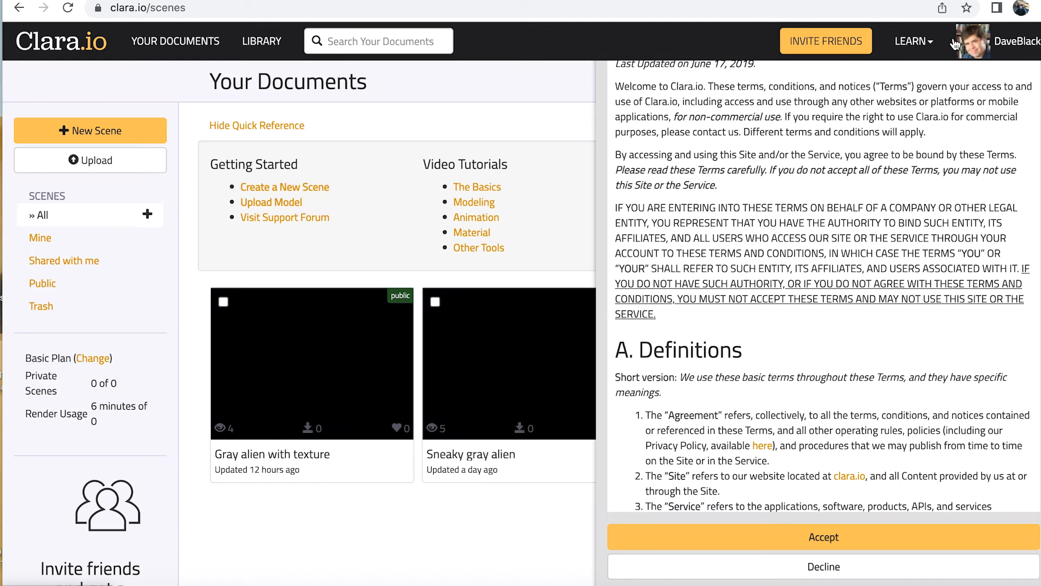
{"action": "left_click", "coordinate": [843, 537]}
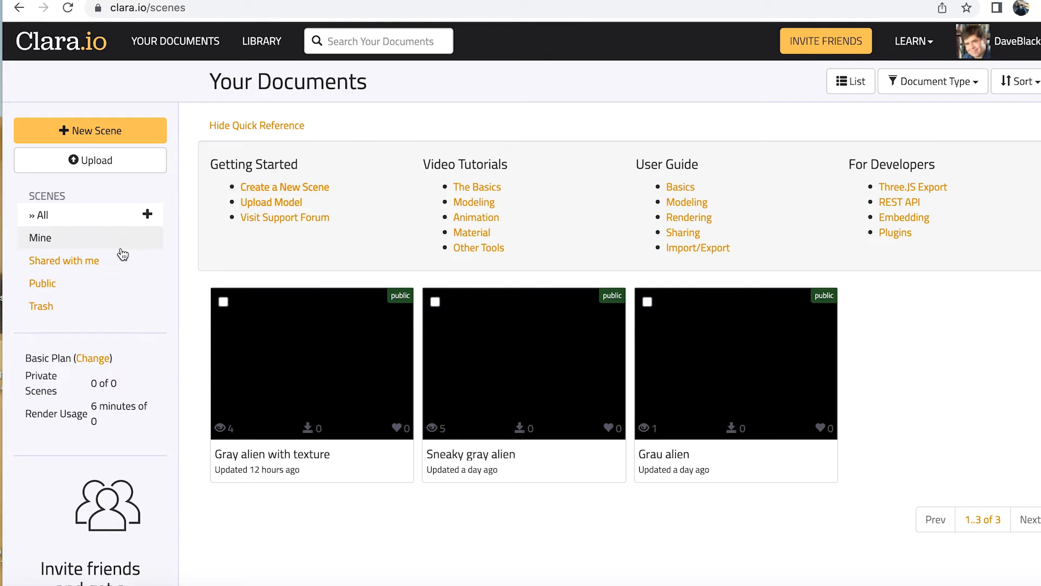
Create an empty public scene named "Final gray alien" with V-Ray as the target renderer.
{"action": "left_click", "coordinate": [112, 130]}
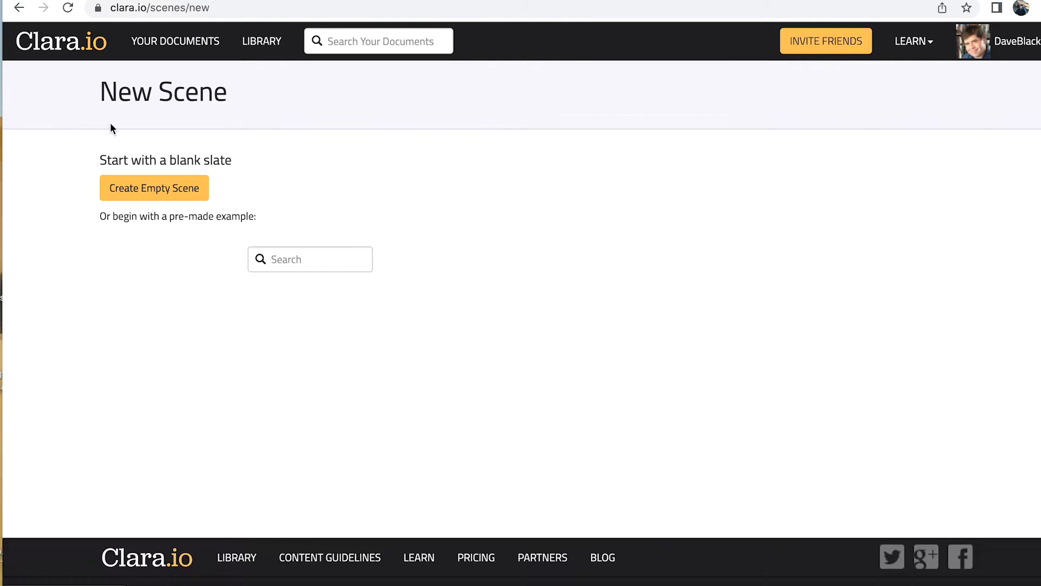
{"action": "left_click", "coordinate": [154, 188]}
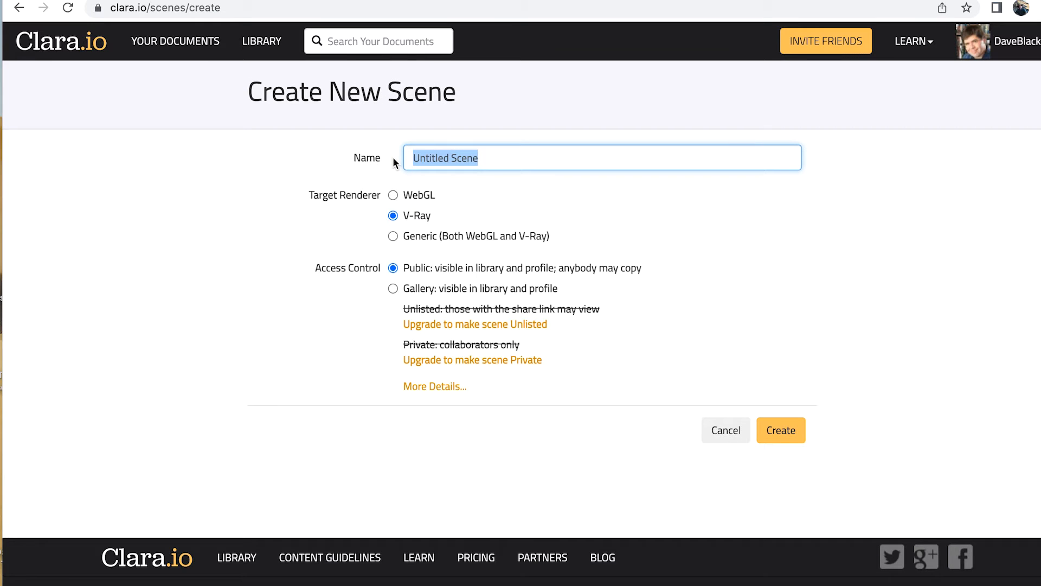
{"action": "type", "text": "Final g"}
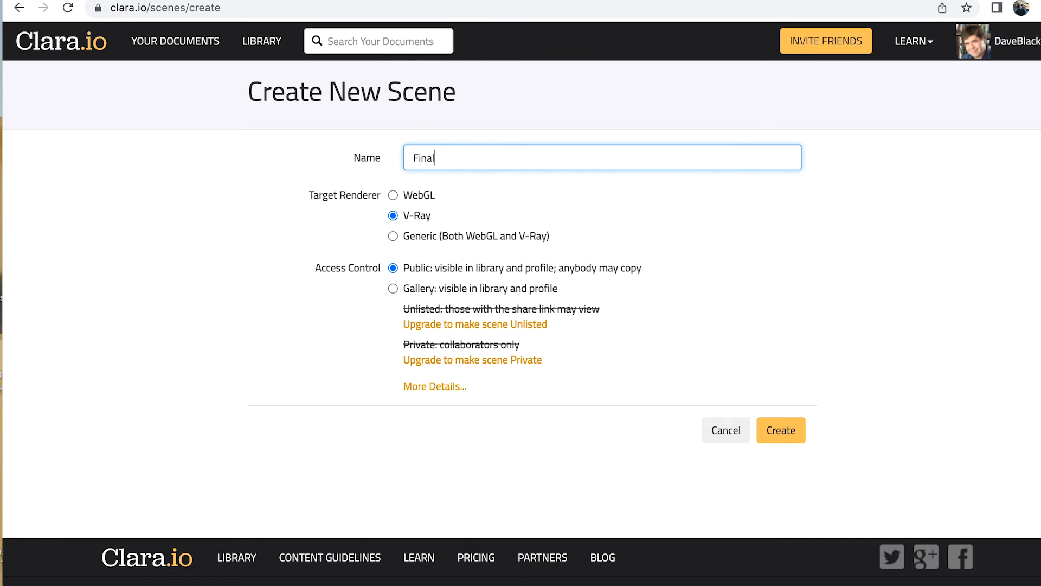
{"action": "type", "text": "ray alien"}
{"action": "left_click", "coordinate": [776, 428]}
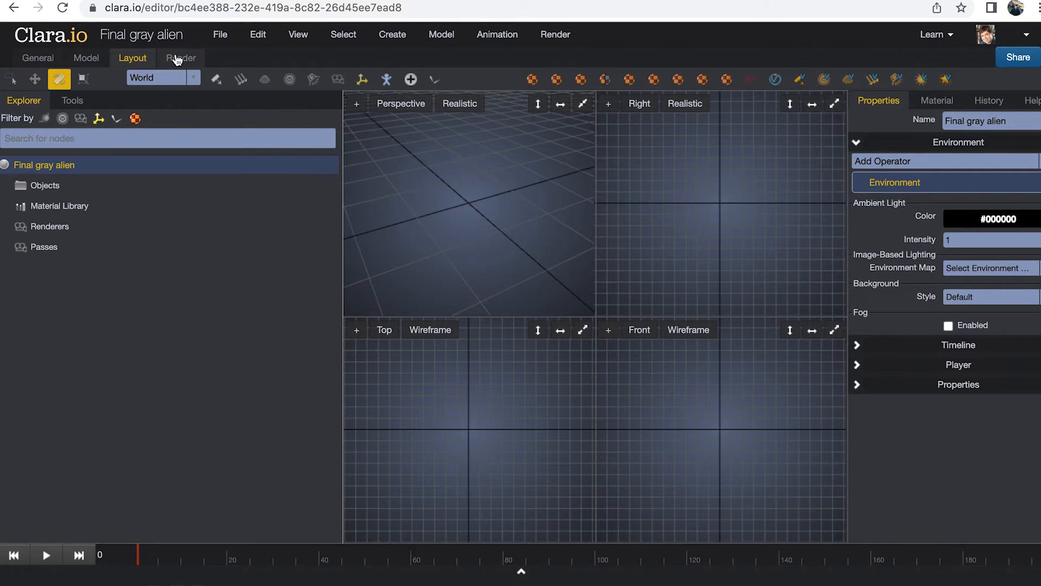
Import "Alien with texture-final.obj" from the Desktop's "Final gray alien" folder into the scene.
{"action": "left_click", "coordinate": [221, 35]}
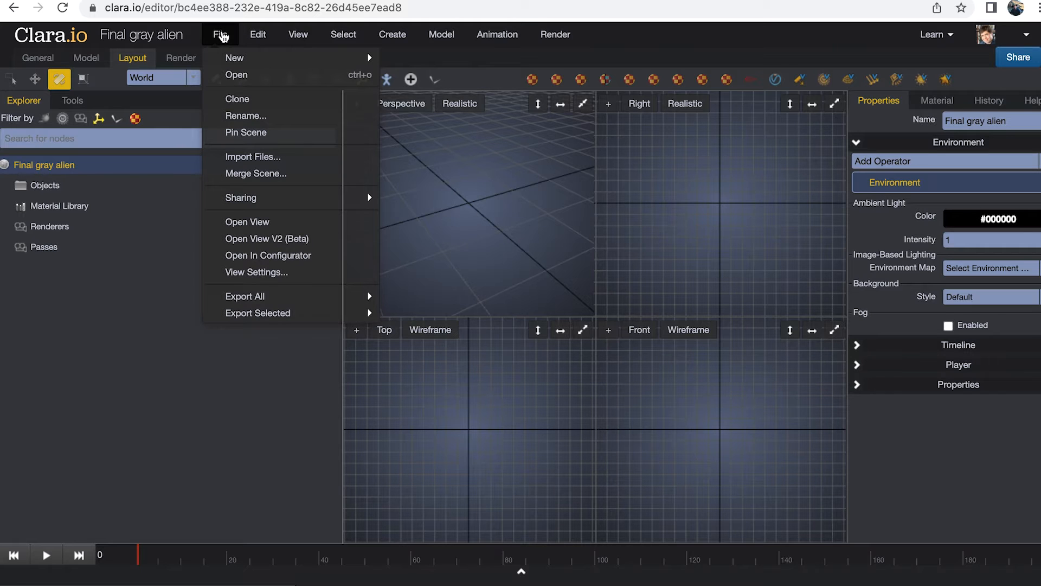
{"action": "left_click", "coordinate": [242, 163]}
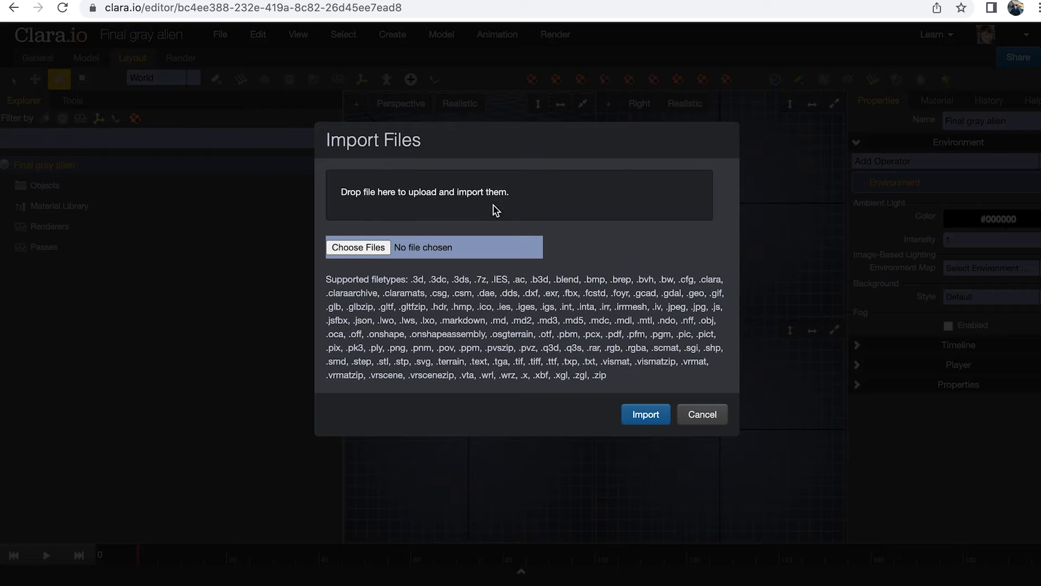
{"action": "left_click", "coordinate": [358, 247]}
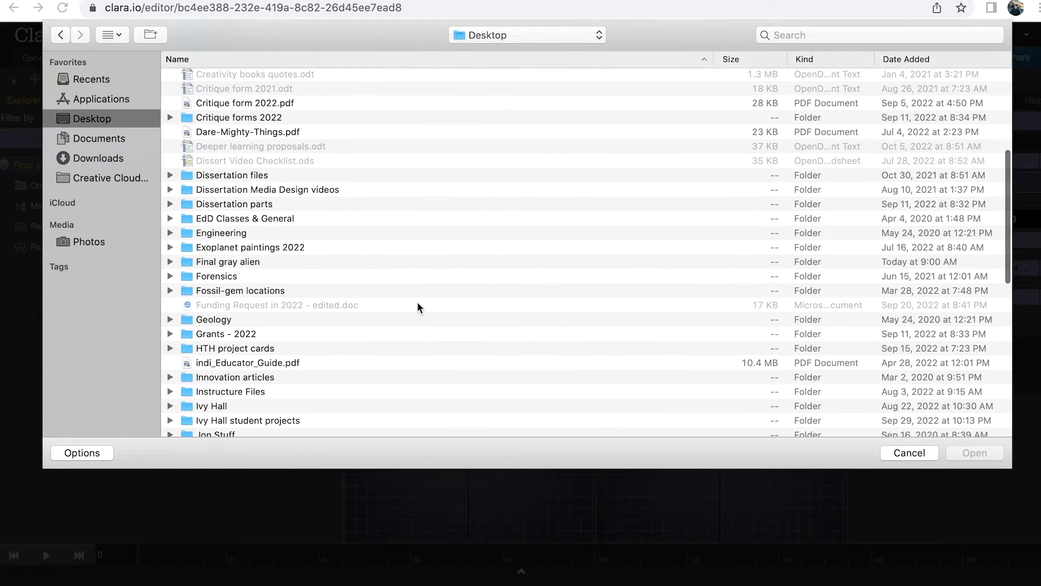
{"action": "scroll", "coordinate": [418, 304], "scroll_direction": "down", "scroll_amount": 1}
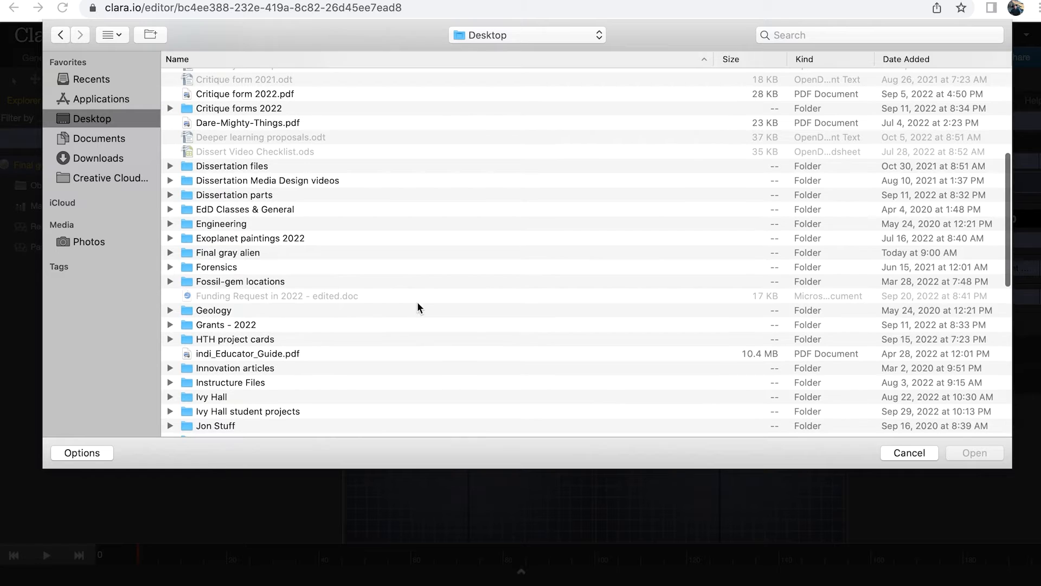
{"action": "double_click", "coordinate": [251, 254]}
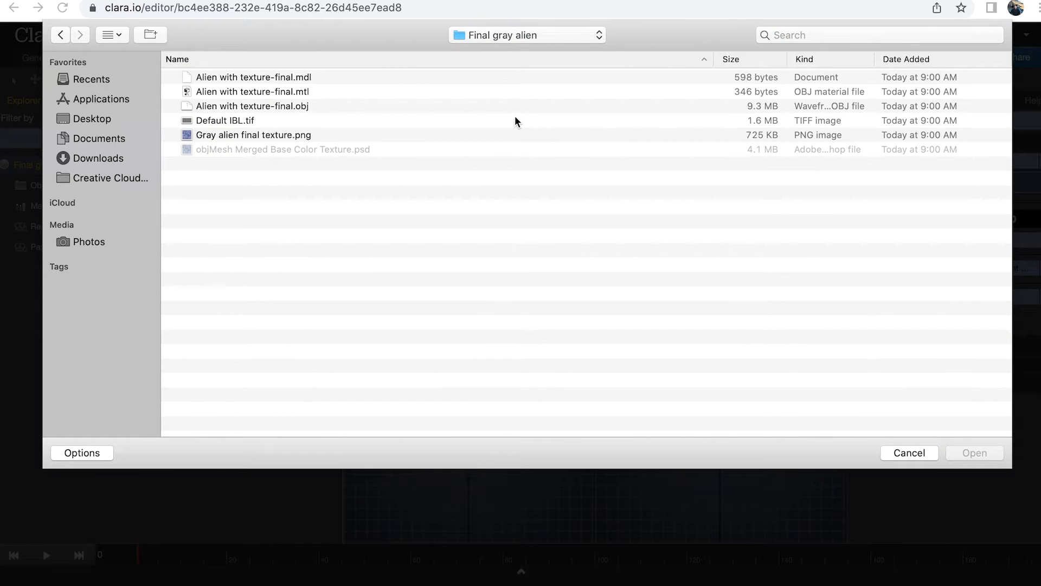
{"action": "left_click", "coordinate": [268, 107]}
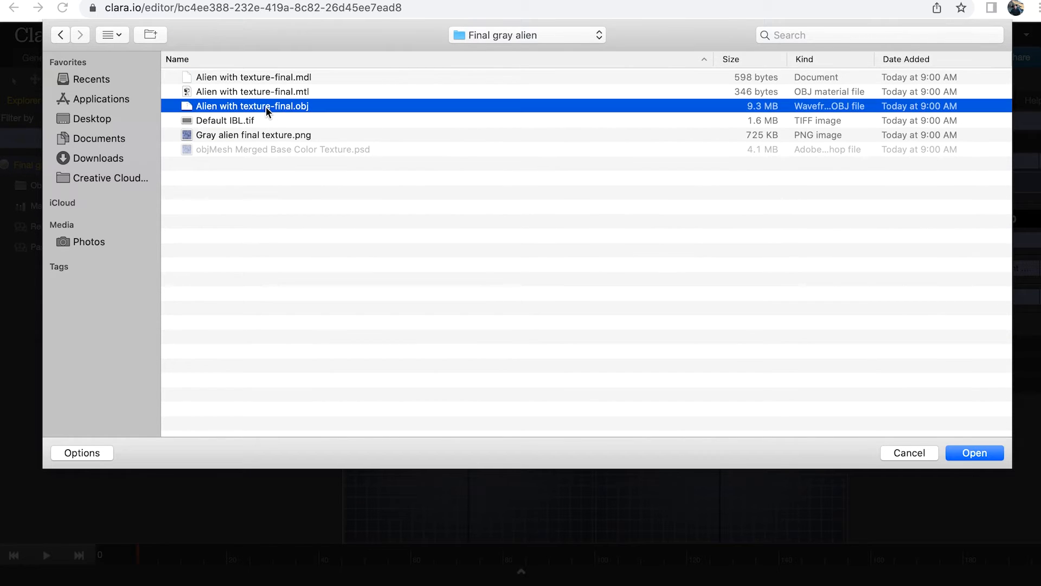
{"action": "left_click", "coordinate": [979, 456]}
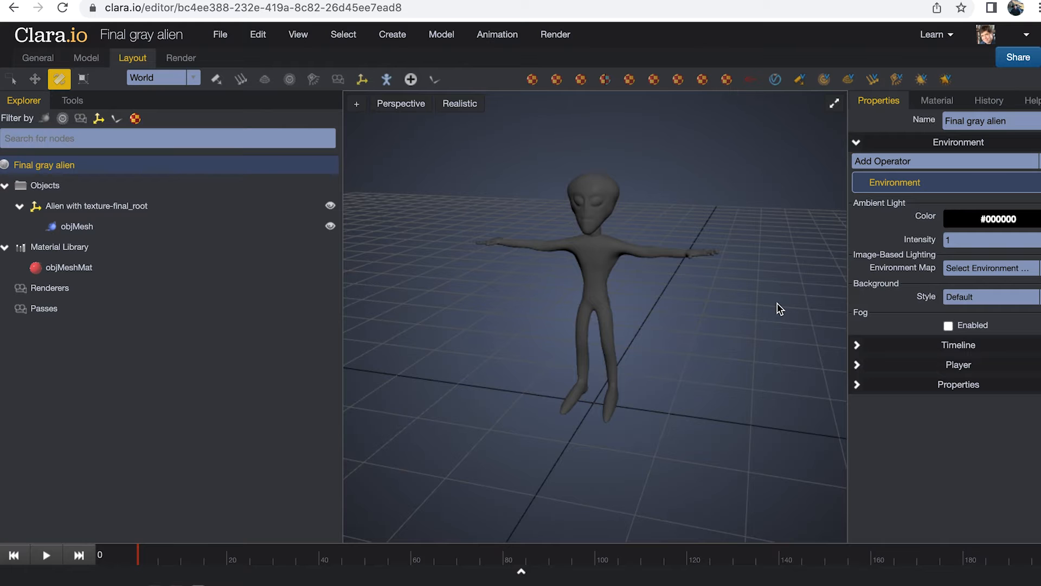
Import "Gray alien final texture.png" from the "Final gray alien" folder into the scene.
{"action": "mouse_move", "coordinate": [780, 308]}
{"action": "left_mouse_down"}
{"action": "mouse_move", "coordinate": [663, 309]}
{"action": "mouse_move", "coordinate": [832, 293]}
{"action": "mouse_move", "coordinate": [792, 309]}
{"action": "mouse_move", "coordinate": [673, 309]}
{"action": "mouse_move", "coordinate": [729, 324]}
{"action": "mouse_move", "coordinate": [774, 312]}
{"action": "mouse_move", "coordinate": [765, 307]}
{"action": "left_mouse_up"}
{"action": "scroll", "coordinate": [766, 312], "scroll_direction": "up", "scroll_amount": 5}
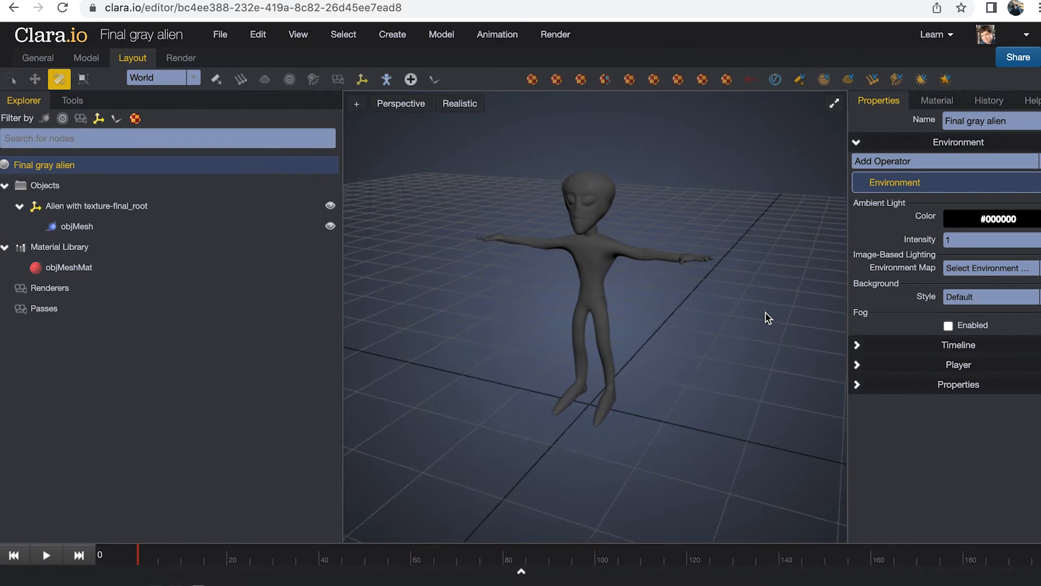
{"action": "scroll", "coordinate": [766, 311], "scroll_direction": "down", "scroll_amount": 1}
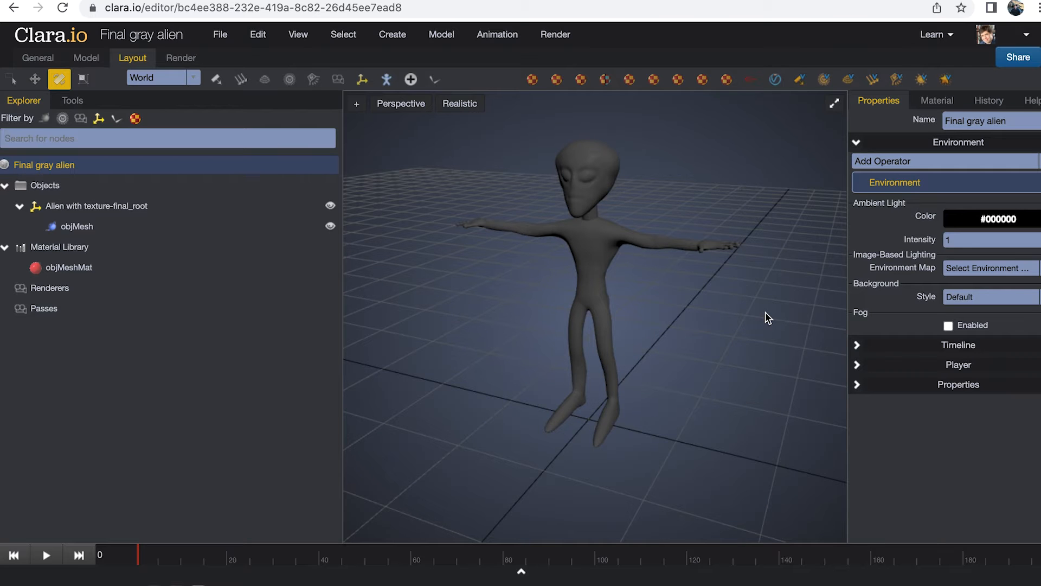
{"action": "left_click_drag", "start_coordinate": [765, 312], "coordinate": [724, 373]}
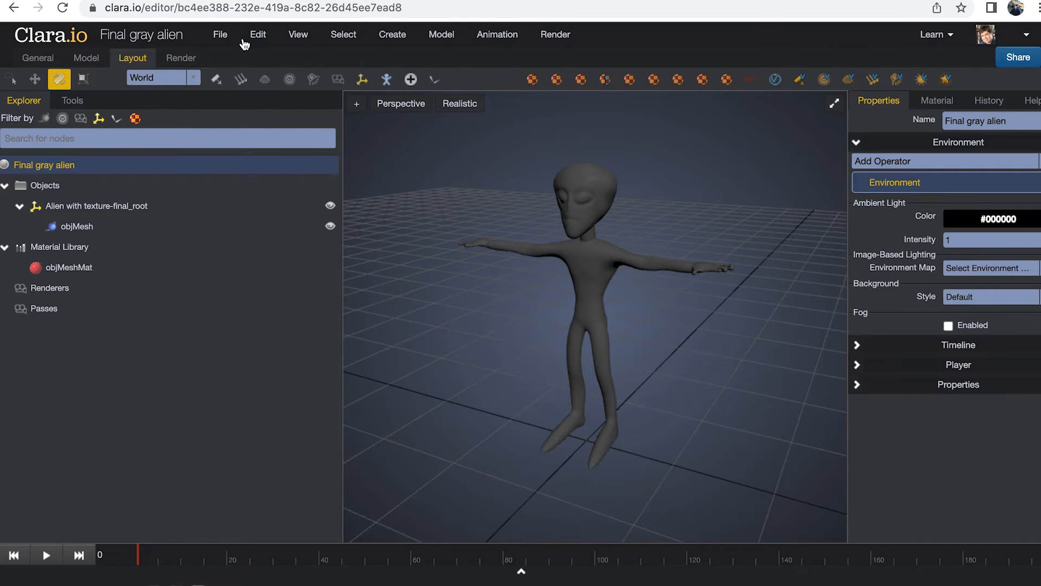
{"action": "left_click", "coordinate": [219, 37]}
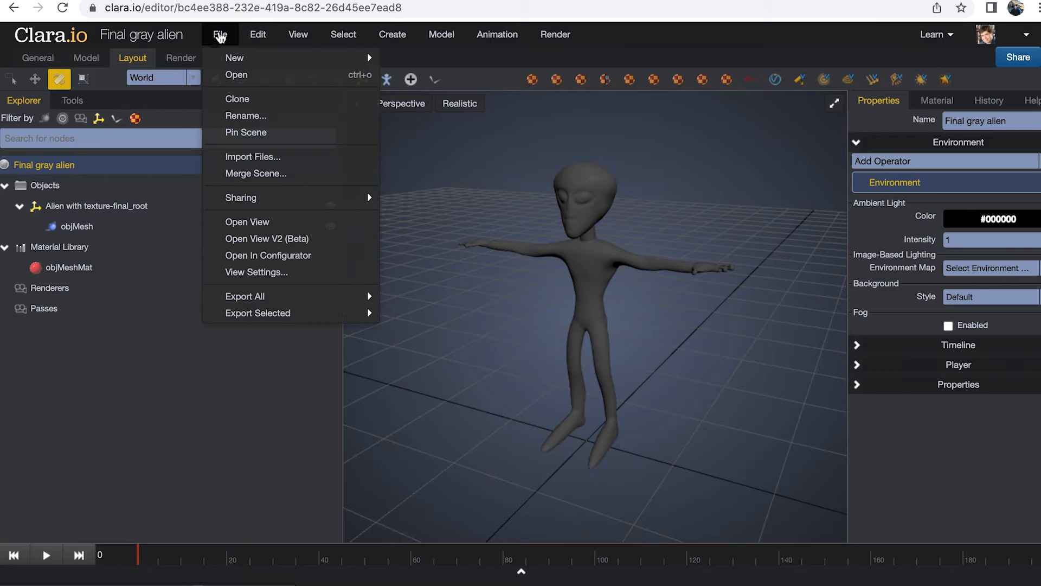
{"action": "left_click", "coordinate": [253, 161]}
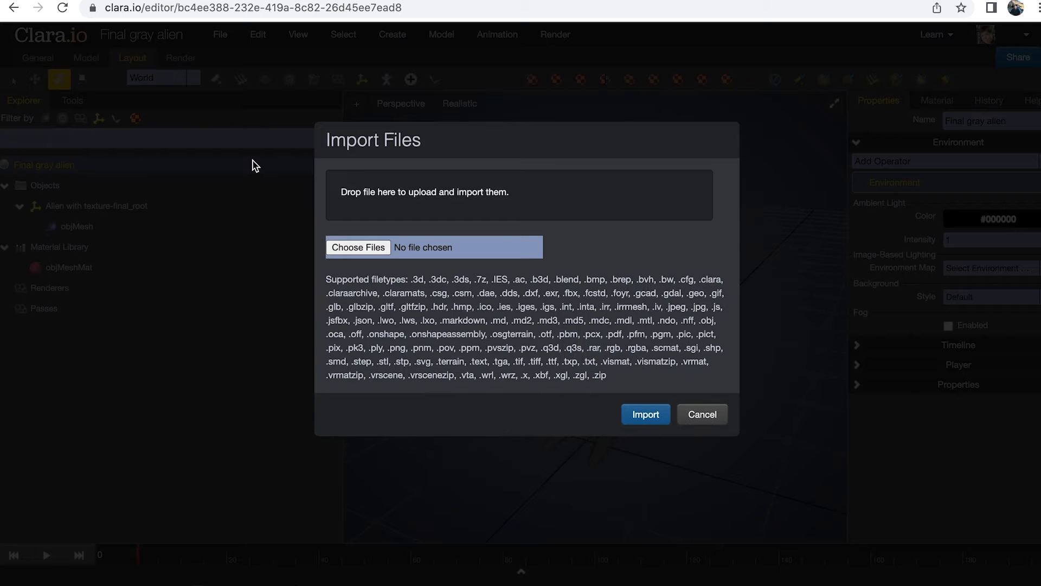
{"action": "left_click", "coordinate": [372, 247]}
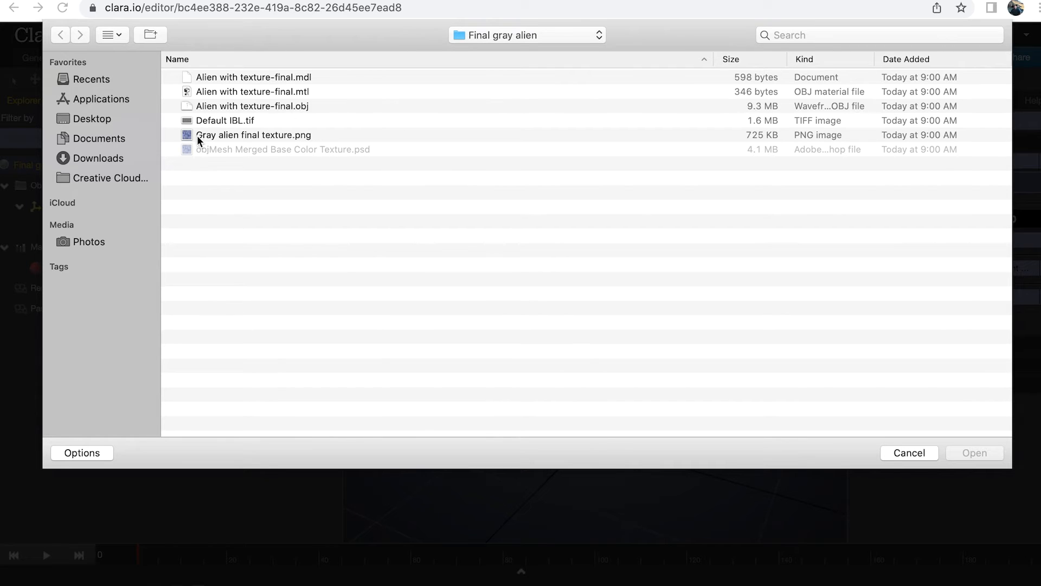
{"action": "left_click", "coordinate": [274, 136]}
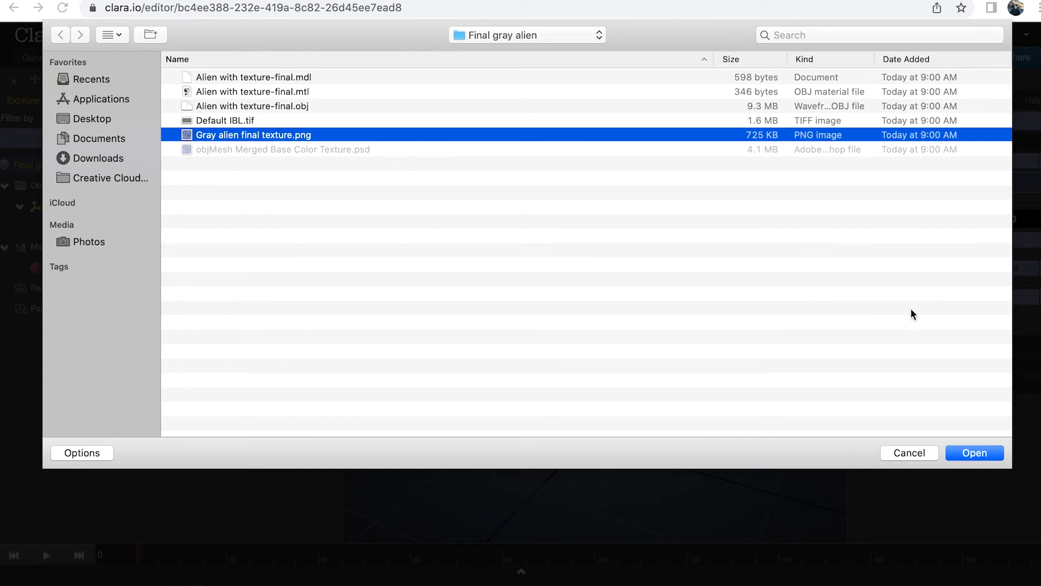
{"action": "left_click", "coordinate": [978, 455]}
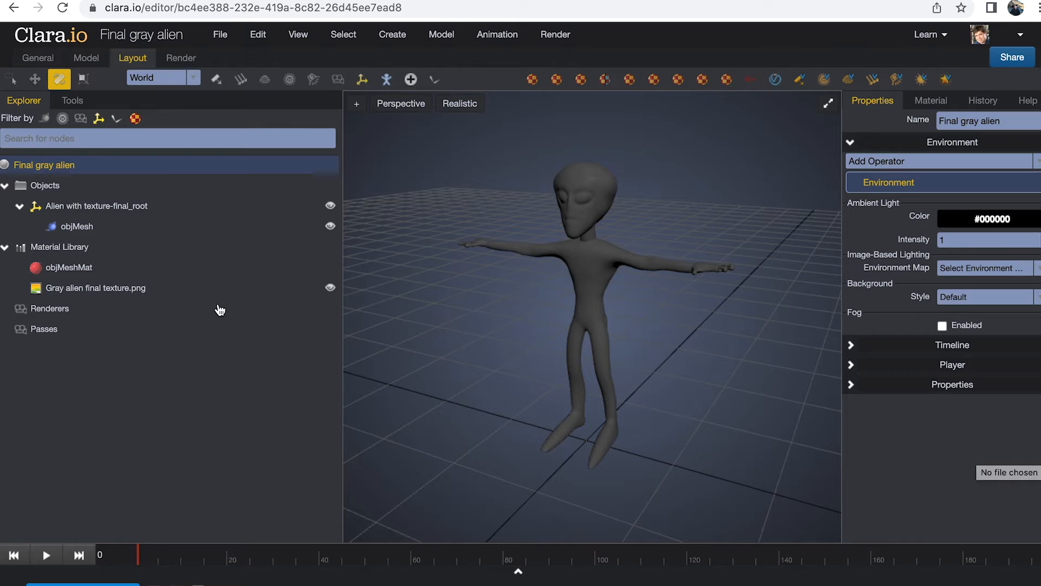
Assign "Gray alien final texture.png" as the Base and Physical roughness image of the alien mesh's material.
{"action": "left_click", "coordinate": [35, 290]}
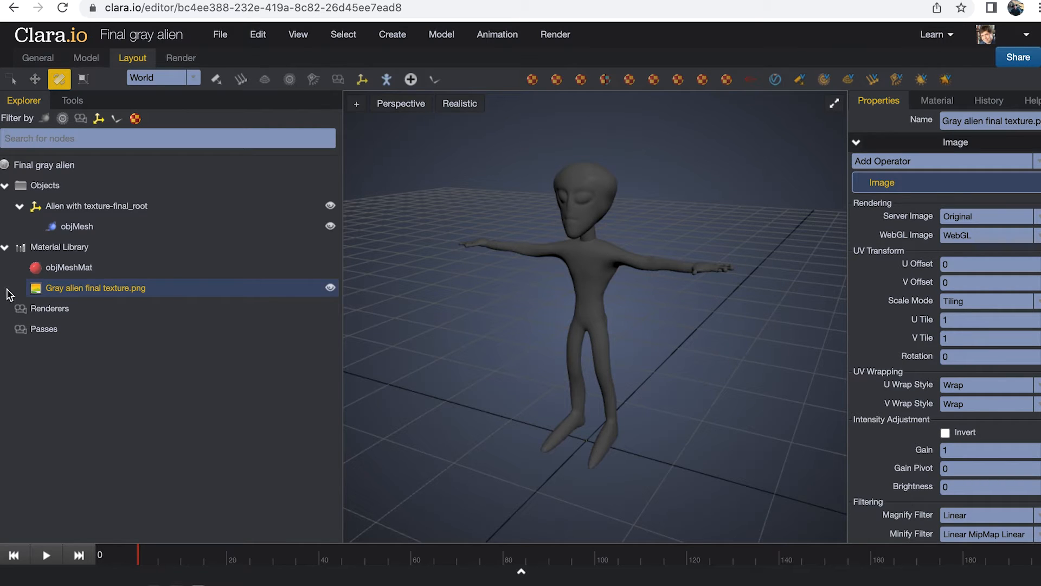
{"action": "left_click", "coordinate": [605, 192]}
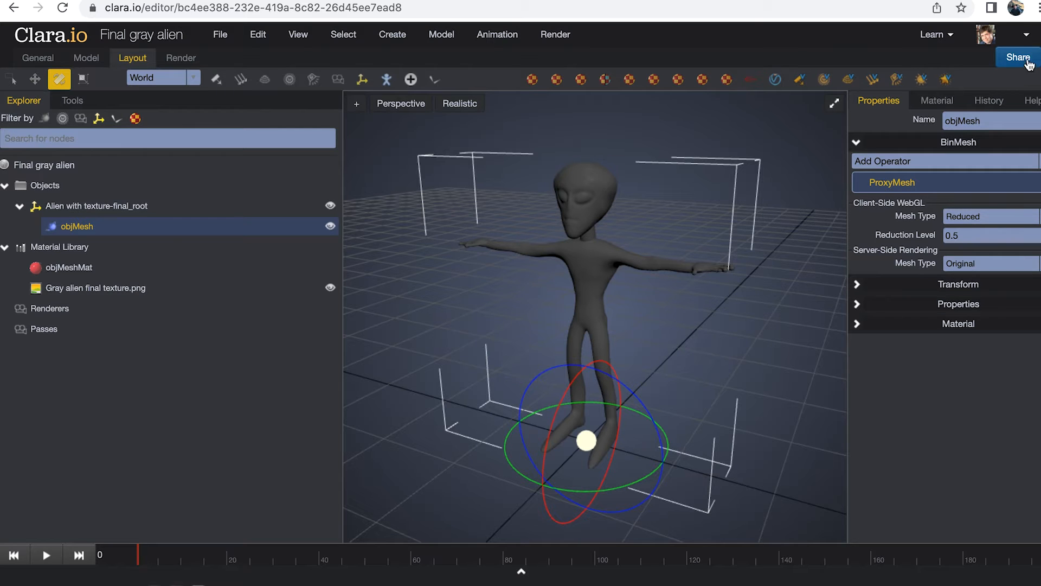
{"action": "left_click", "coordinate": [937, 103]}
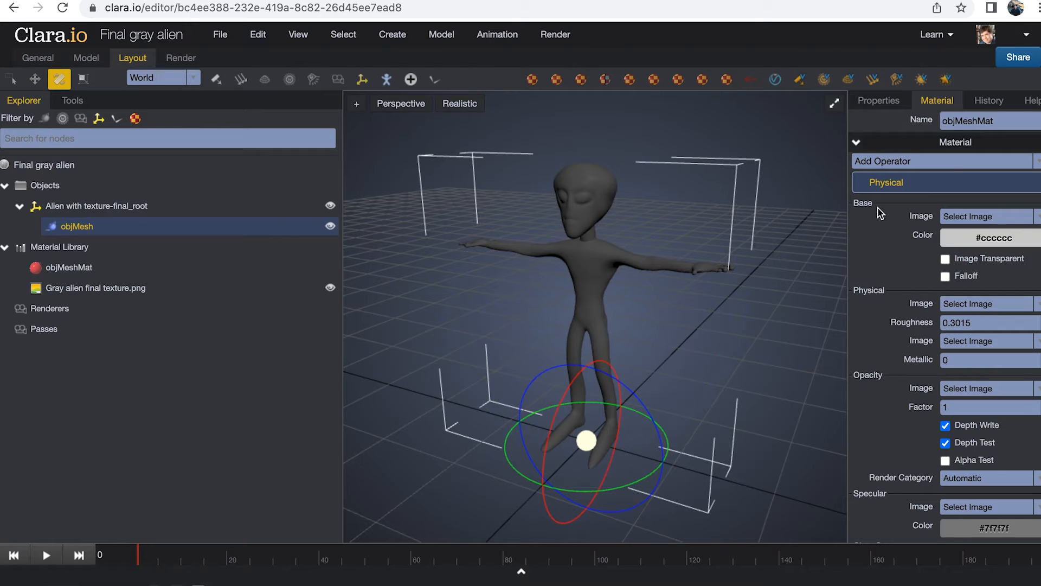
{"action": "left_click", "coordinate": [1015, 217]}
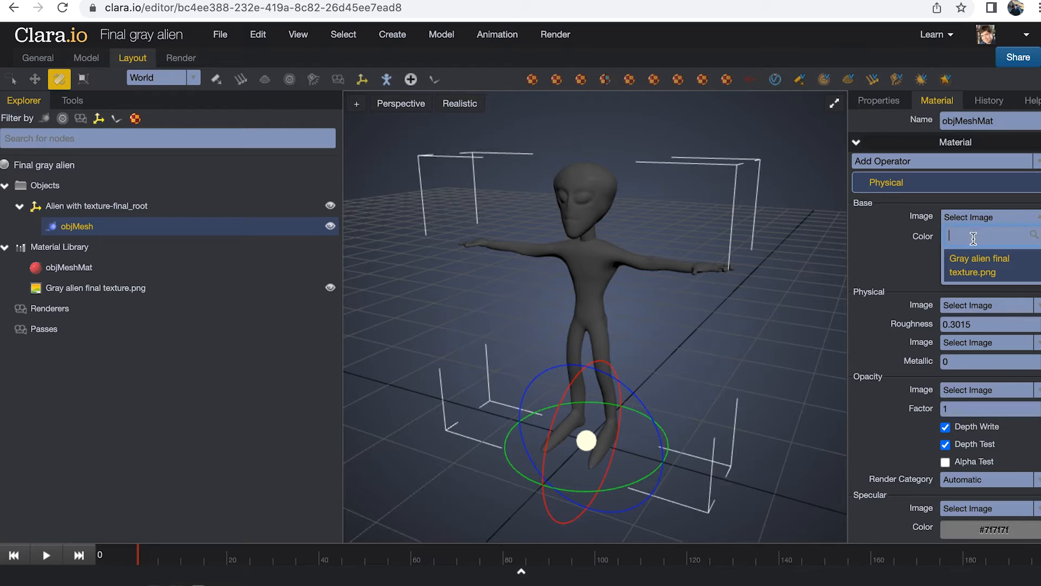
{"action": "left_click", "coordinate": [969, 265]}
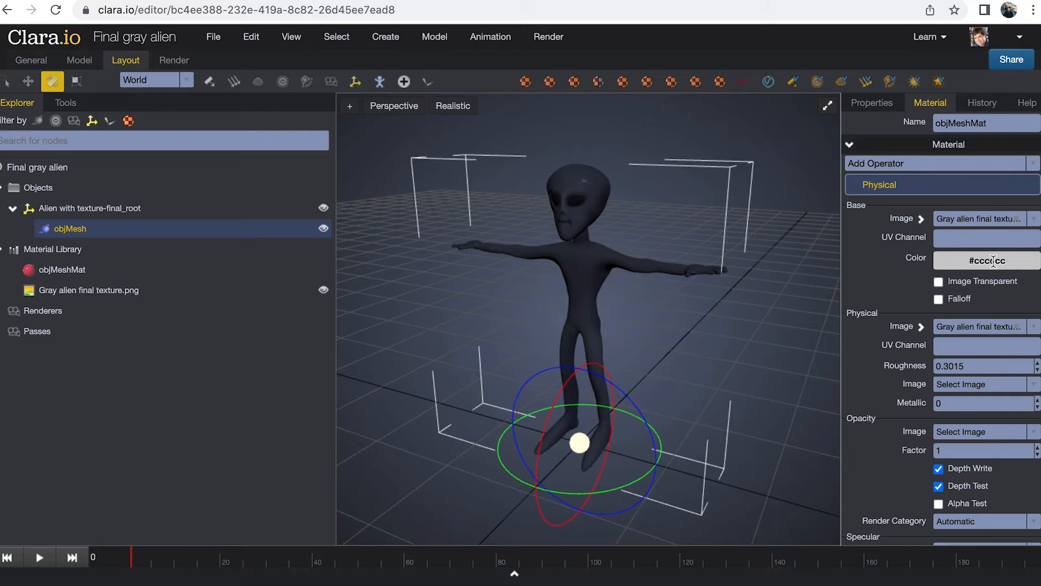
Set the material's base color to the pale blue #dae1f4.
{"action": "left_click", "coordinate": [994, 261]}
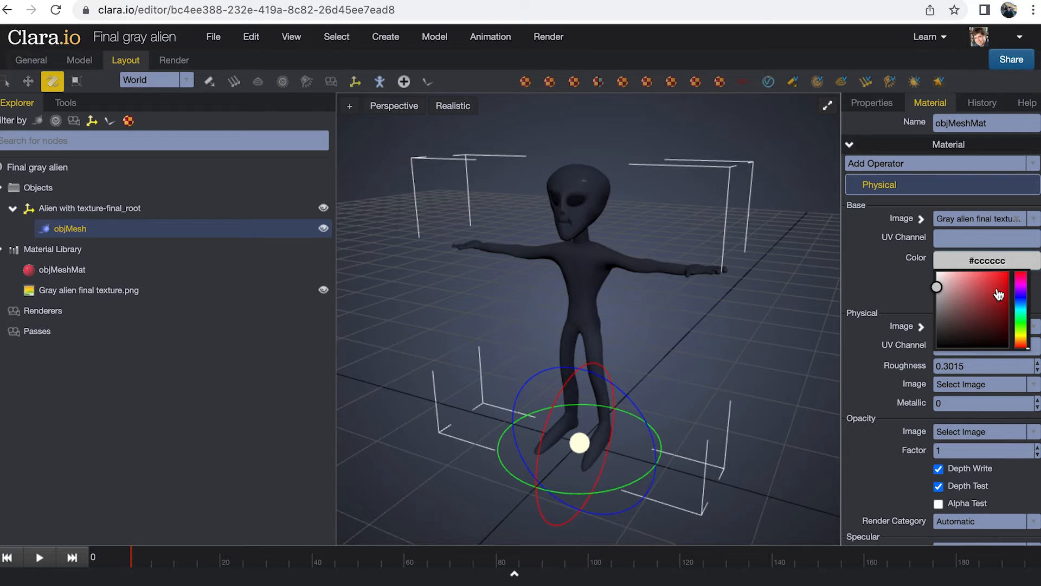
{"action": "left_click", "coordinate": [1021, 301]}
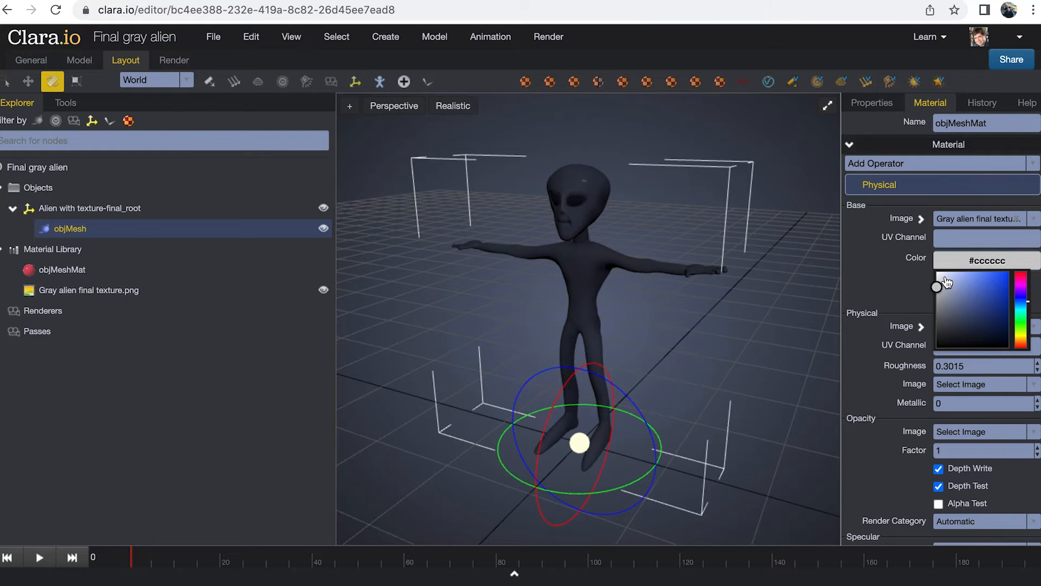
{"action": "left_click", "coordinate": [944, 277]}
{"action": "left_click", "coordinate": [939, 273]}
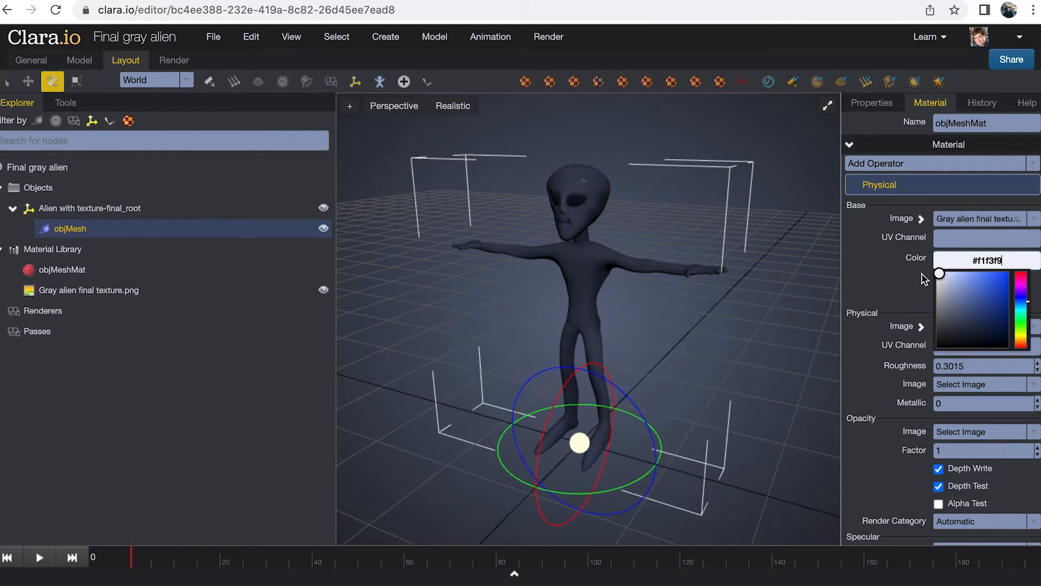
{"action": "left_click", "coordinate": [900, 271]}
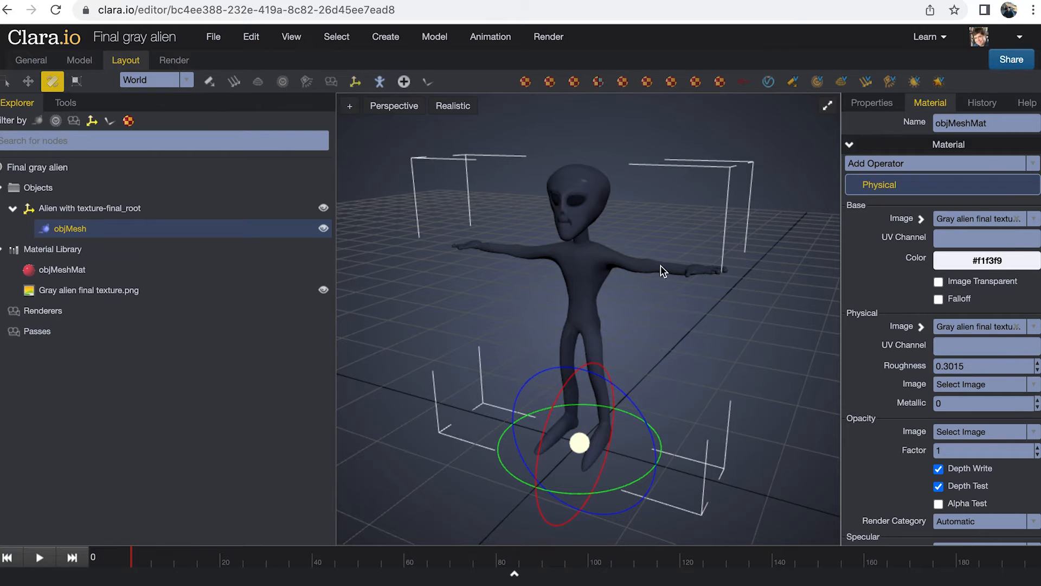
{"action": "left_click", "coordinate": [995, 266]}
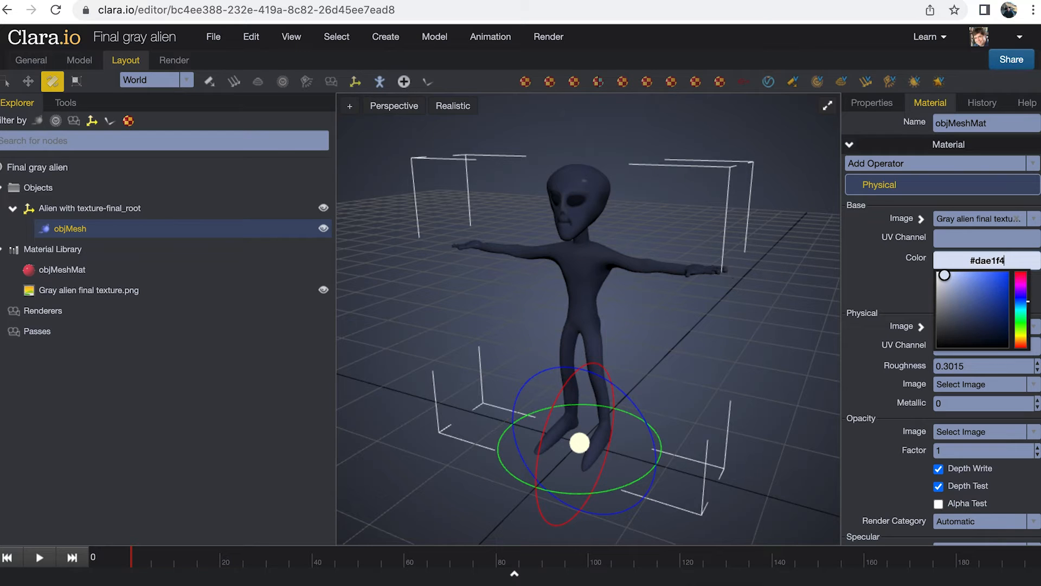
Export the selected alien mesh as Autodesk FBX and download final-gray-alien-fbx.zip.
{"action": "left_click", "coordinate": [214, 38]}
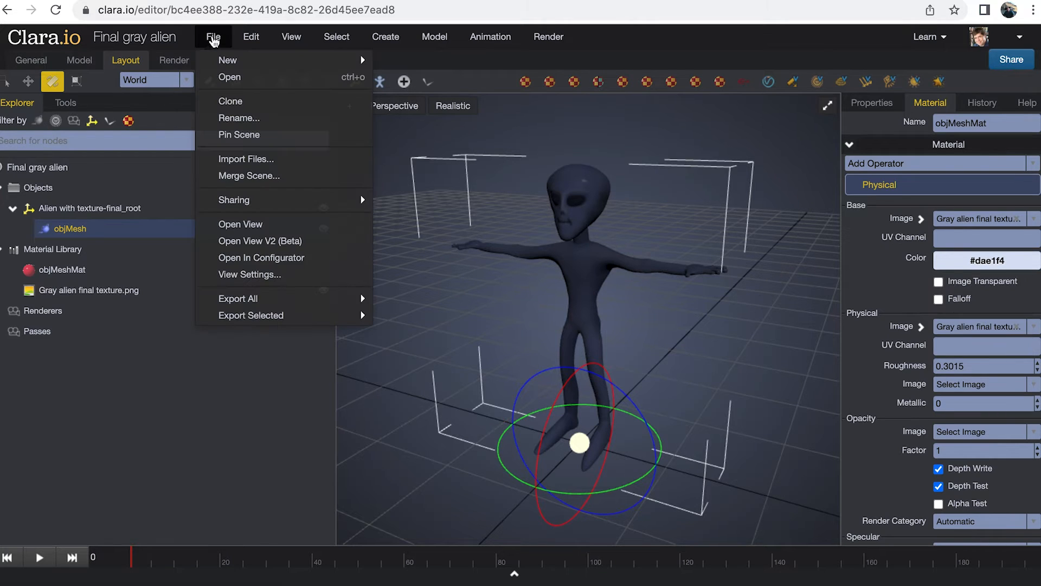
{"action": "mouse_move", "coordinate": [266, 316]}
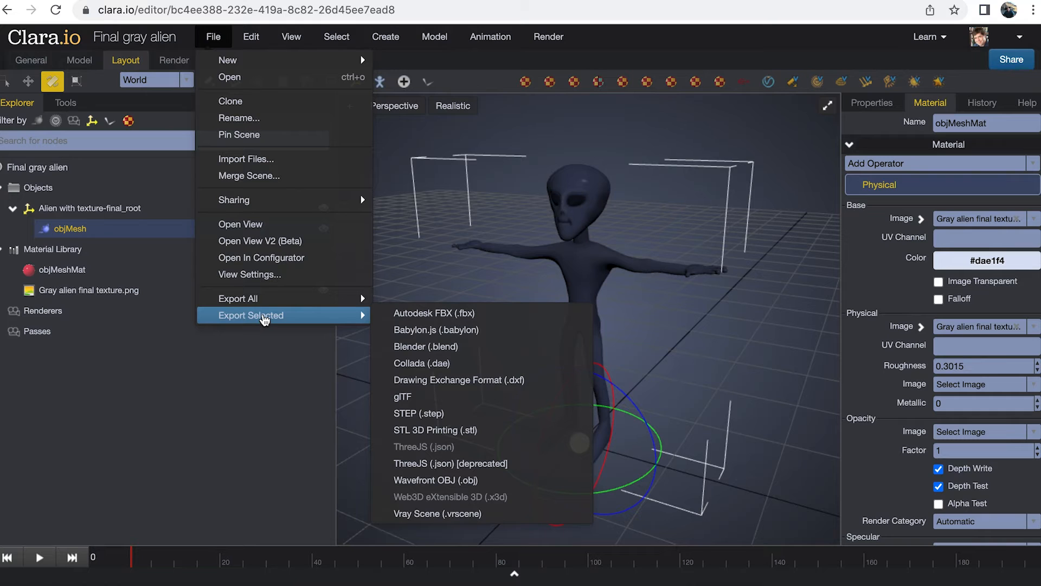
{"action": "left_click", "coordinate": [441, 316]}
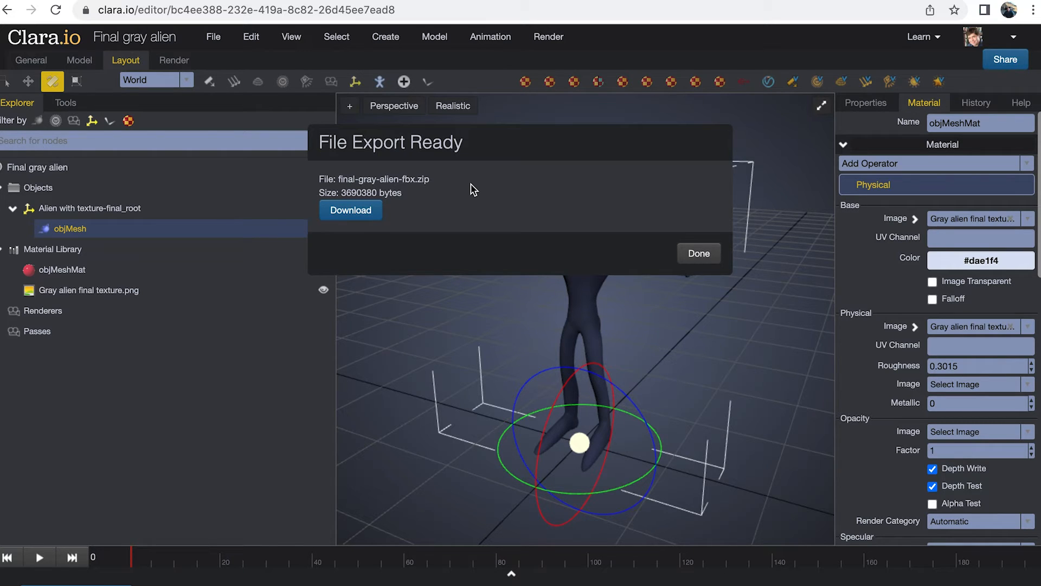
{"action": "left_click", "coordinate": [350, 211]}
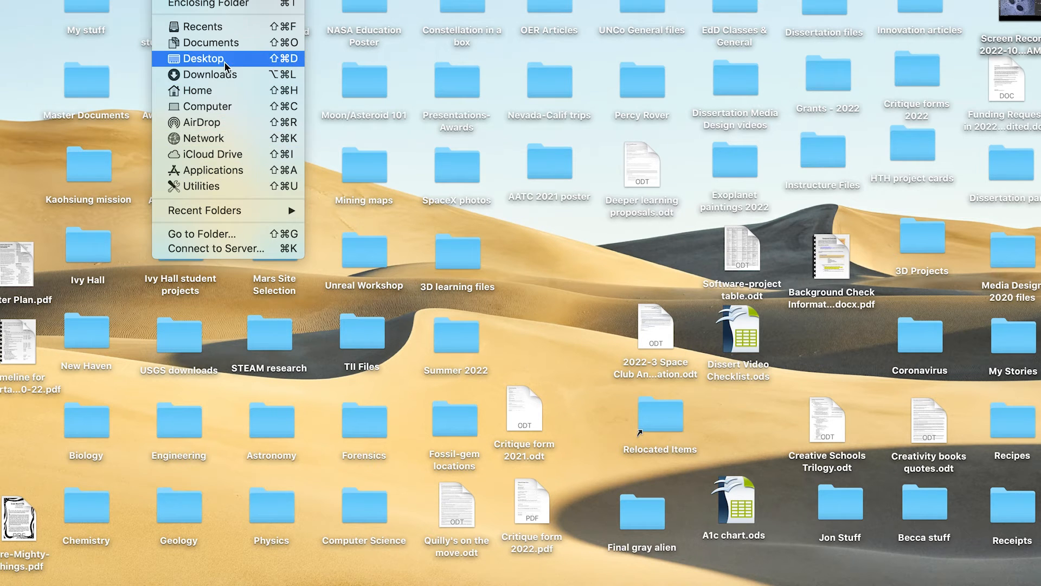
Move final-gray-alien-fbx.zip from Downloads into the Desktop's "Final gray alien" folder and close the Downloads window.
{"action": "left_click", "coordinate": [219, 75]}
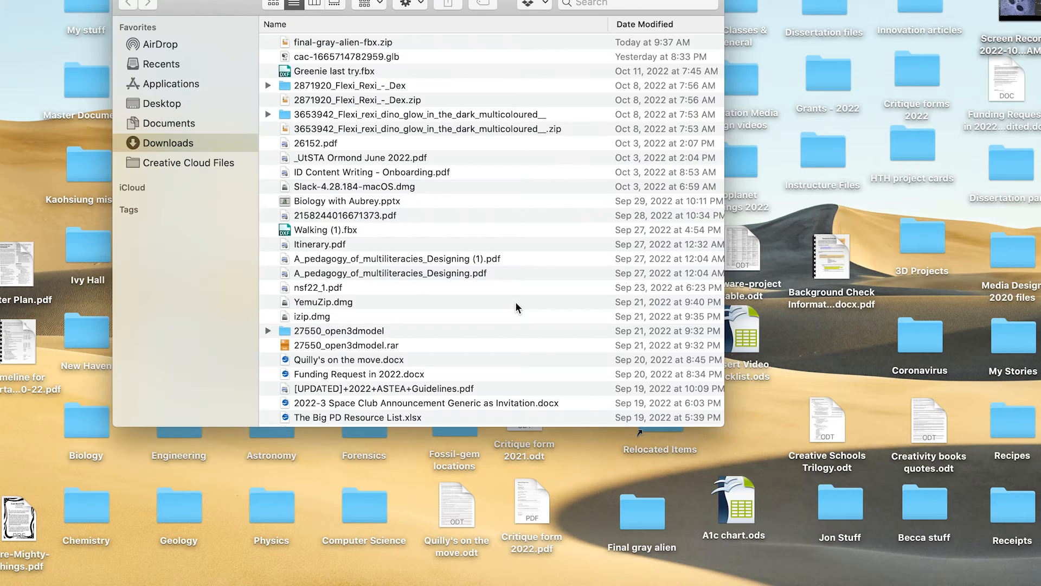
{"action": "left_click_drag", "start_coordinate": [230, 2], "coordinate": [87, 112]}
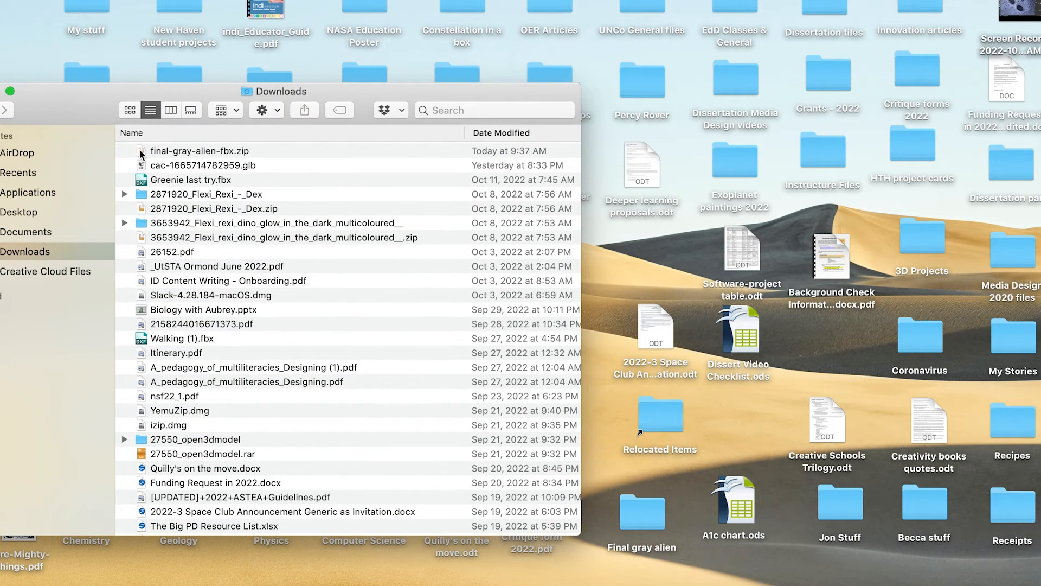
{"action": "left_click_drag", "start_coordinate": [142, 154], "coordinate": [645, 518]}
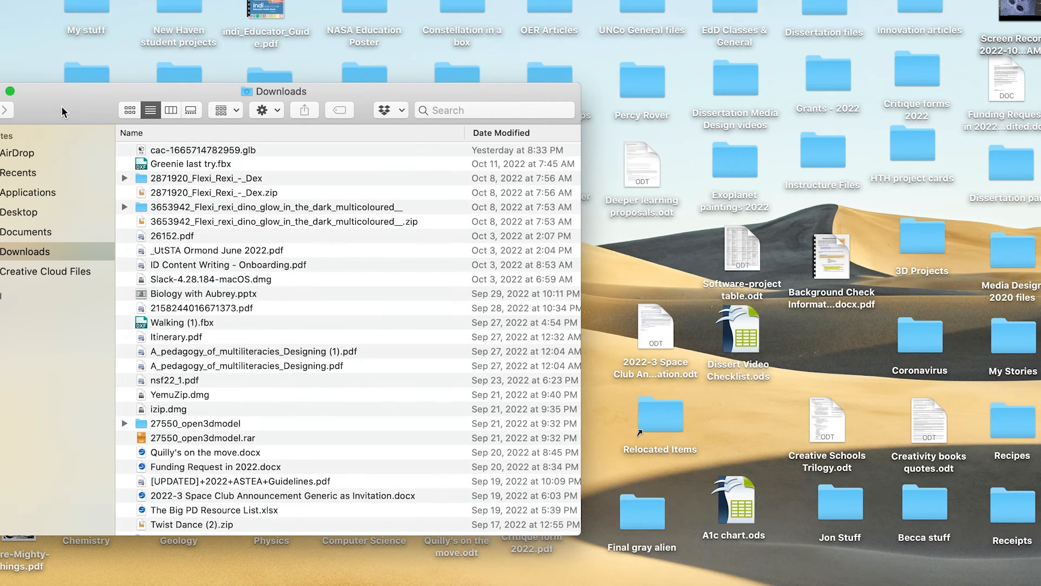
{"action": "left_click_drag", "start_coordinate": [62, 112], "coordinate": [212, 34]}
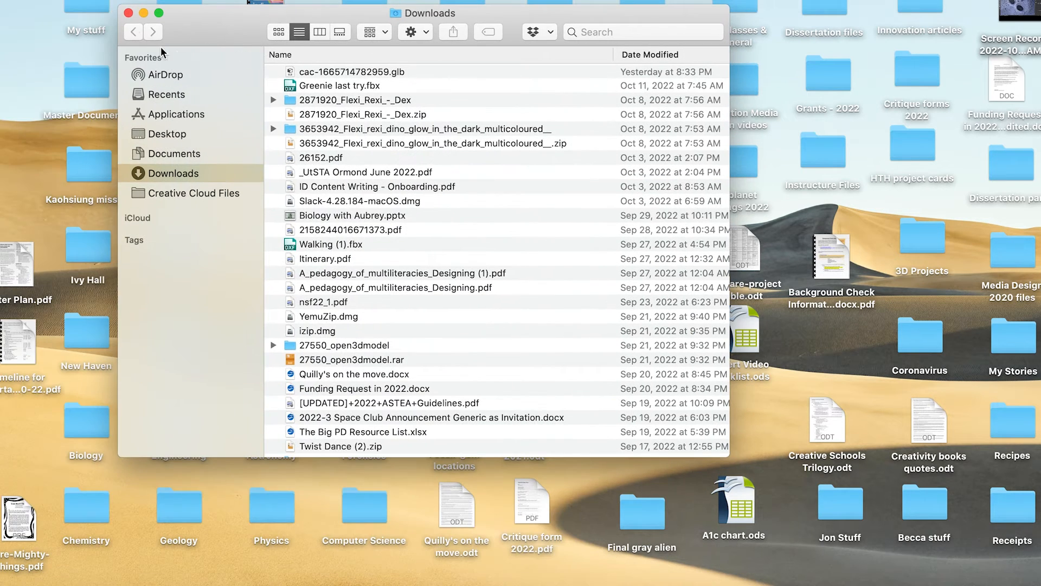
{"action": "left_click", "coordinate": [129, 14]}
Extract final-gray-alien-fbx.zip inside the "Final gray alien" folder and expand the extracted folder to show its FBX file.
{"action": "double_click", "coordinate": [640, 512]}
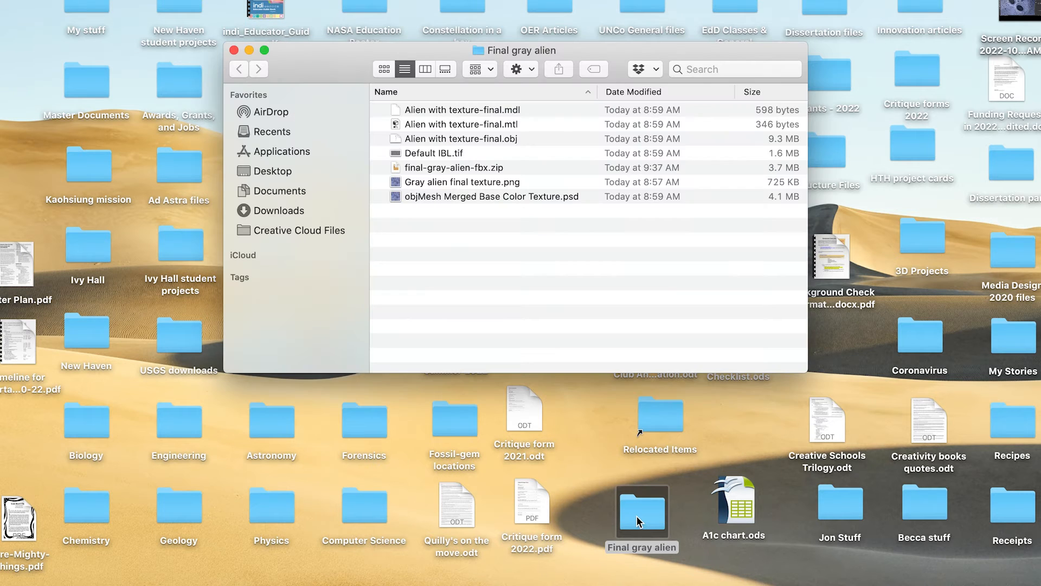
{"action": "double_click", "coordinate": [396, 167]}
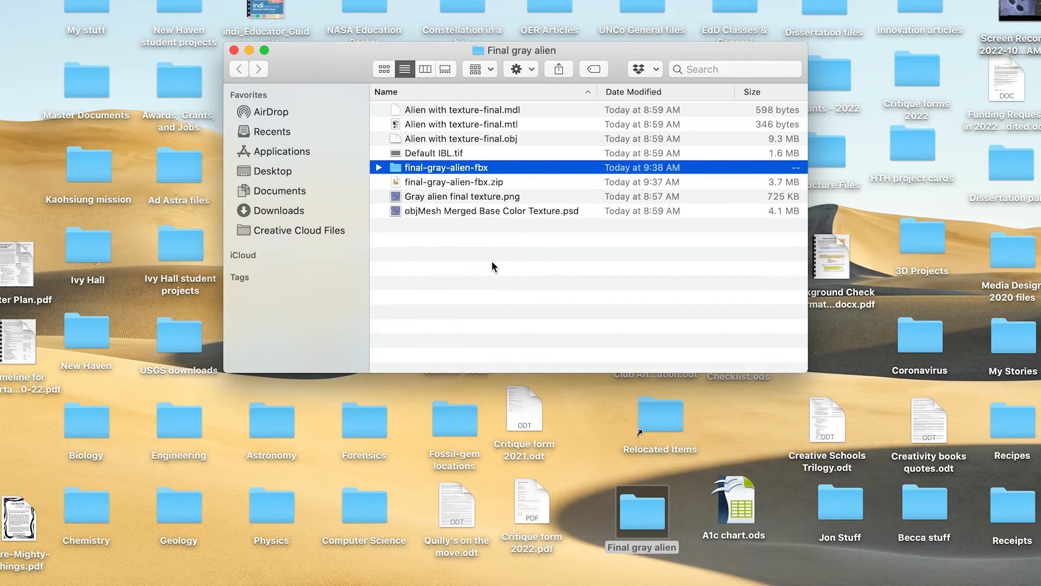
{"action": "left_click", "coordinate": [379, 169]}
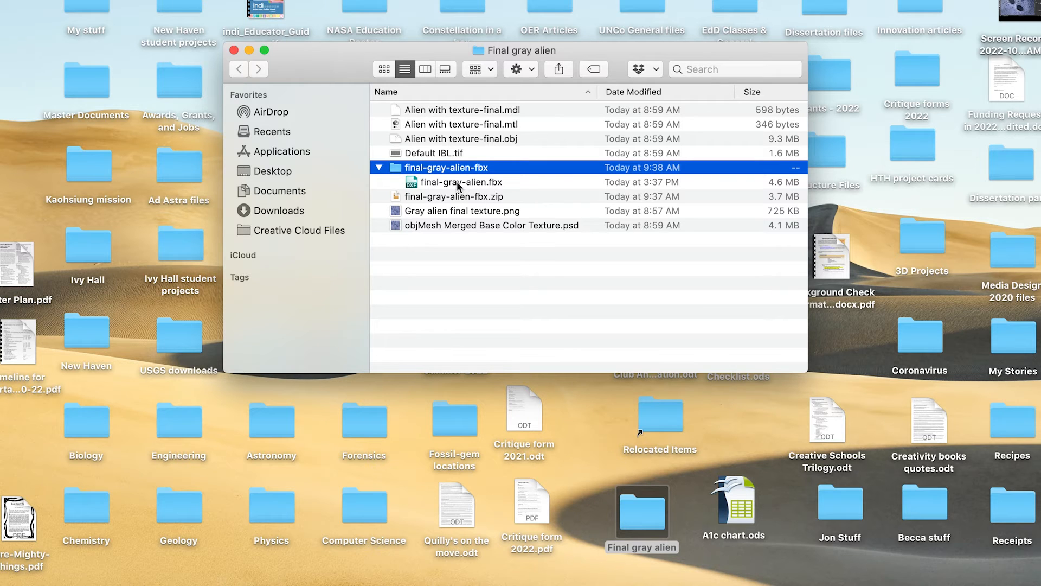
{"action": "left_click", "coordinate": [405, 260]}
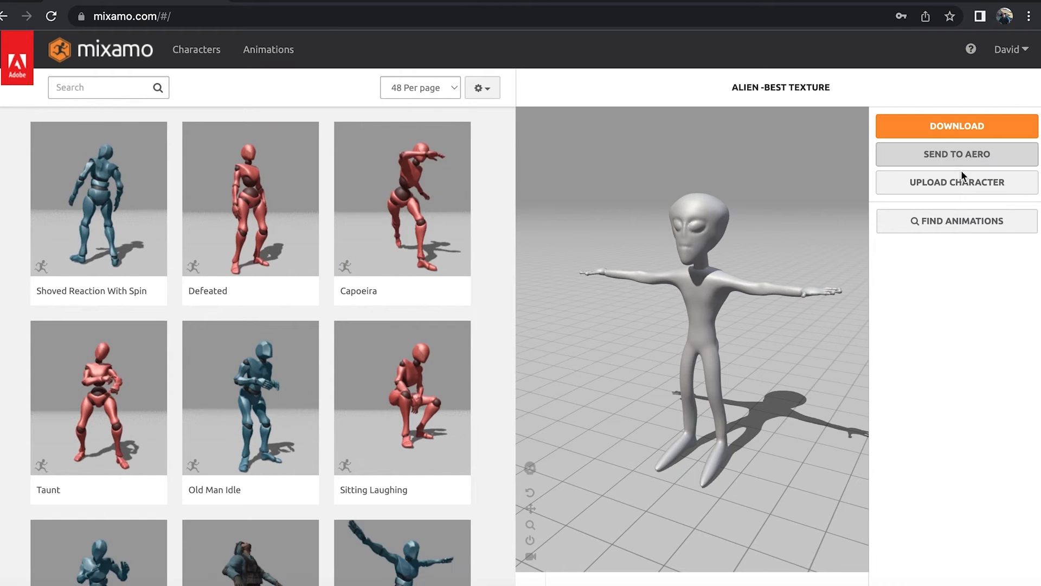
Upload "Alien from Clara v2.fbx" to Mixamo as a character and accept its orientation in the Auto-Rigger.
{"action": "left_click", "coordinate": [967, 190]}
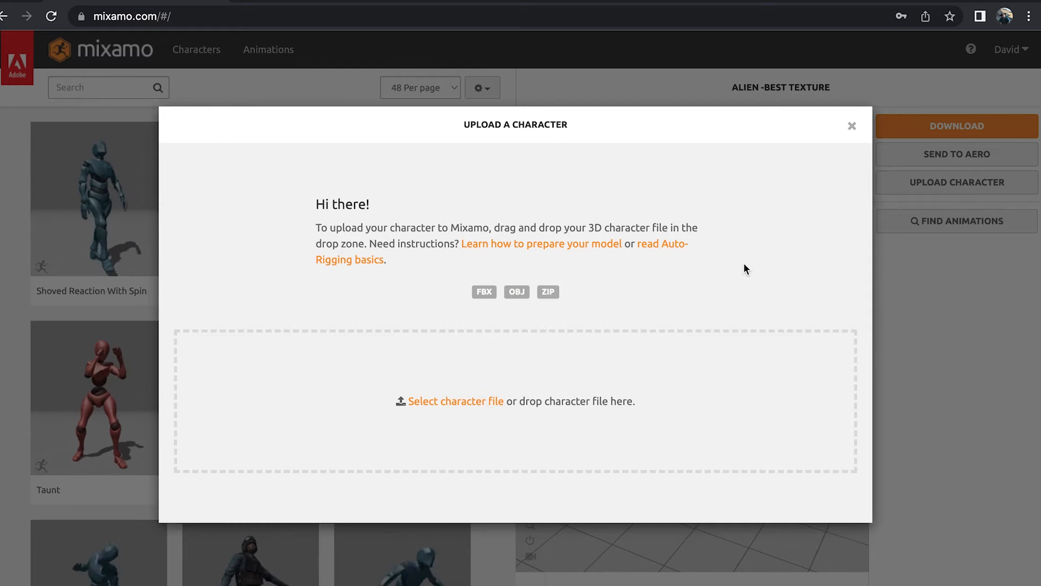
{"action": "left_click", "coordinate": [447, 404]}
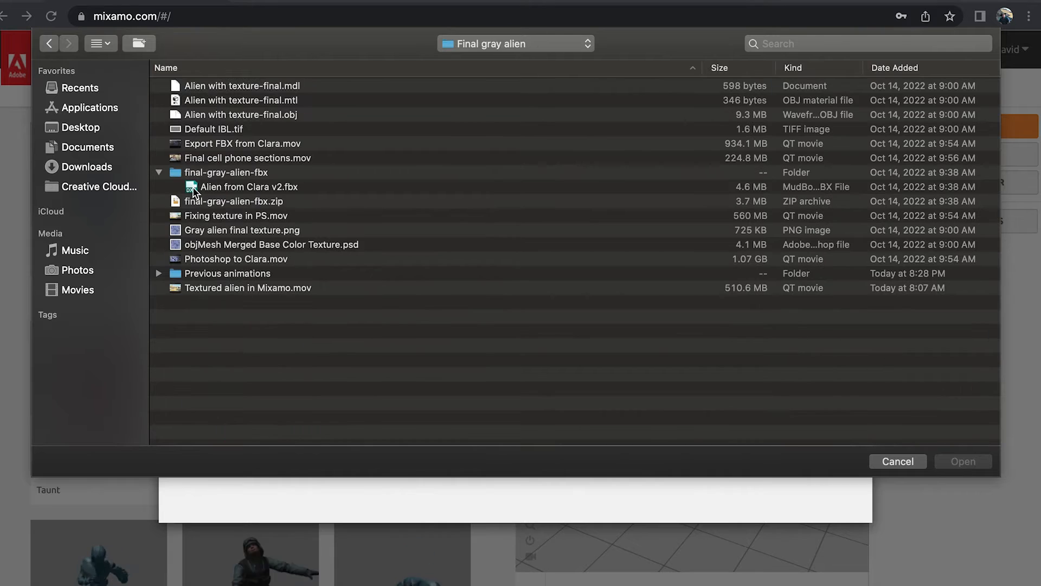
{"action": "left_click", "coordinate": [194, 187]}
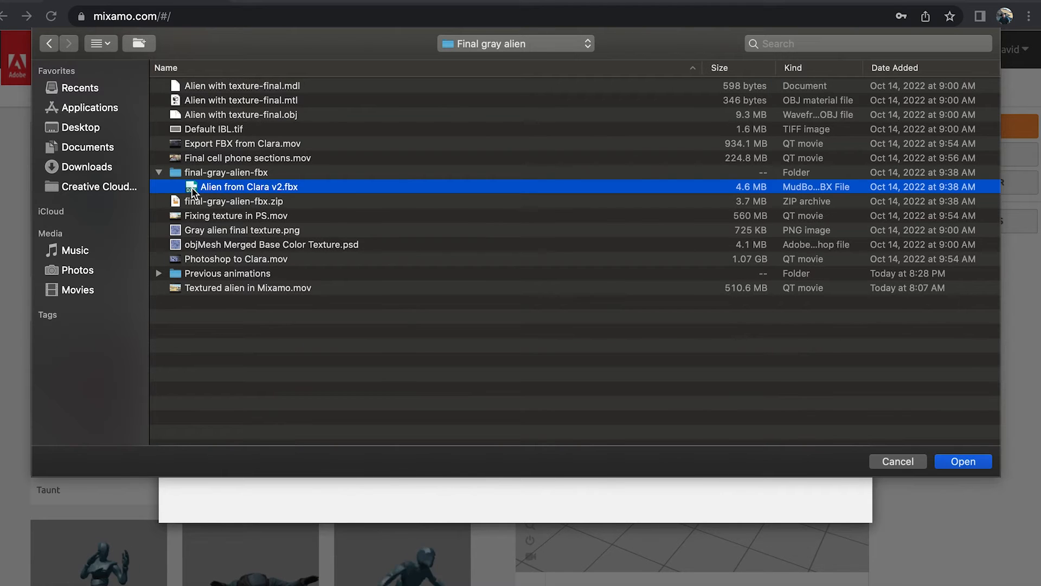
{"action": "left_click", "coordinate": [960, 461]}
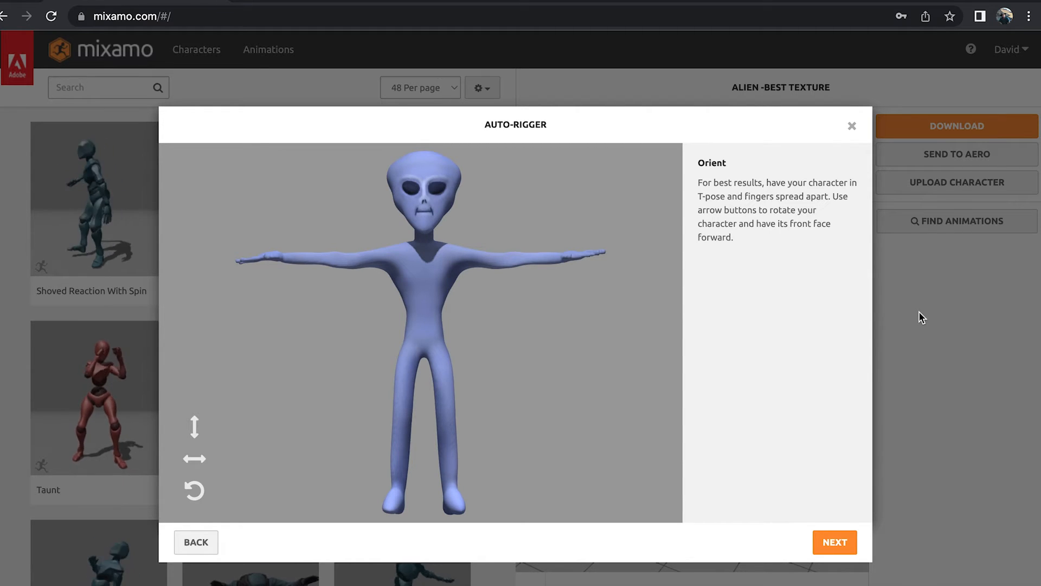
{"action": "left_click", "coordinate": [842, 545]}
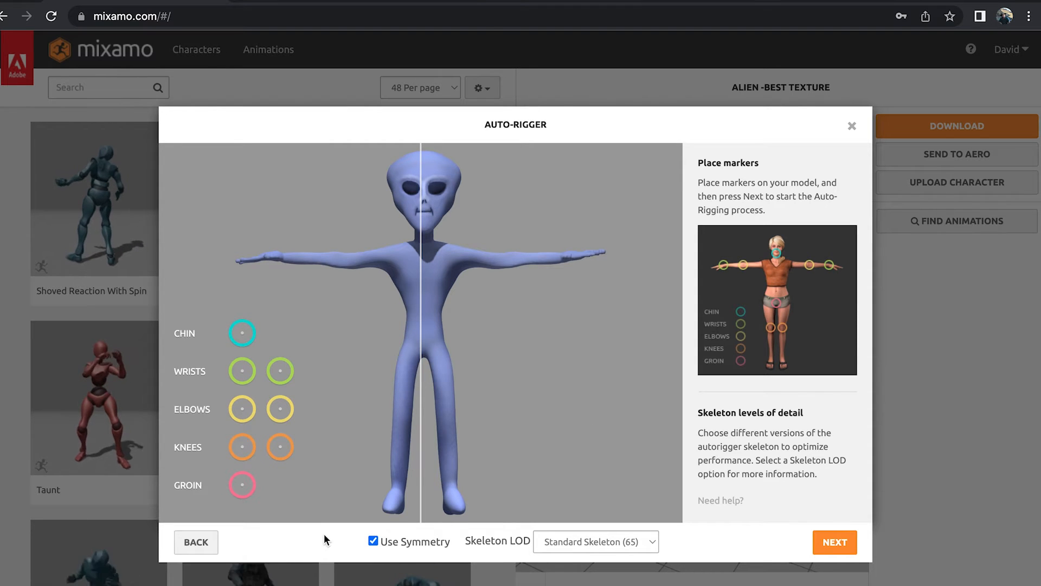
Turn off symmetry and place the chin, wrist, elbow, knee and groin markers on the alien model.
{"action": "left_click", "coordinate": [373, 541]}
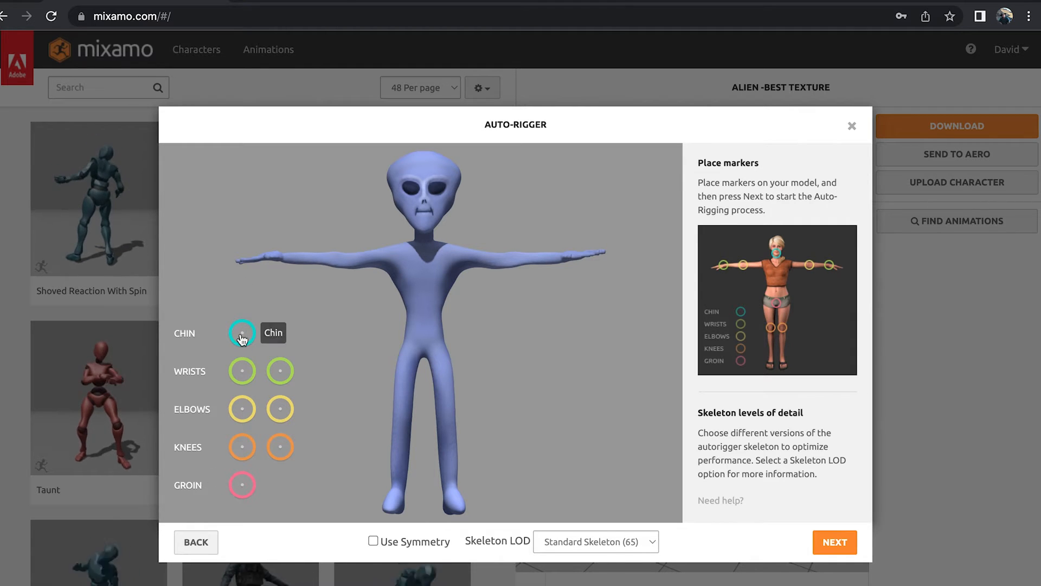
{"action": "mouse_move", "coordinate": [242, 332]}
{"action": "left_mouse_down"}
{"action": "mouse_move", "coordinate": [430, 240]}
{"action": "mouse_move", "coordinate": [425, 232]}
{"action": "left_mouse_up"}
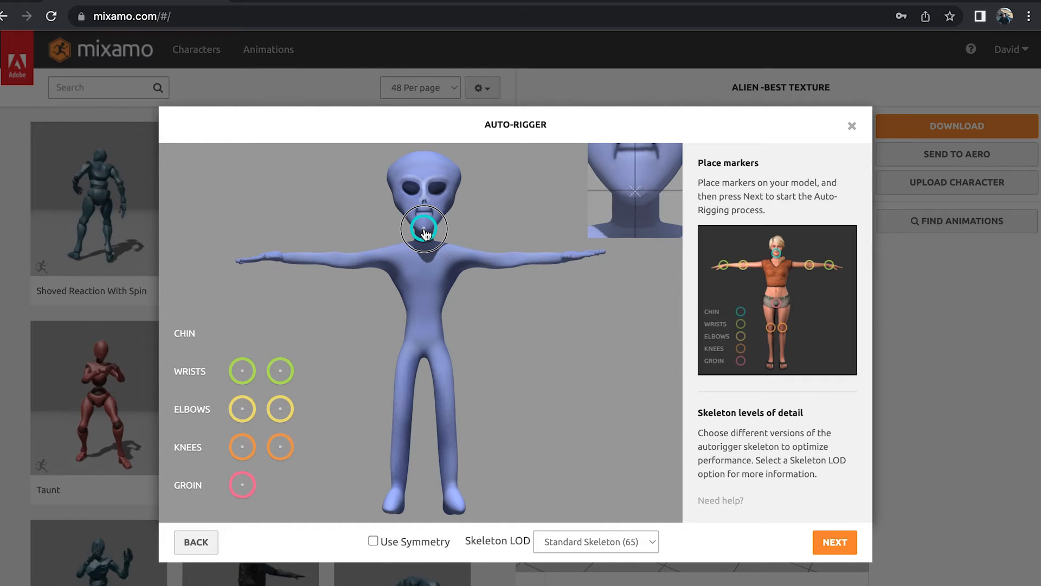
{"action": "left_click_drag", "start_coordinate": [426, 233], "coordinate": [425, 233]}
{"action": "left_click_drag", "start_coordinate": [241, 367], "coordinate": [286, 259]}
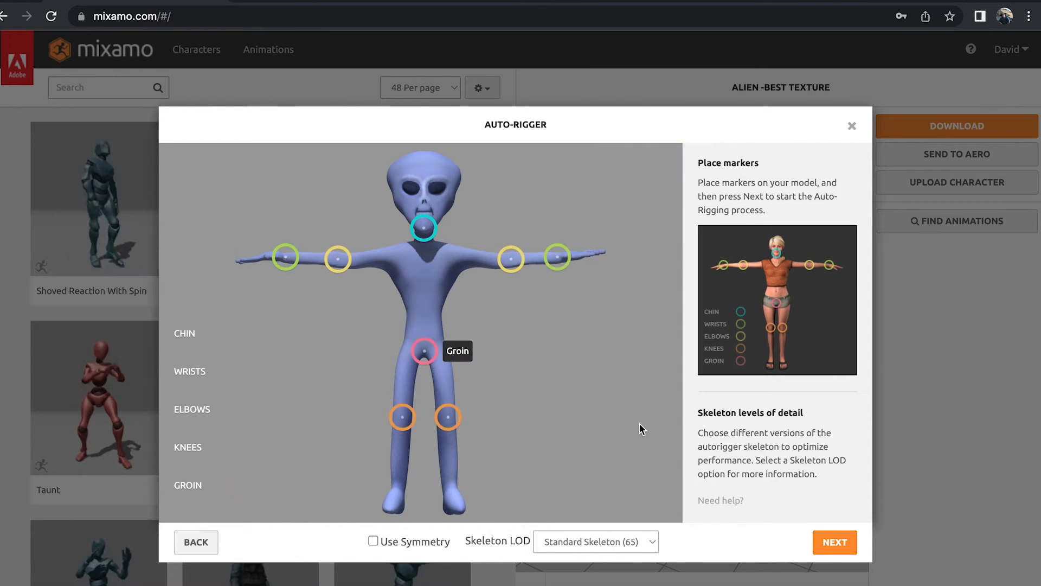
Auto-rig the alien with the Standard Skeleton (65), accept the rigged preview and proceed with it as the new character.
{"action": "left_click", "coordinate": [830, 547]}
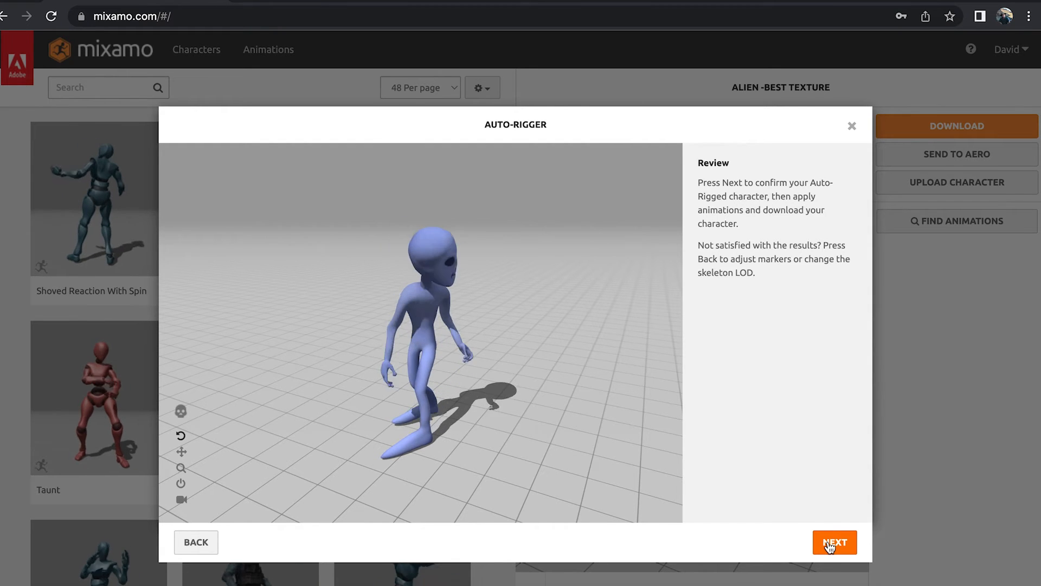
{"action": "left_click", "coordinate": [830, 542]}
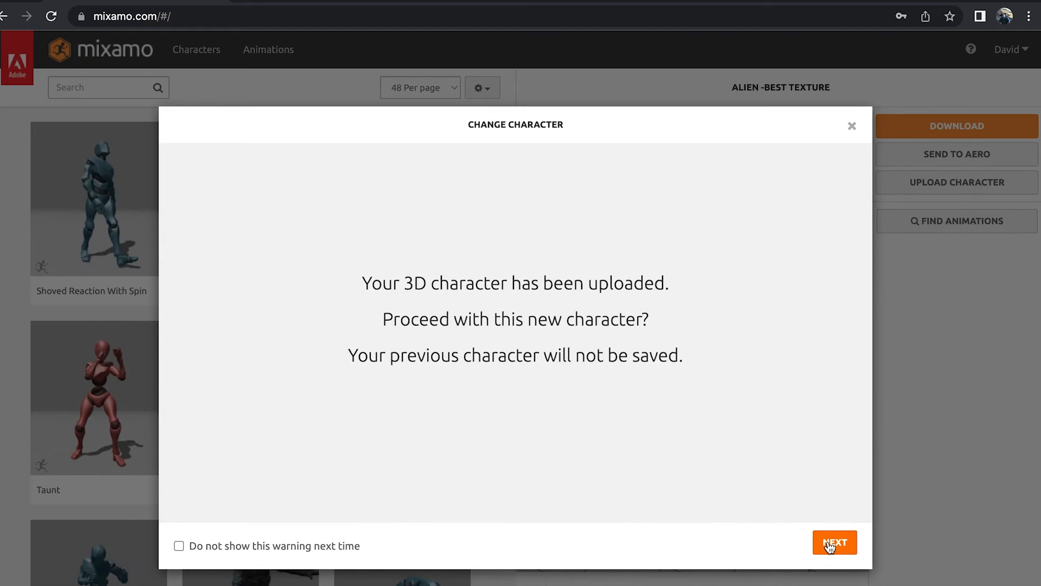
{"action": "left_click", "coordinate": [843, 544]}
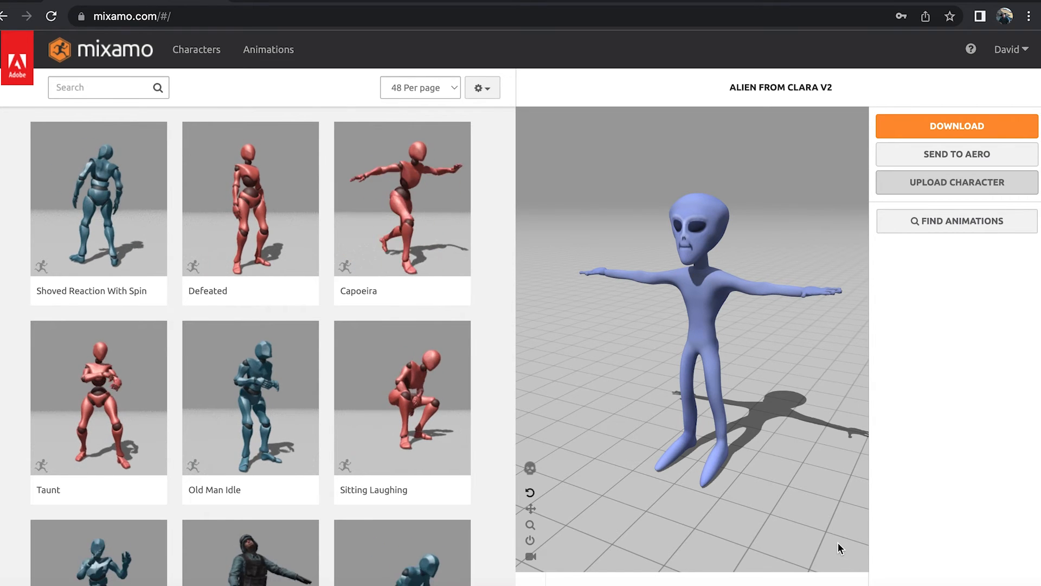
Download the rigged alien without animation as FBX Binary(.fbx) in T-pose.
{"action": "left_click", "coordinate": [951, 125]}
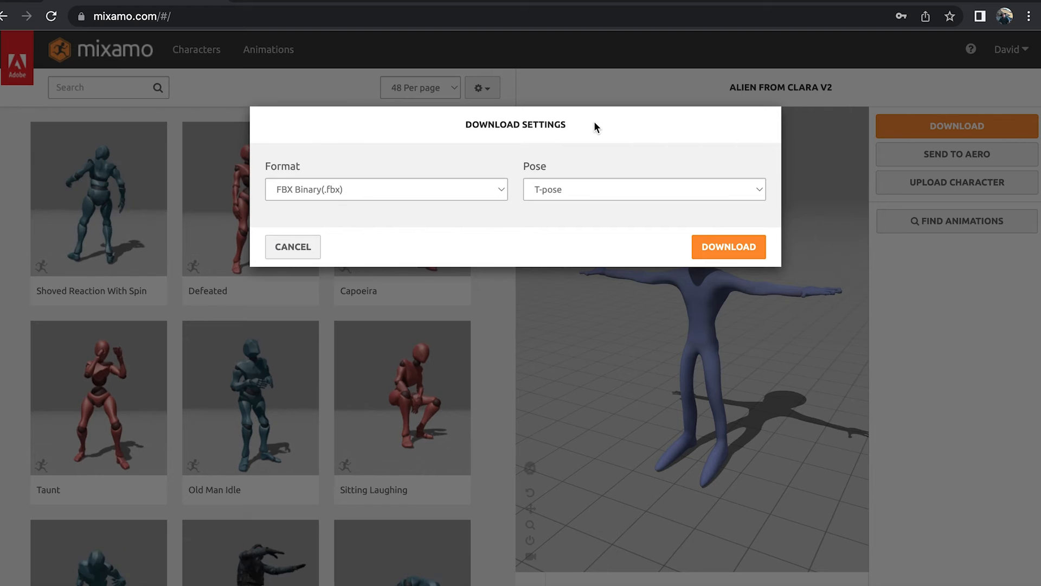
{"action": "left_click", "coordinate": [730, 249]}
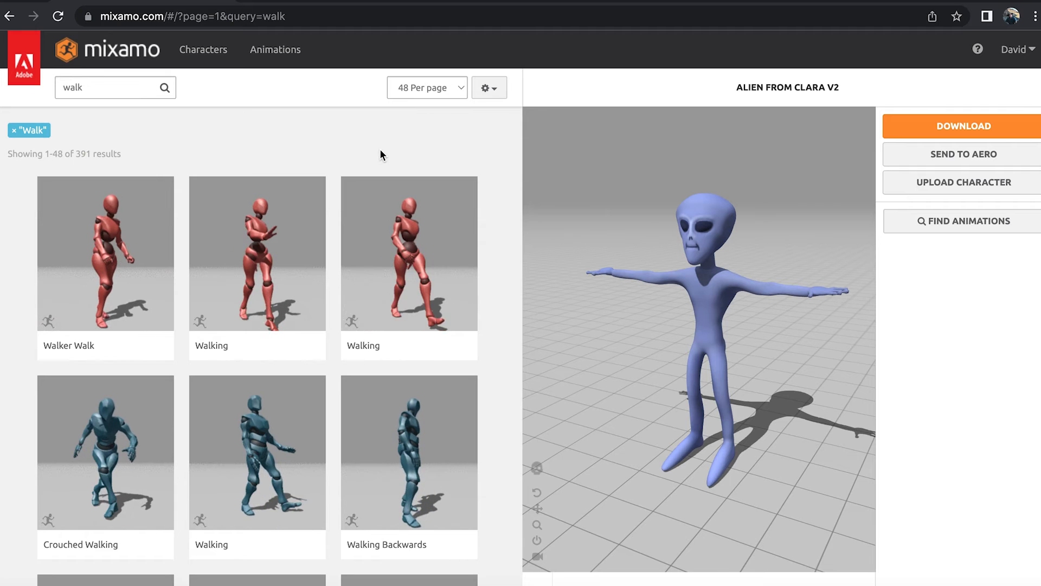
Apply the third "walk" result, Walking, to the alien, enable In Place and set its trim from -50 to 150.
{"action": "left_click", "coordinate": [411, 242]}
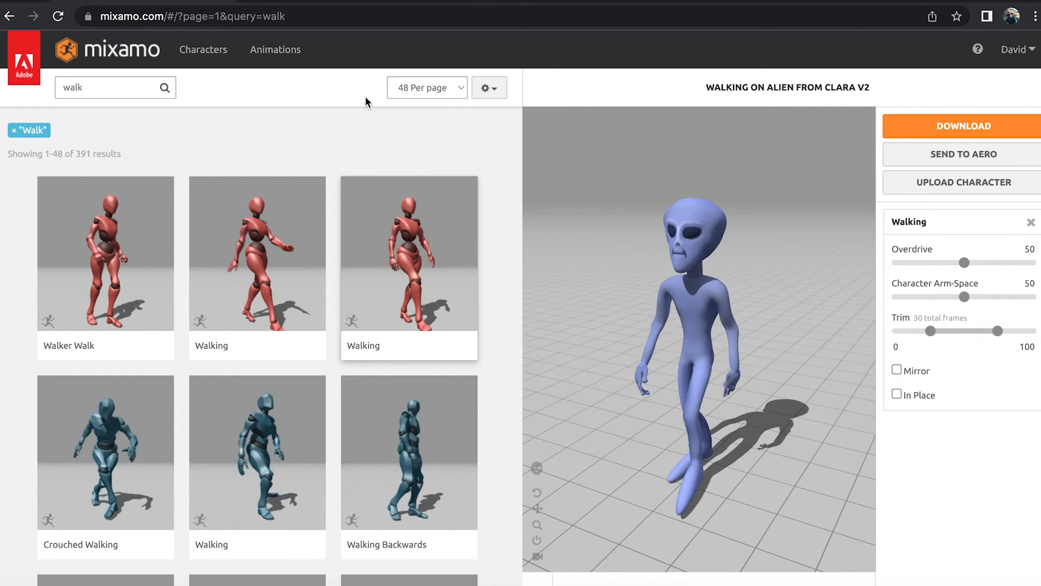
{"action": "left_click", "coordinate": [896, 394]}
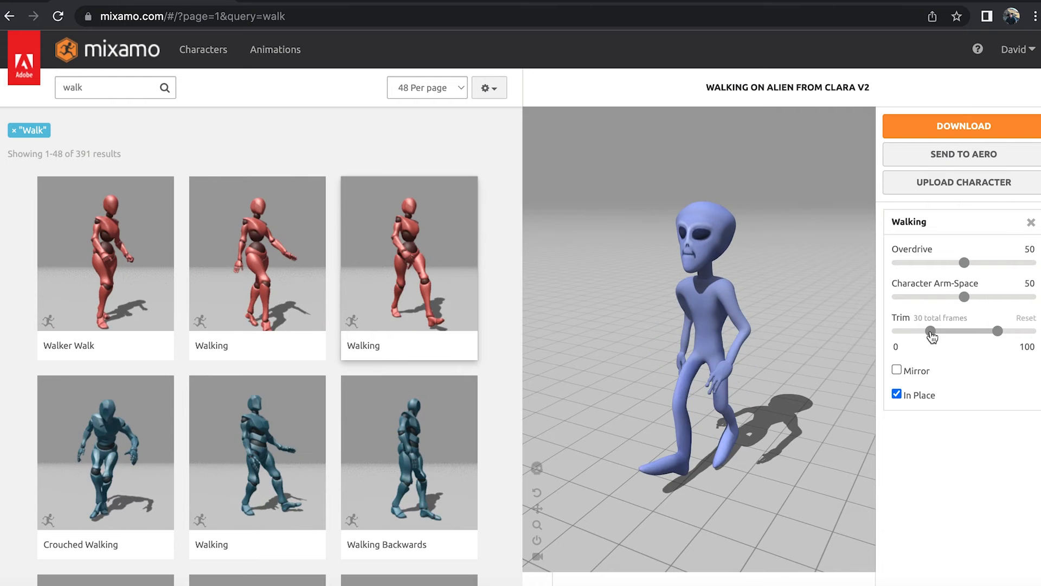
{"action": "left_click_drag", "start_coordinate": [931, 331], "coordinate": [866, 334]}
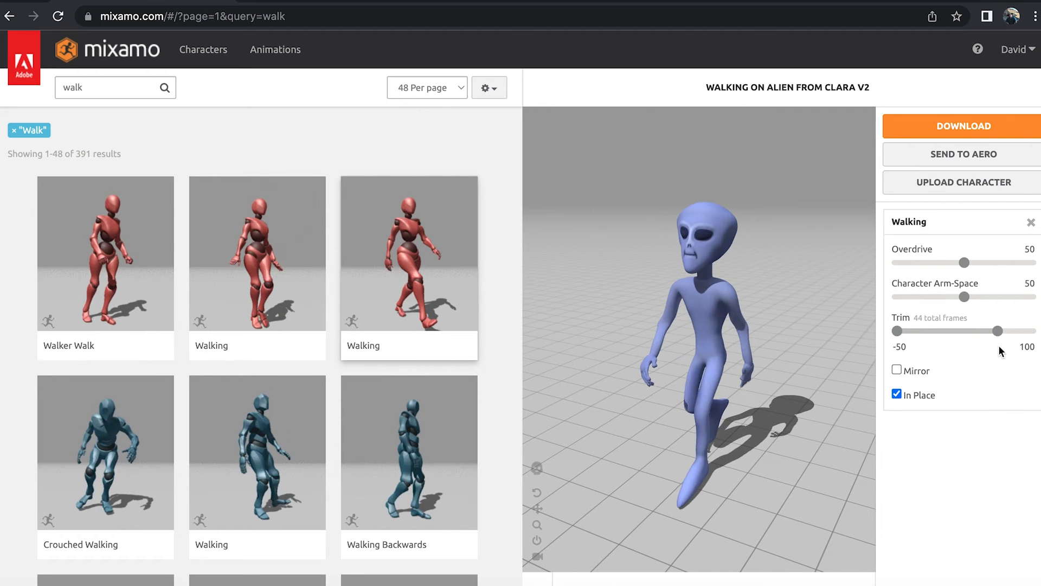
{"action": "left_click", "coordinate": [997, 331]}
{"action": "left_click_drag", "start_coordinate": [998, 332], "coordinate": [1032, 331]}
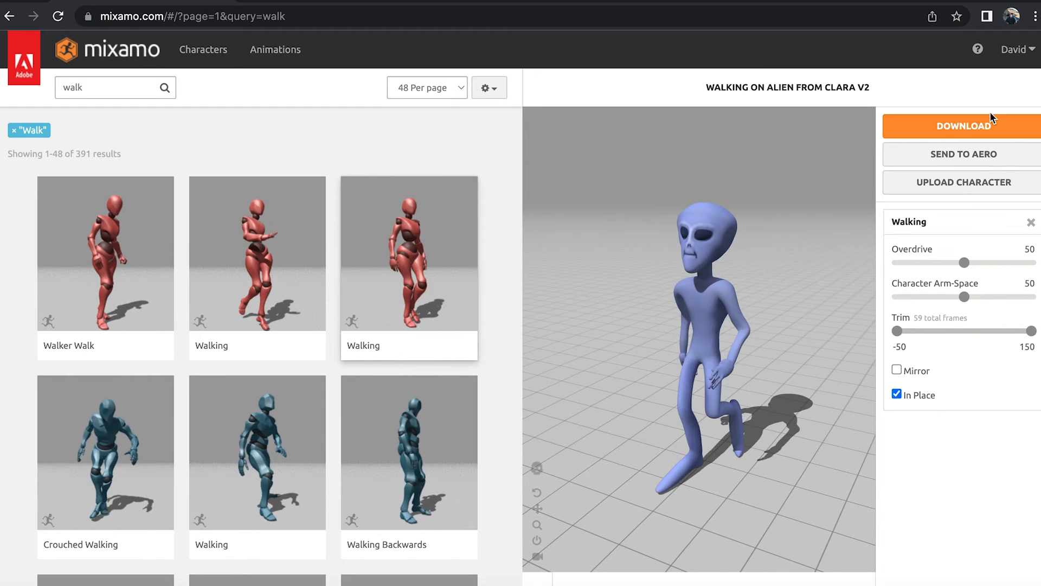
Download the Walking animation as FBX Binary(.fbx) With Skin at 30 frames per second with no keyframe reduction.
{"action": "left_click", "coordinate": [966, 130]}
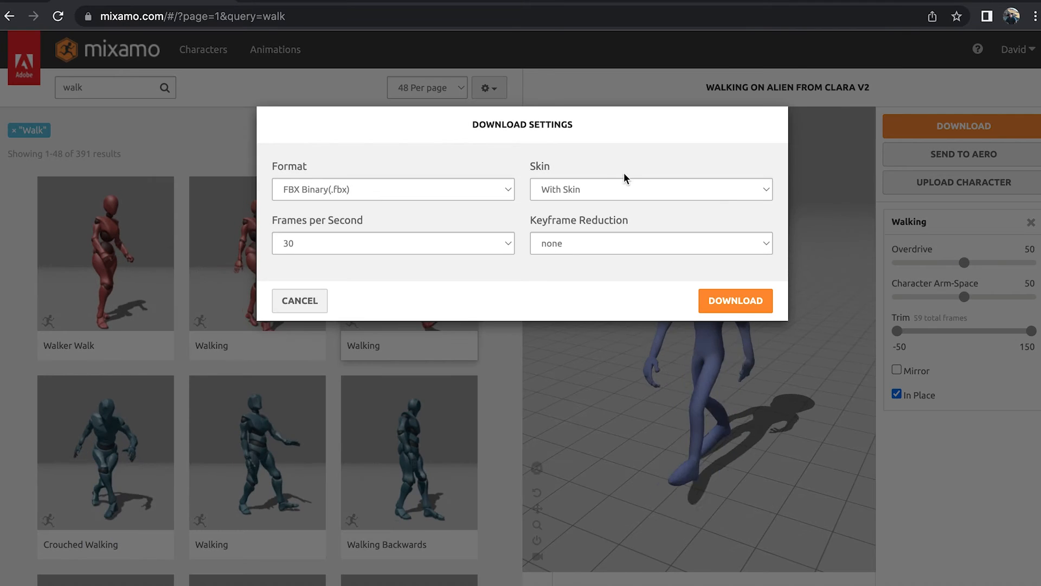
{"action": "left_click", "coordinate": [609, 193]}
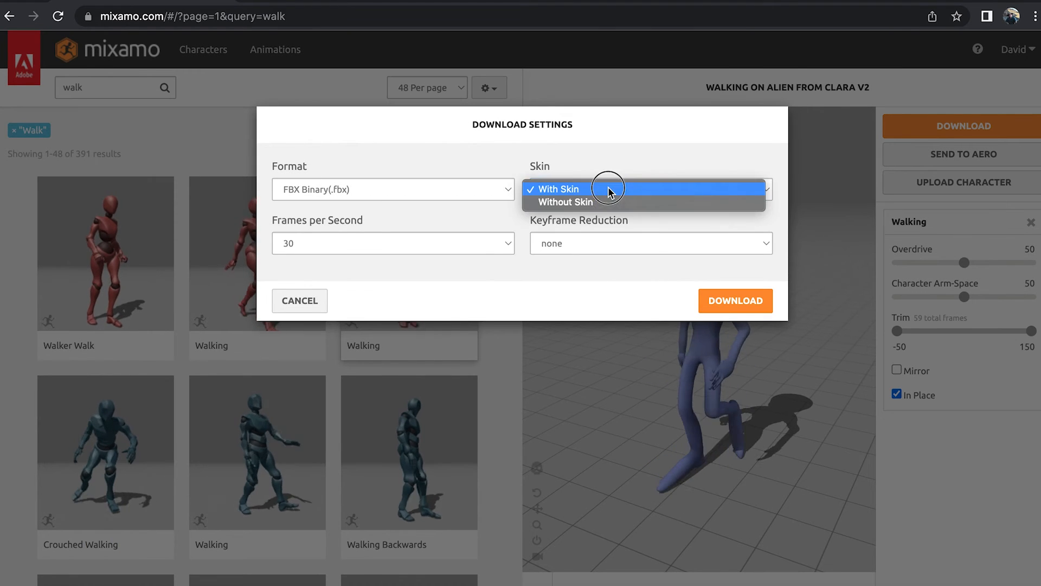
{"action": "left_click", "coordinate": [623, 158]}
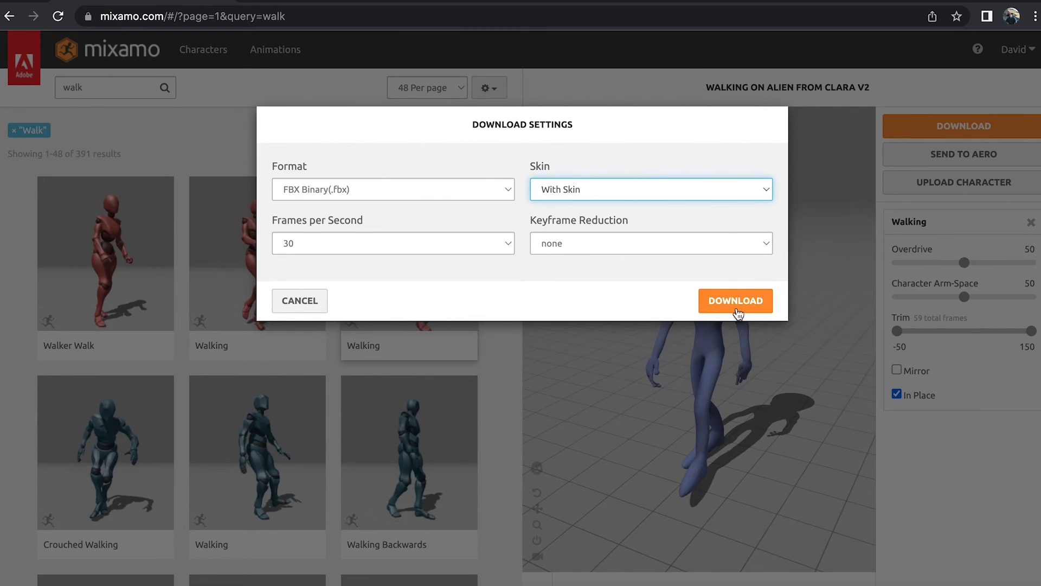
{"action": "left_click", "coordinate": [736, 301]}
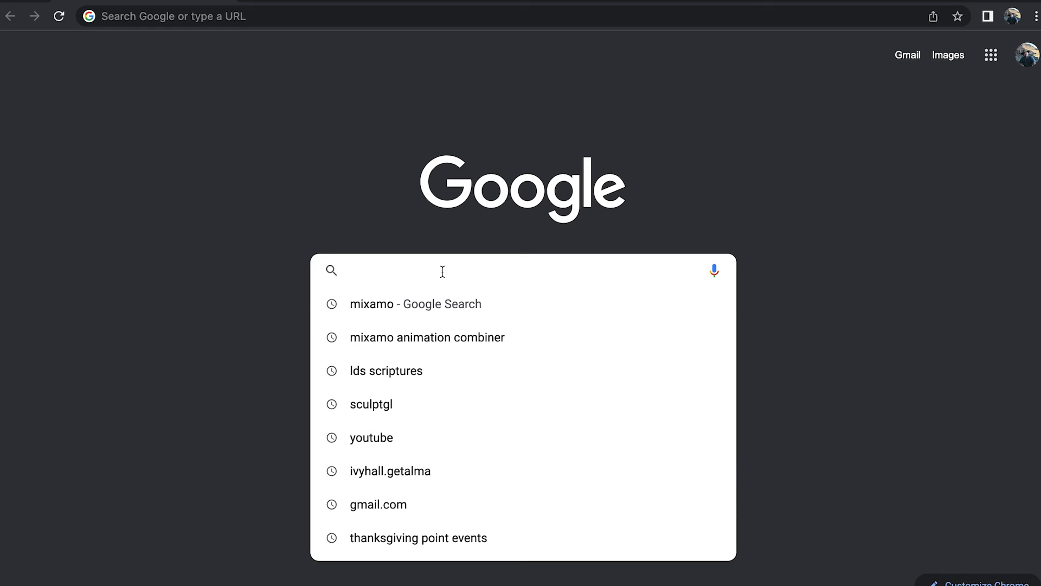
Search Google for "mixamo animation combiner" and open the Character Animation Combiner site.
{"action": "left_click", "coordinate": [431, 338]}
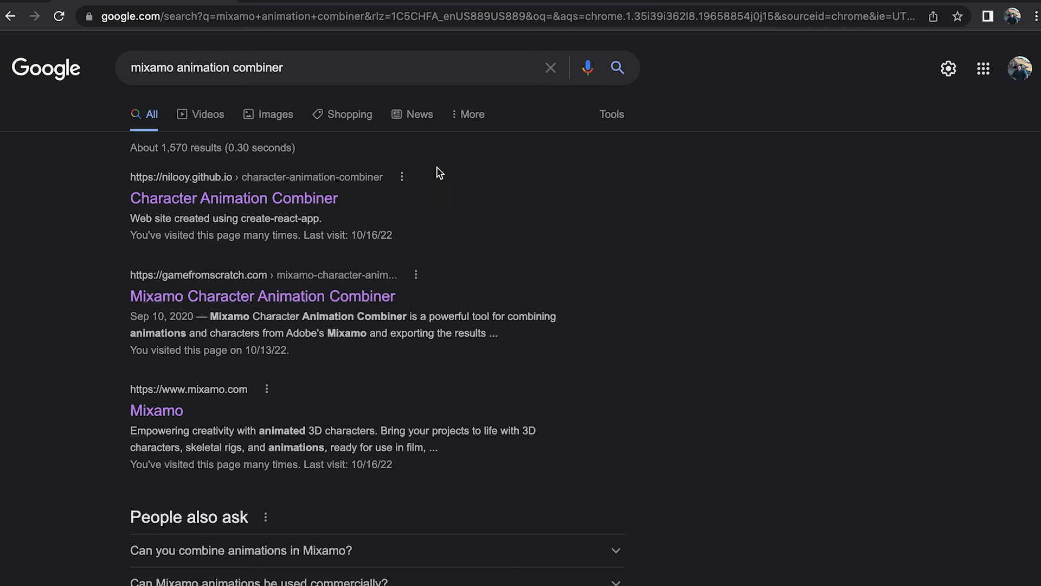
{"action": "left_click", "coordinate": [296, 199]}
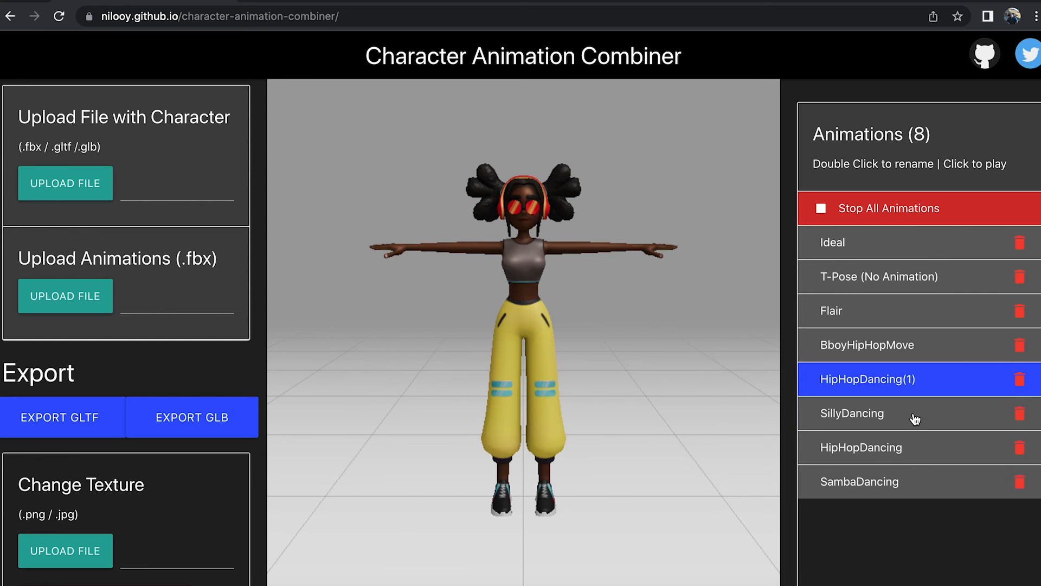
Preview the sample character's SambaDancing, HipHopDancing(1), BboyHipHopMove and SillyDancing animations.
{"action": "left_click", "coordinate": [892, 481]}
{"action": "left_click", "coordinate": [896, 382]}
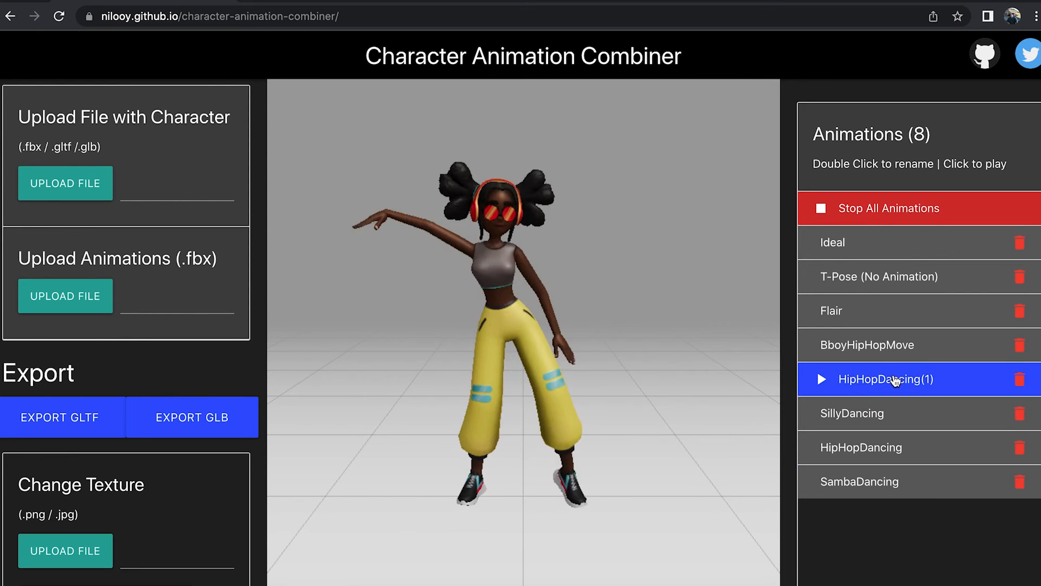
{"action": "left_click", "coordinate": [892, 346]}
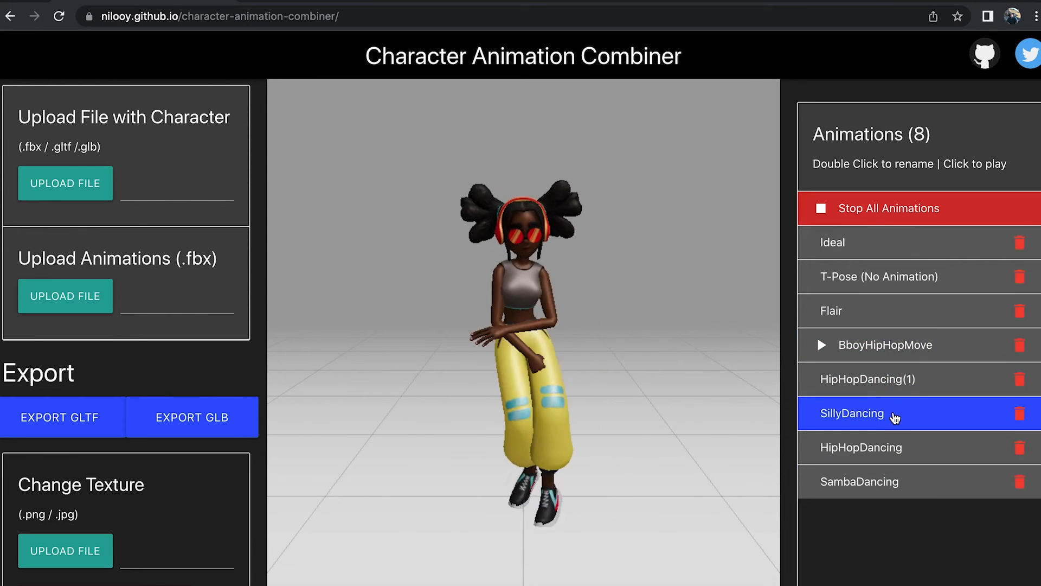
{"action": "left_click", "coordinate": [895, 415]}
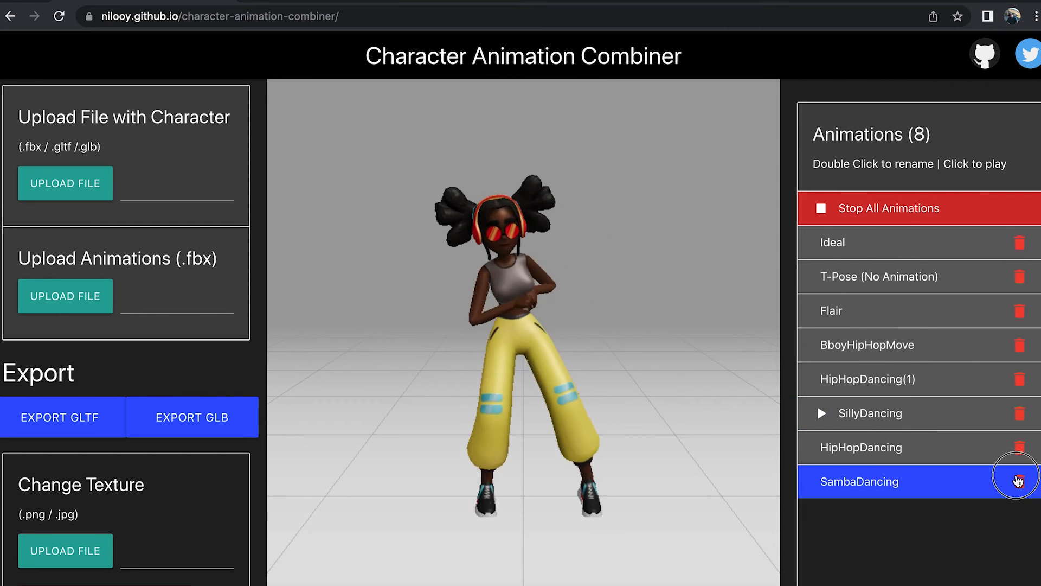
Delete the SambaDancing, HipHopDancing, SillyDancing, HipHopDancing(1), BboyHipHopMove, Flair and T-Pose (No Animation) entries, keeping only Ideal.
{"action": "left_click", "coordinate": [1019, 480]}
{"action": "left_click", "coordinate": [1019, 447]}
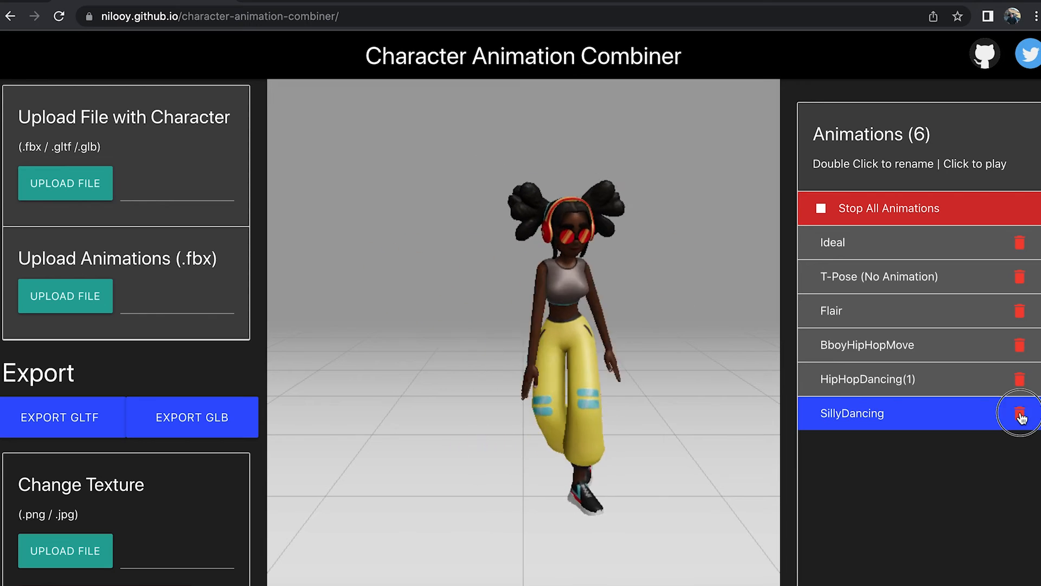
{"action": "left_click", "coordinate": [1020, 413]}
{"action": "left_click", "coordinate": [1020, 379]}
{"action": "left_click", "coordinate": [1022, 345]}
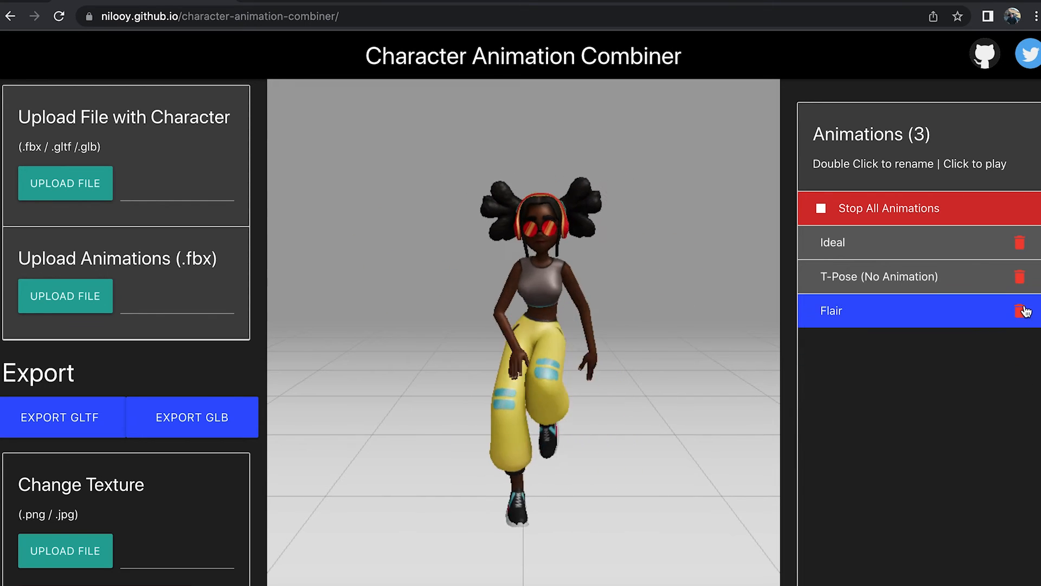
{"action": "left_click", "coordinate": [1021, 310]}
{"action": "left_click", "coordinate": [1019, 277]}
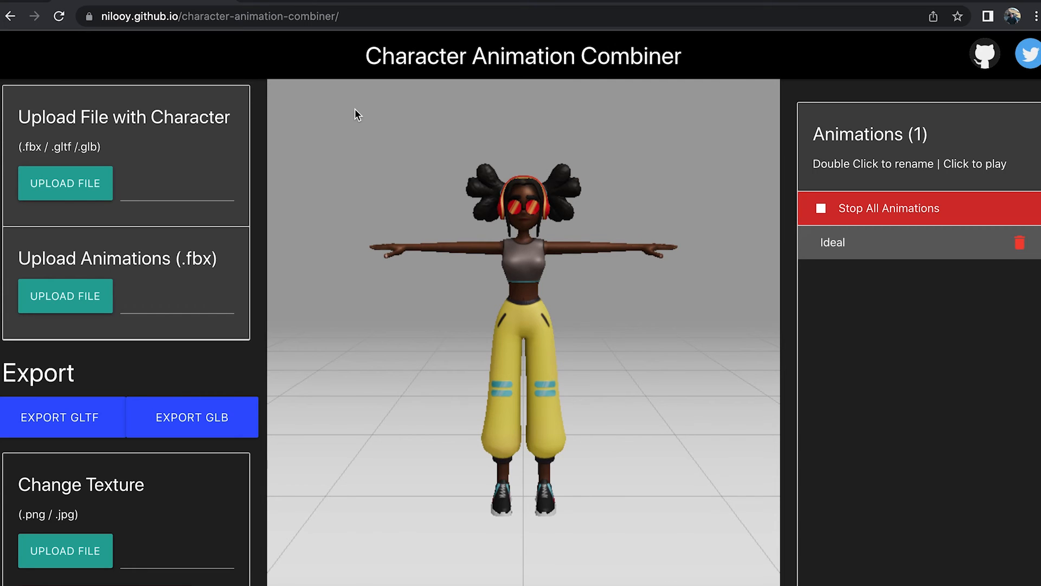
Upload "Alien from Clara v2.fbx" from the final-gray-alien-fbx folder as the character and fit the whole alien in view.
{"action": "left_click", "coordinate": [79, 187]}
{"action": "left_click", "coordinate": [240, 202]}
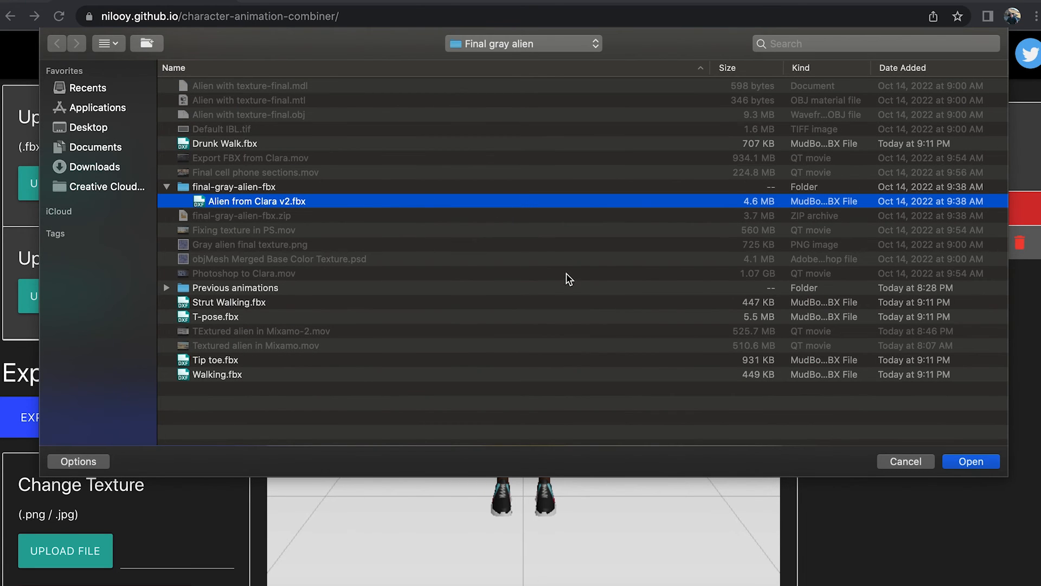
{"action": "left_click", "coordinate": [968, 461]}
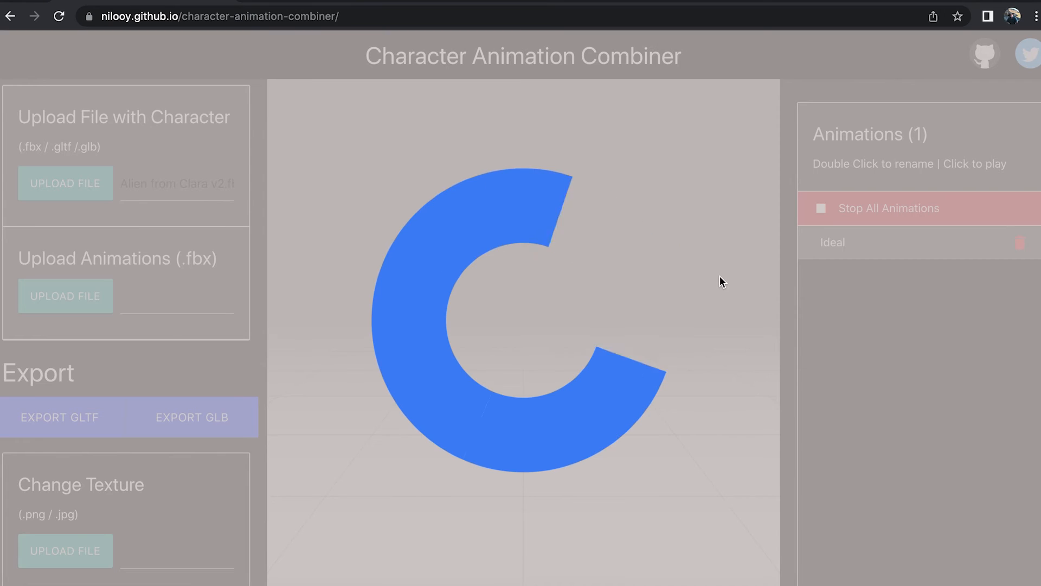
{"action": "scroll", "coordinate": [626, 380], "scroll_direction": "down", "scroll_amount": 19}
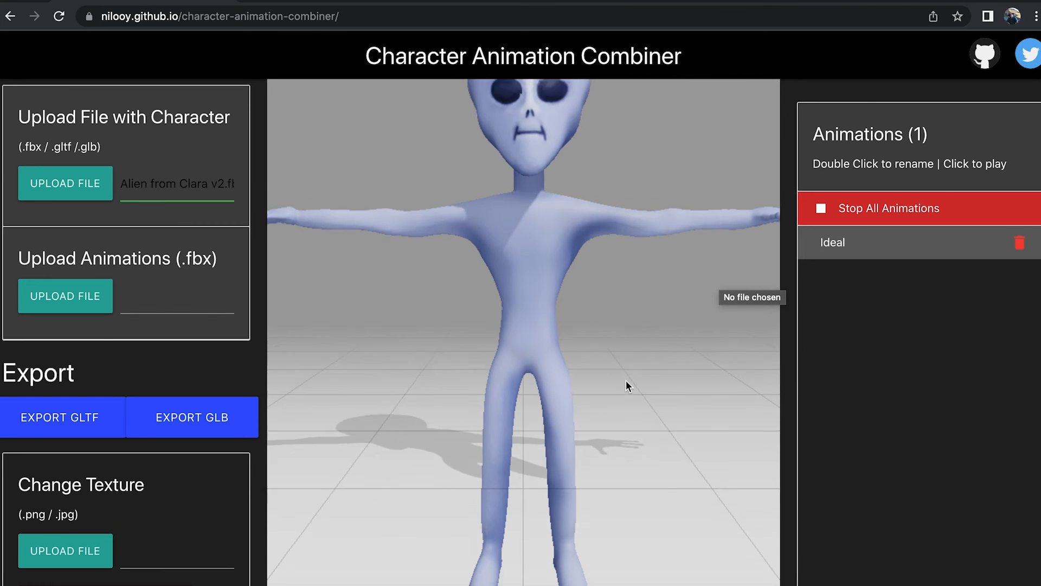
{"action": "scroll", "coordinate": [626, 380], "scroll_direction": "up", "scroll_amount": 9}
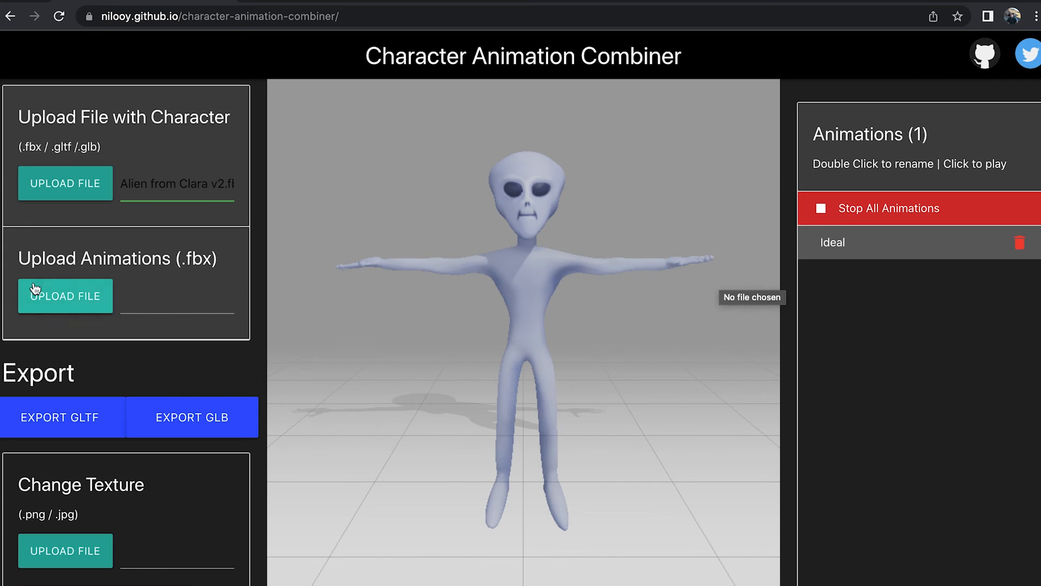
Upload Walking.fbx, Strut Walking.fbx, Tip toe.fbx and Drunk Walk.fbx from "Final gray alien" as animations and play DrunkWalk.
{"action": "left_click", "coordinate": [63, 300]}
{"action": "left_click", "coordinate": [523, 43]}
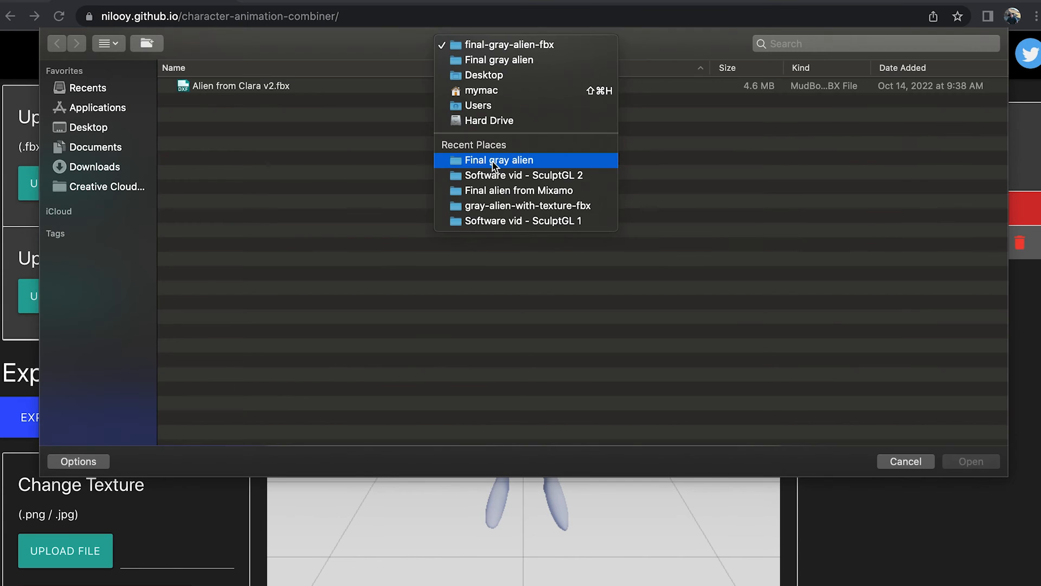
{"action": "left_click", "coordinate": [493, 162]}
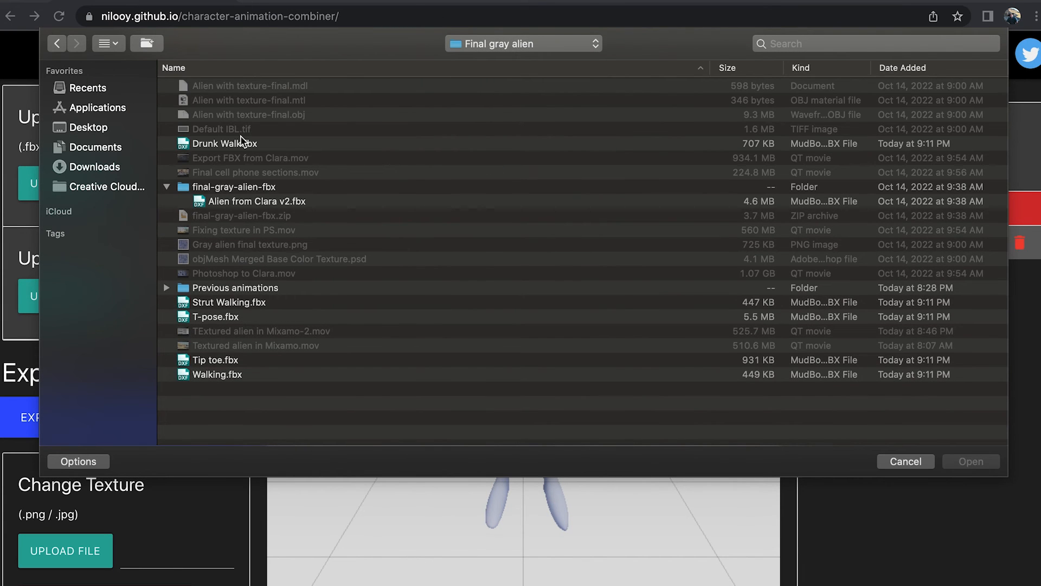
{"action": "left_click", "coordinate": [216, 374]}
{"action": "left_click", "coordinate": [971, 462]}
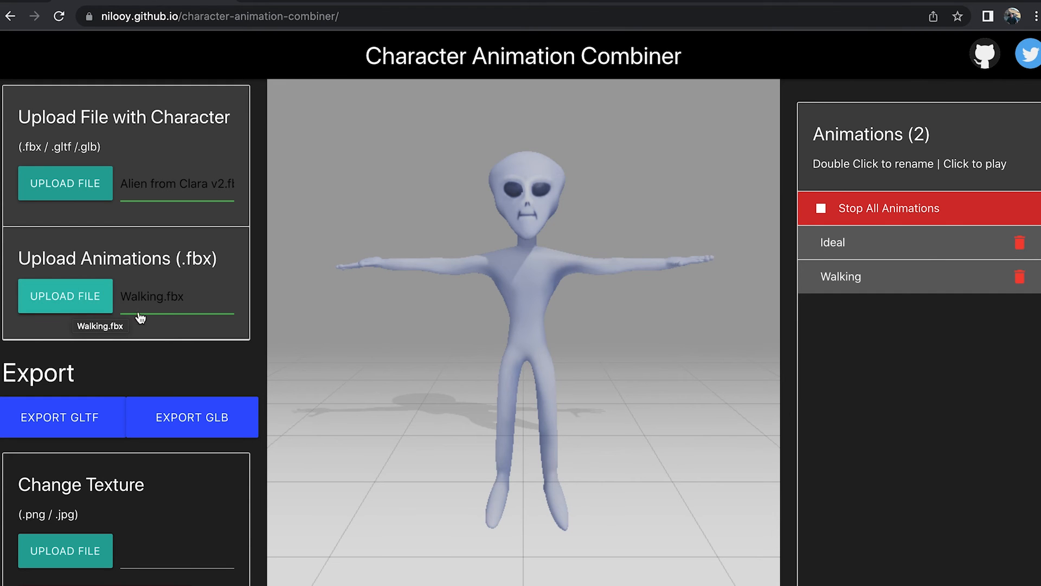
{"action": "left_click", "coordinate": [79, 307]}
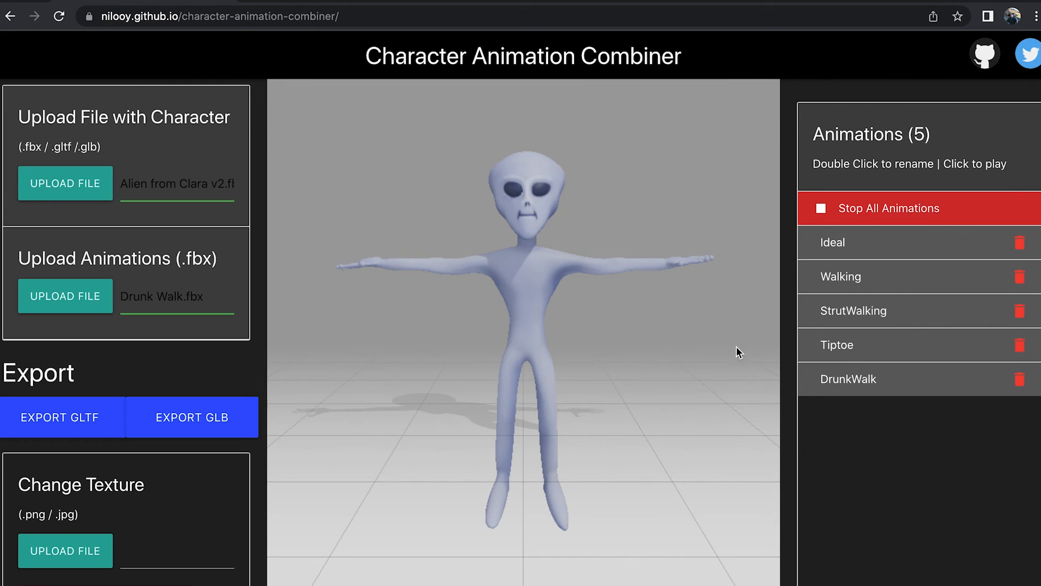
{"action": "left_click", "coordinate": [903, 387]}
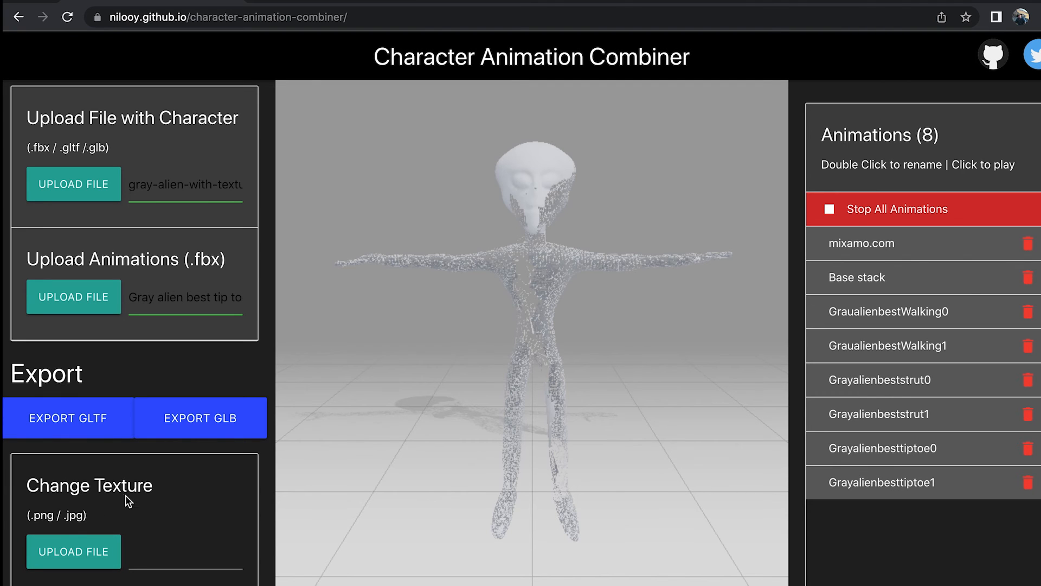
Apply "Gray alien texture.png" from the "Software vid - SculptGL 2" folder as the alien's new texture.
{"action": "left_click", "coordinate": [75, 558]}
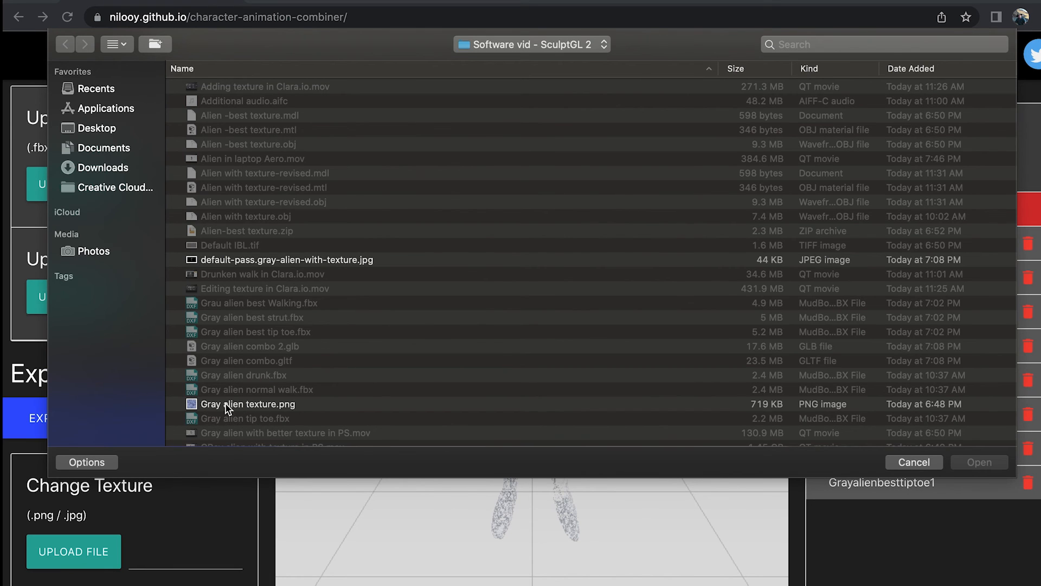
{"action": "left_click", "coordinate": [265, 405]}
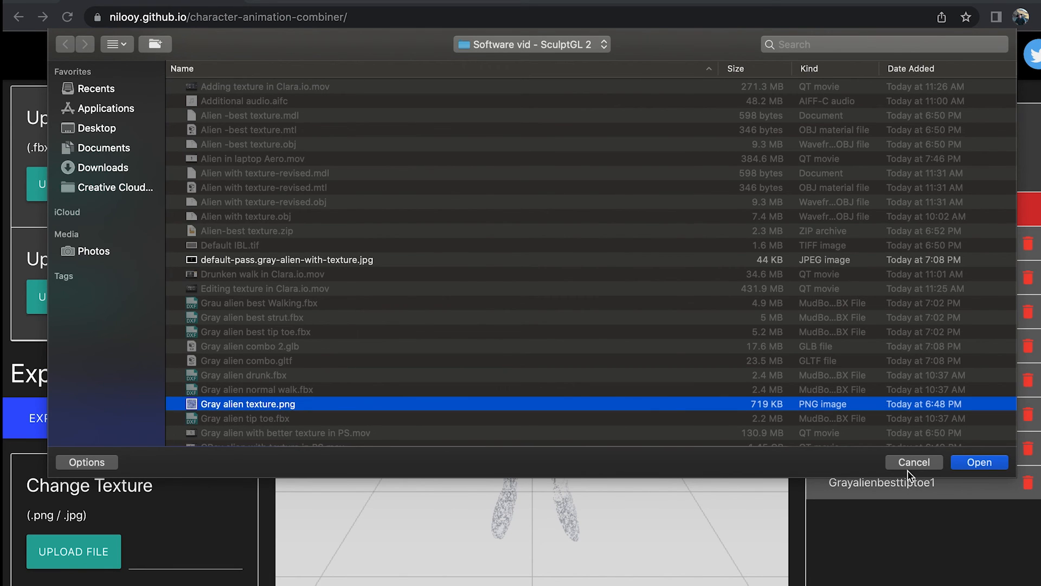
{"action": "left_click", "coordinate": [979, 462]}
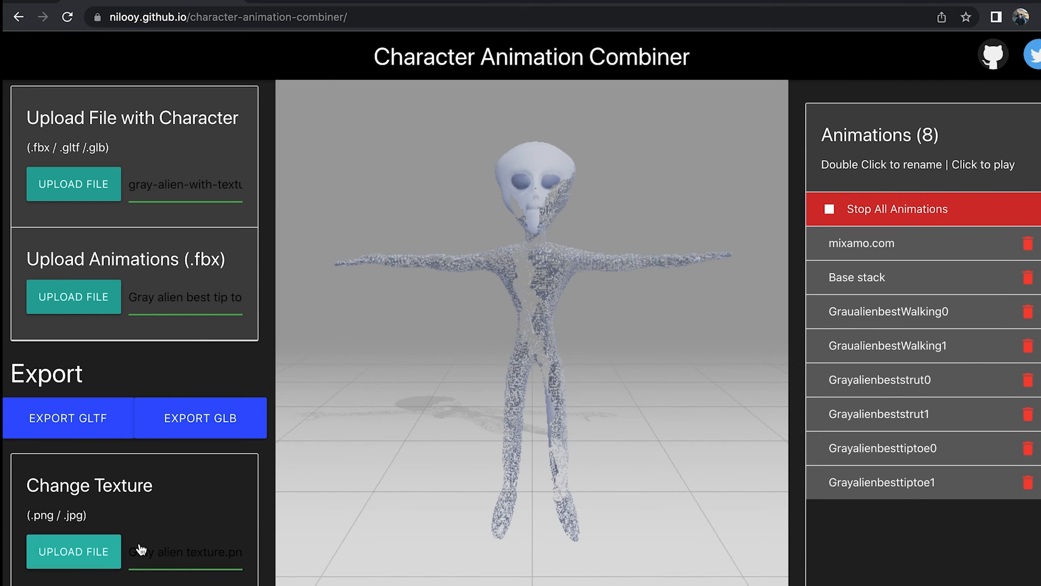
{"action": "scroll", "coordinate": [141, 549], "scroll_direction": "down", "scroll_amount": 3}
{"action": "scroll", "coordinate": [141, 550], "scroll_direction": "up", "scroll_amount": 3}
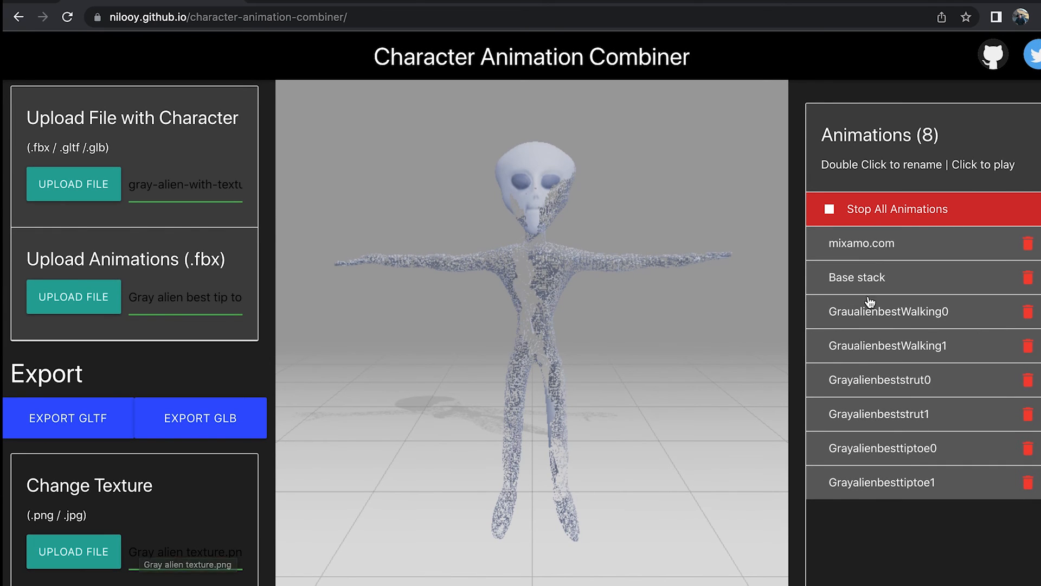
Preview the GraualienbestWalking0, Grayalienbeststrut0 and Grayalienbesttiptoe0 animations on the textured alien, and export the combined character as GLB.
{"action": "left_click", "coordinate": [881, 314]}
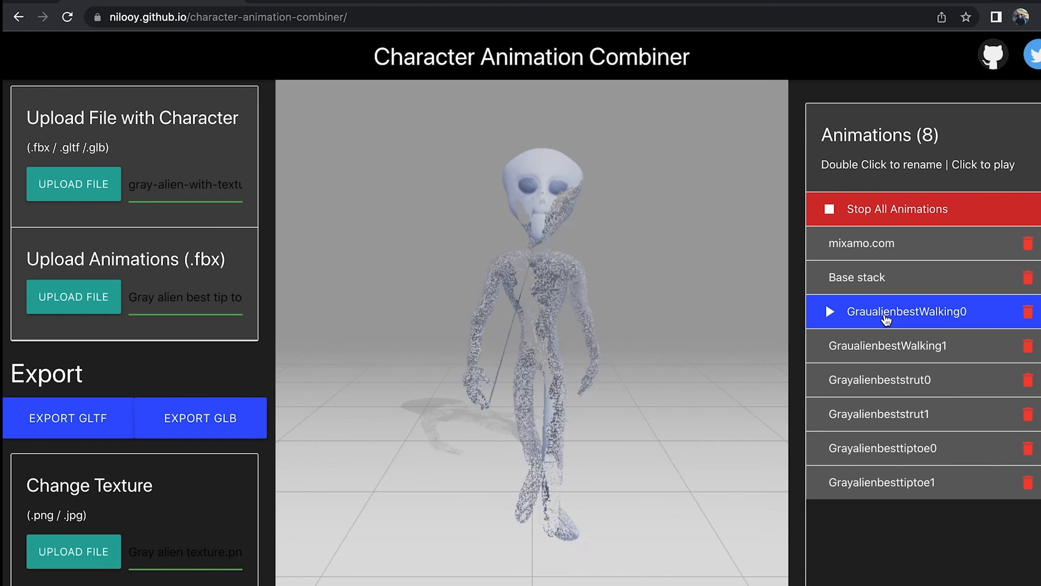
{"action": "left_click", "coordinate": [891, 380]}
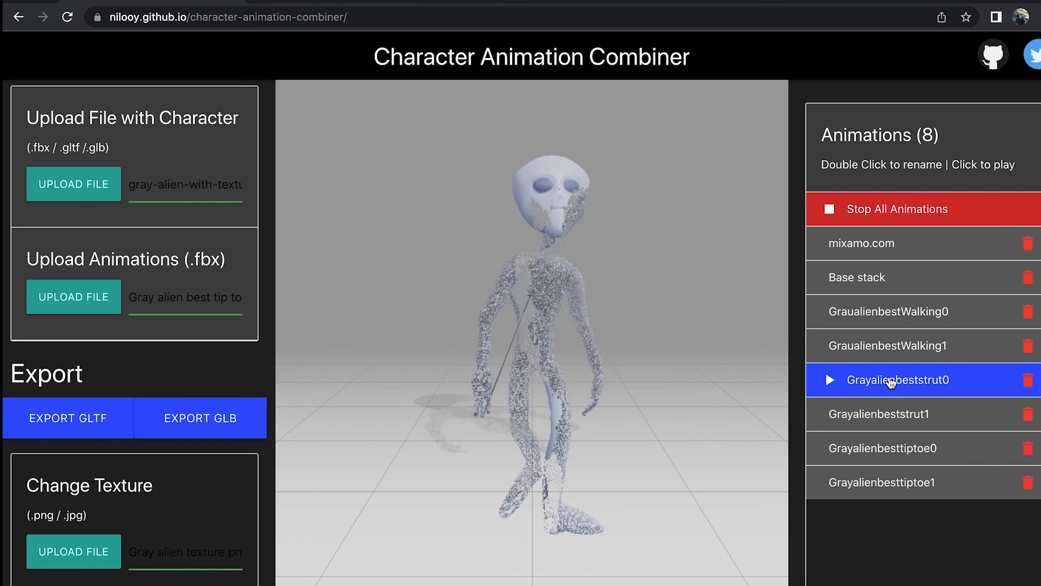
{"action": "left_click", "coordinate": [899, 453]}
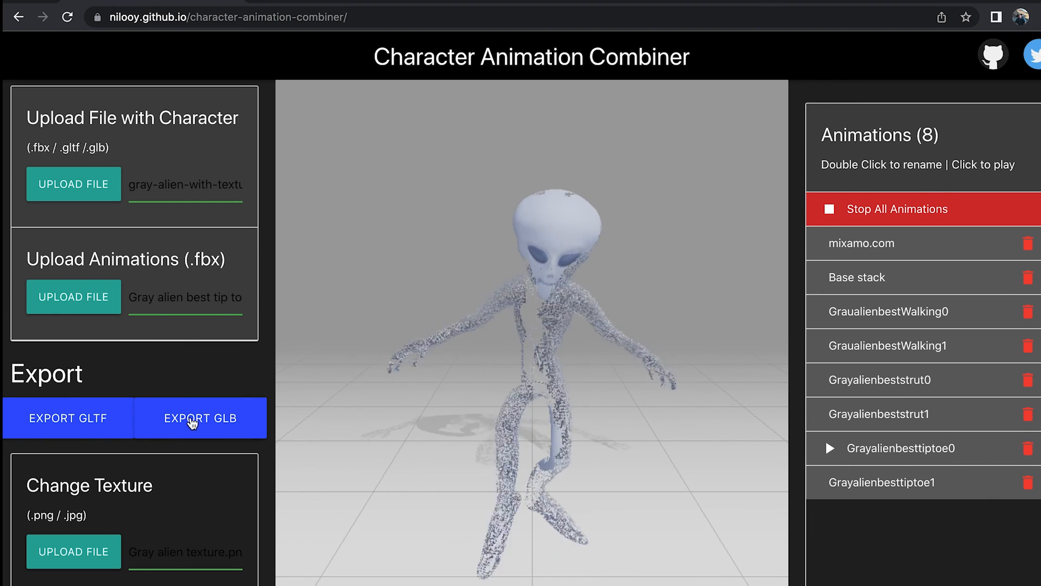
{"action": "left_click", "coordinate": [209, 422]}
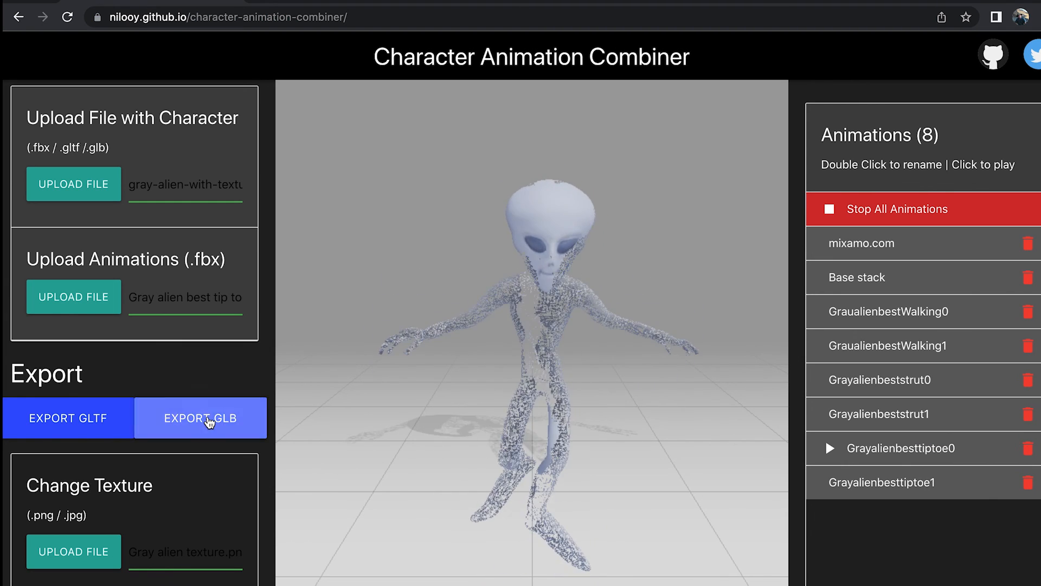